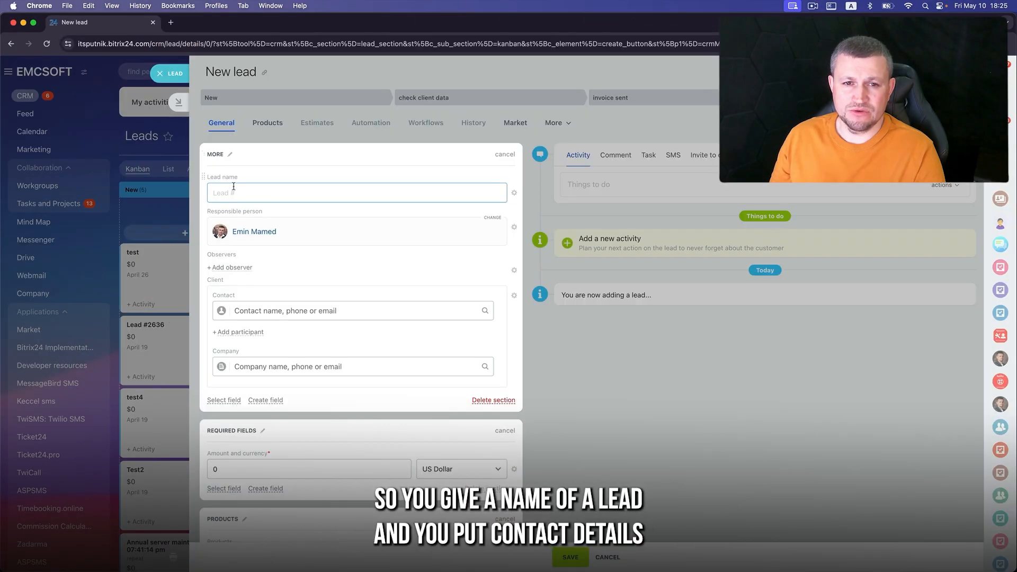
- Name the new lead 'test' and hide the client contact and company section
text(test)
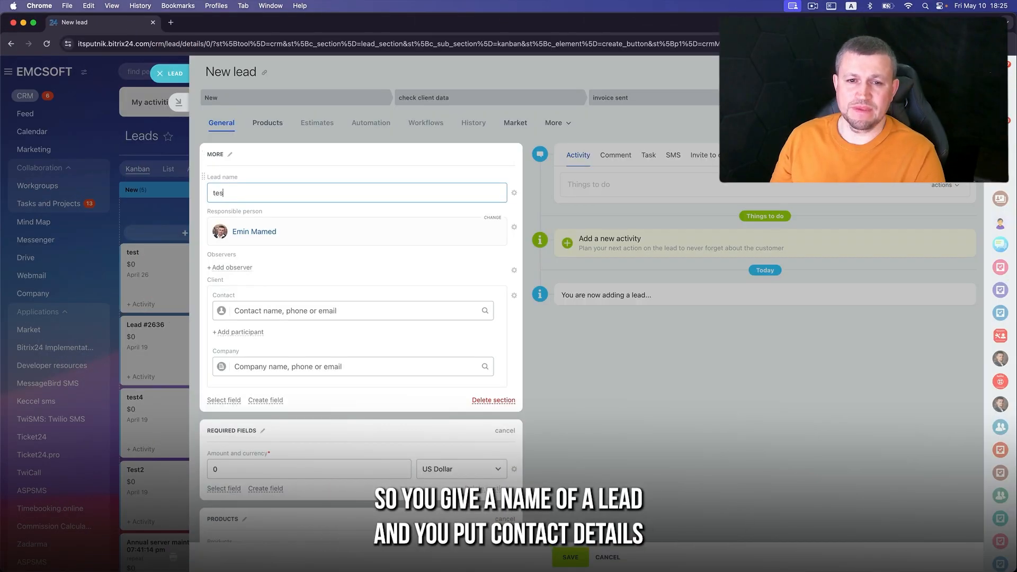
click(514, 296)
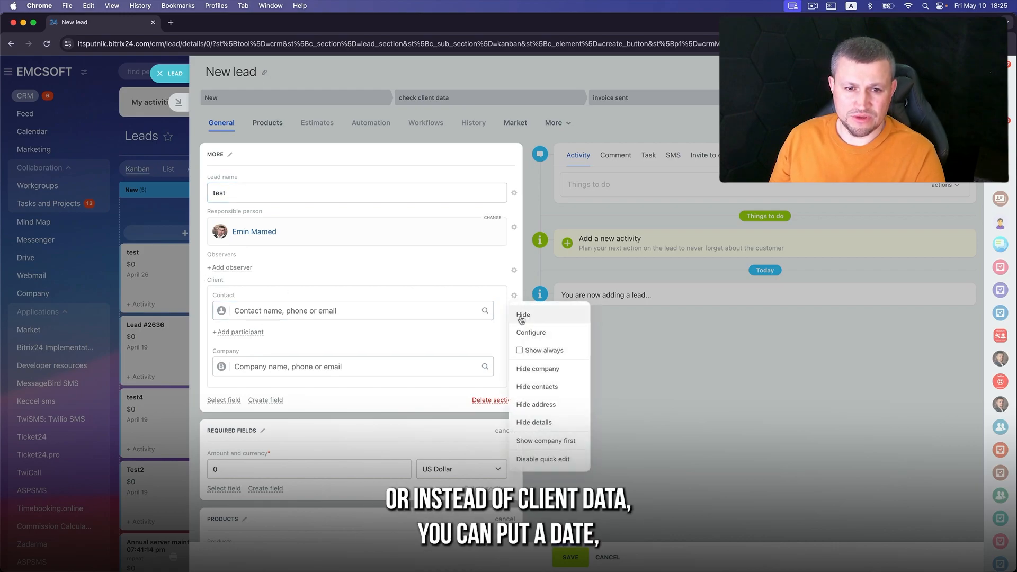
click(522, 316)
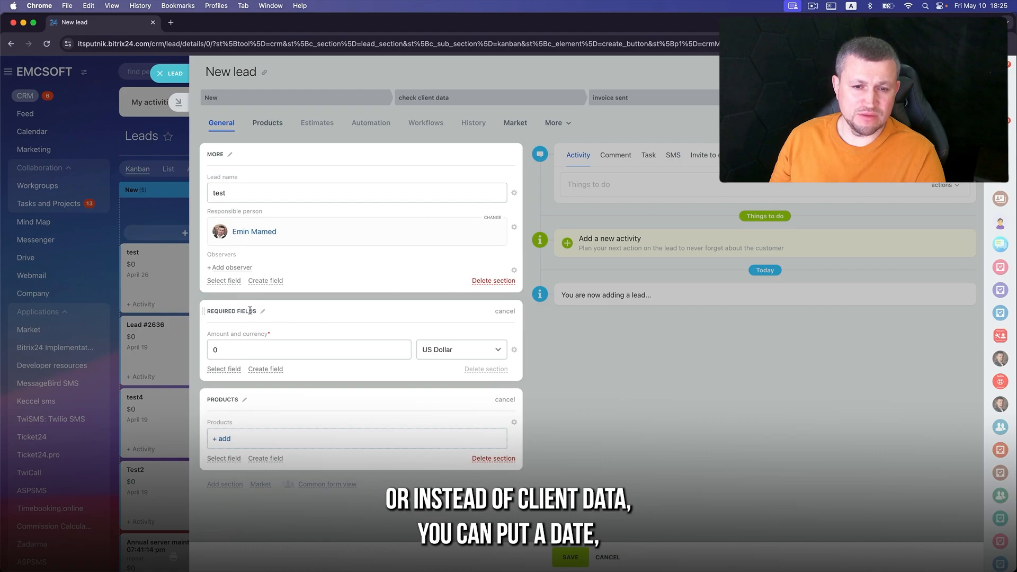
- Add the Last name, Name, Phone and E-mail fields to the lead form
click(229, 283)
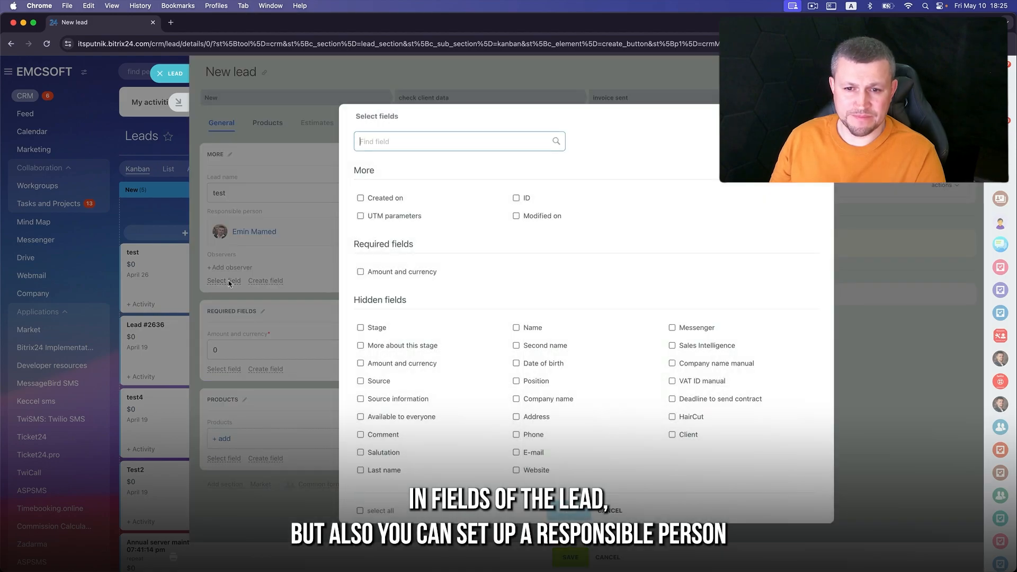
click(360, 471)
click(516, 328)
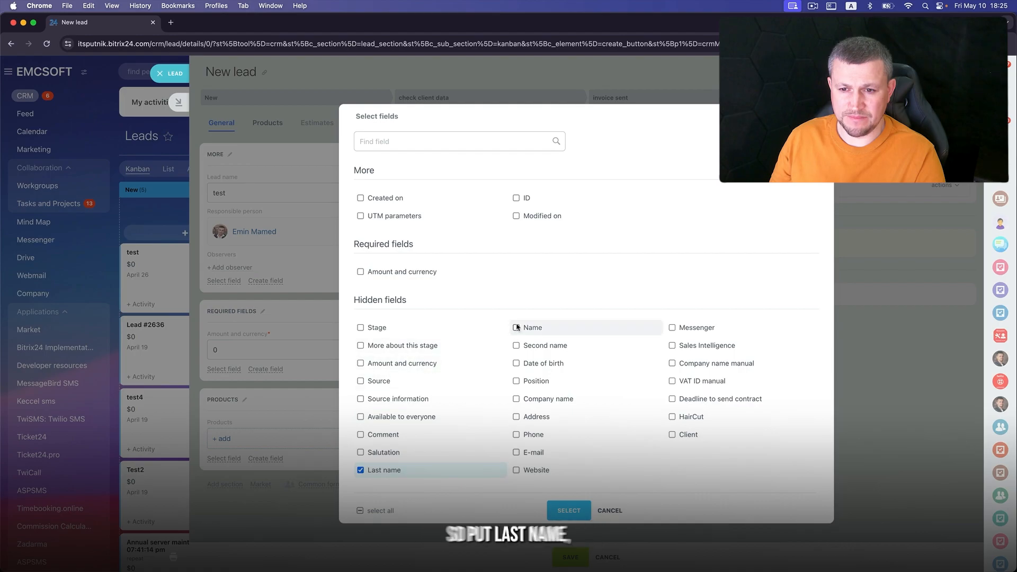
click(517, 435)
click(517, 452)
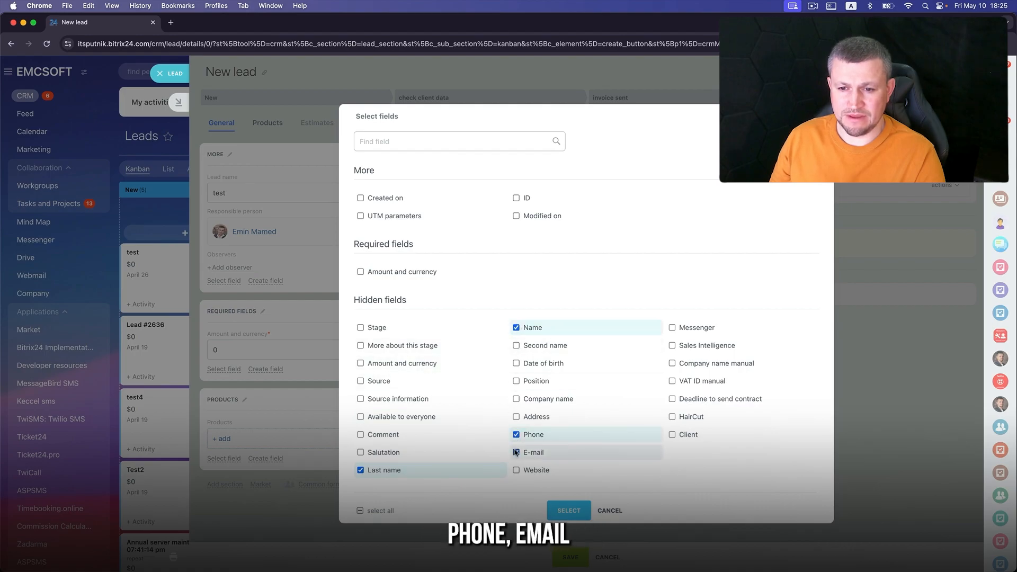
click(568, 510)
click(241, 298)
- Enter the contact's last name, first name, phone number and pasted e-mail, then open the responsible-person picker
key(Tab)
key(Tab)
text(111 12)
click(238, 414)
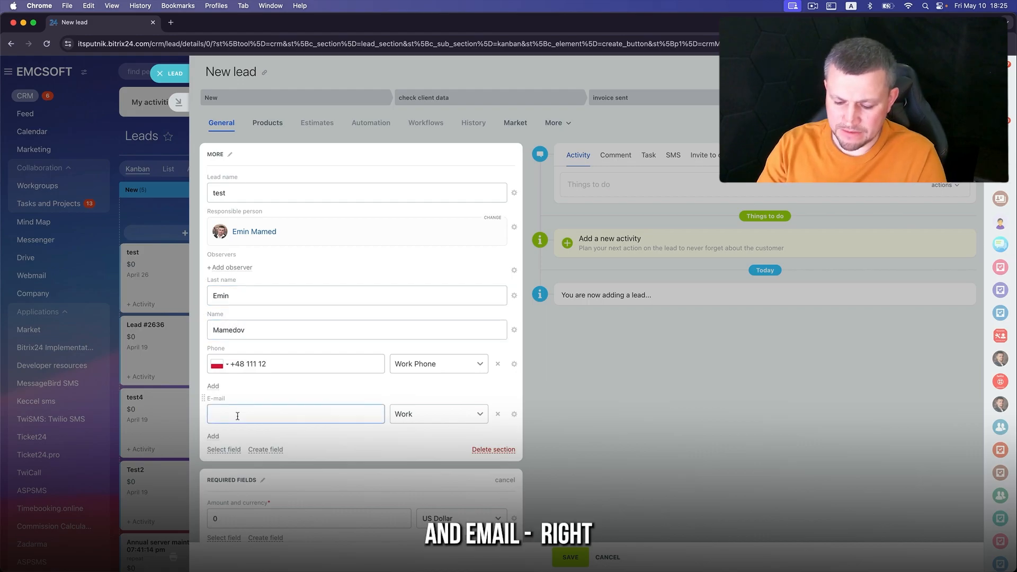
key(super+v)
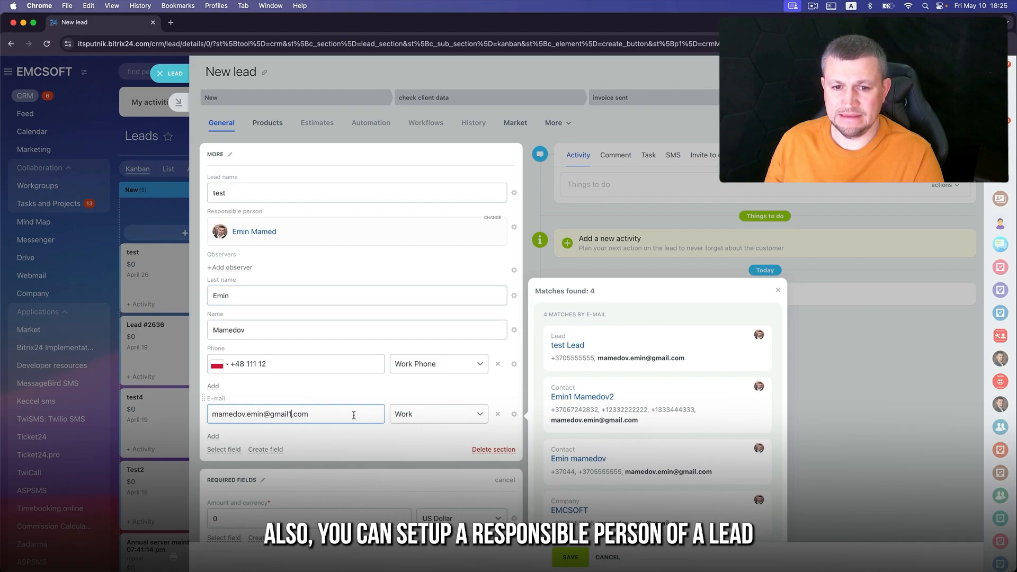
click(491, 218)
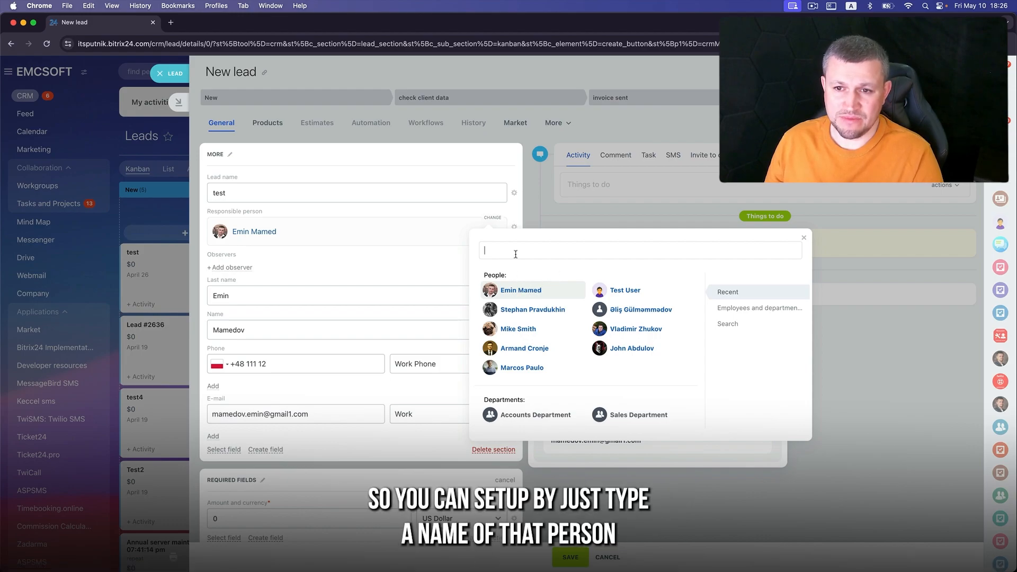
- Search the responsible-person picker, pick Test User, then browse employees by department
text(emin)
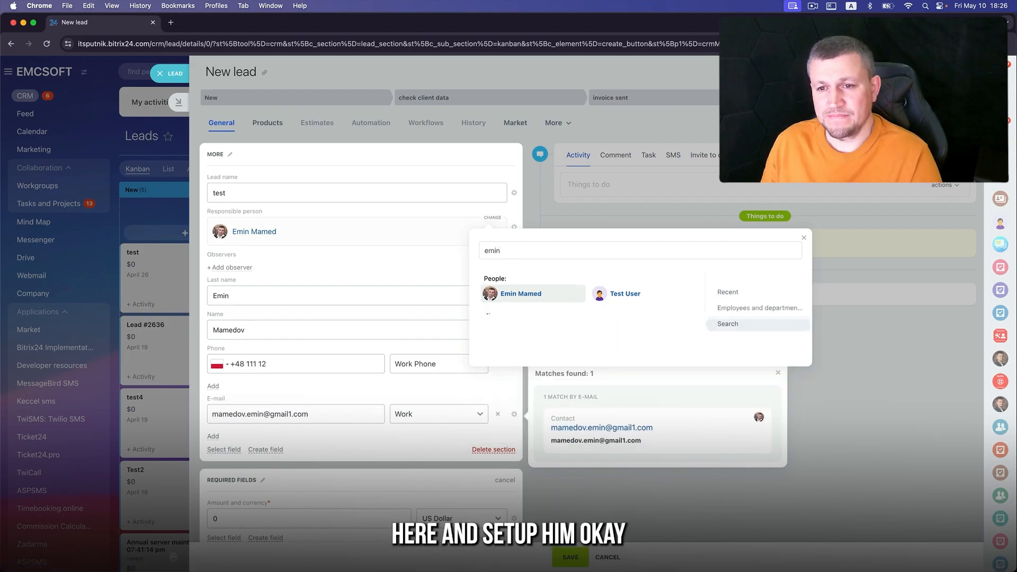
click(622, 294)
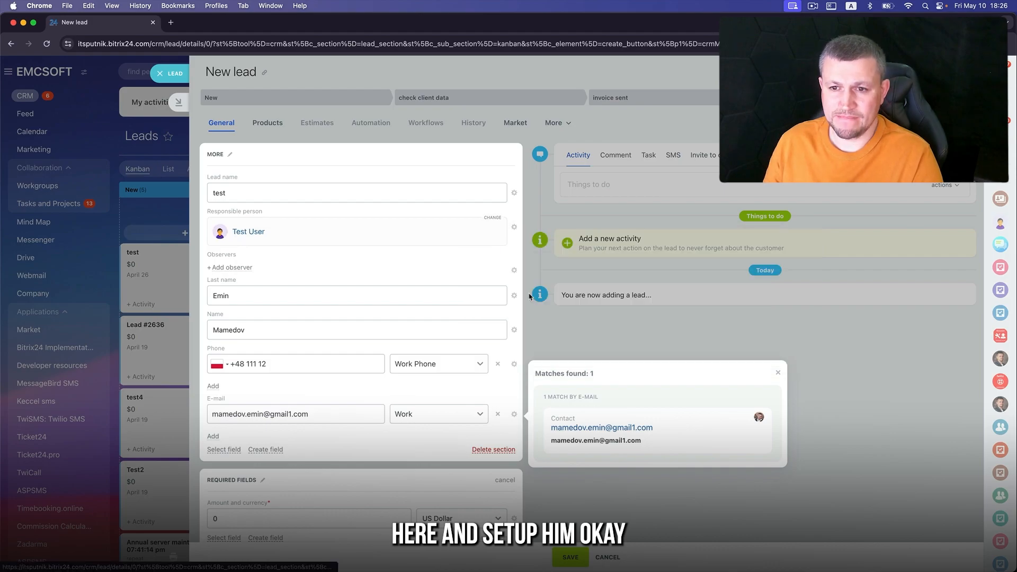
click(492, 217)
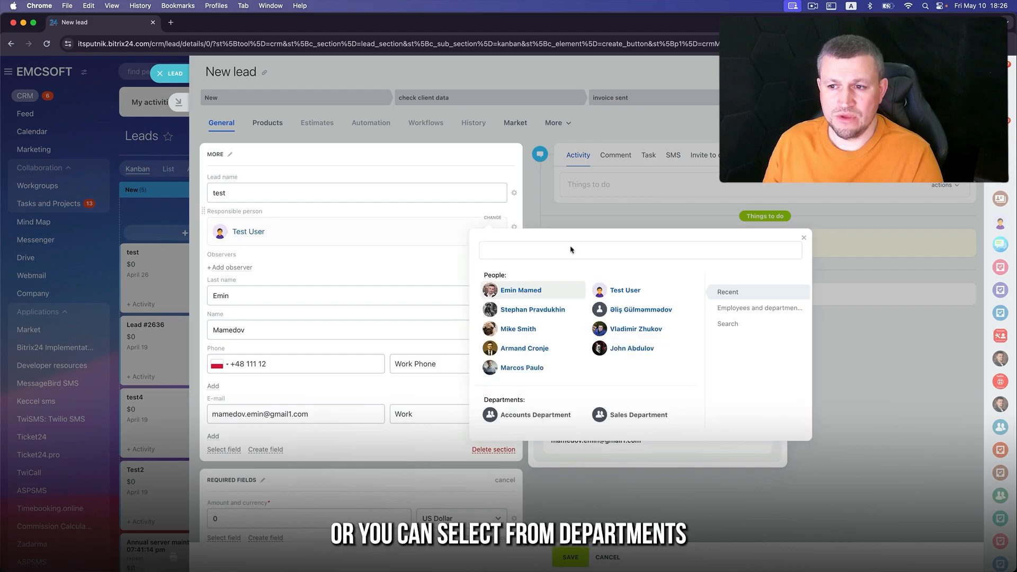
click(753, 309)
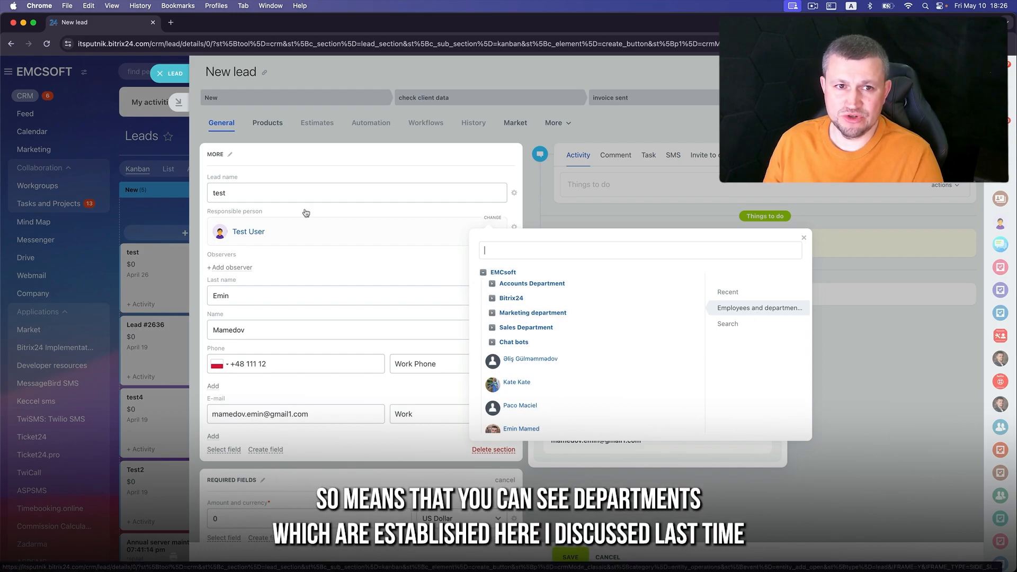
- Open a copy of the lead page's web address in a new browser tab
click(171, 24)
click(116, 27)
click(138, 44)
key(super+c)
click(192, 22)
key(super+v)
key(Return)
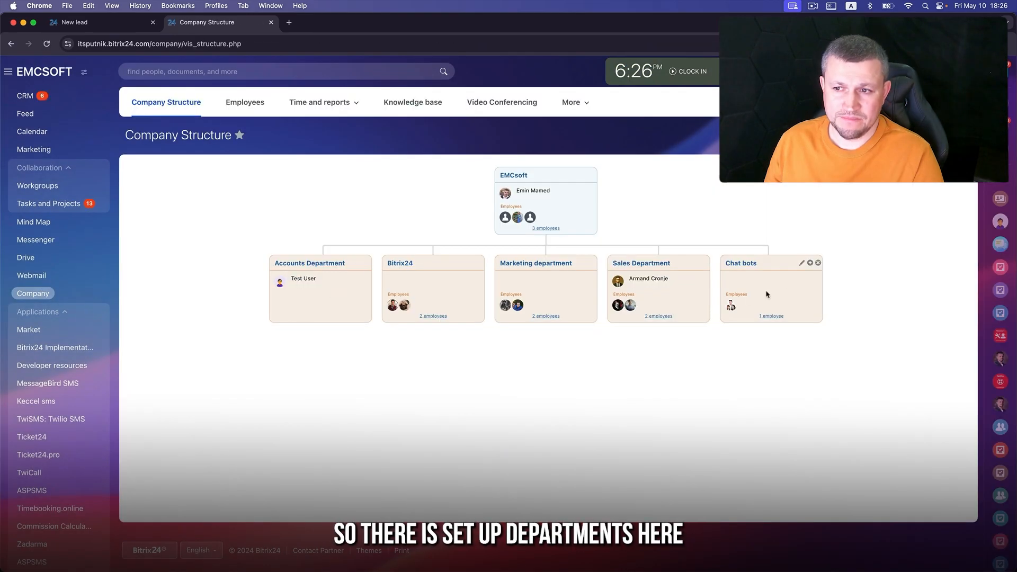
click(118, 26)
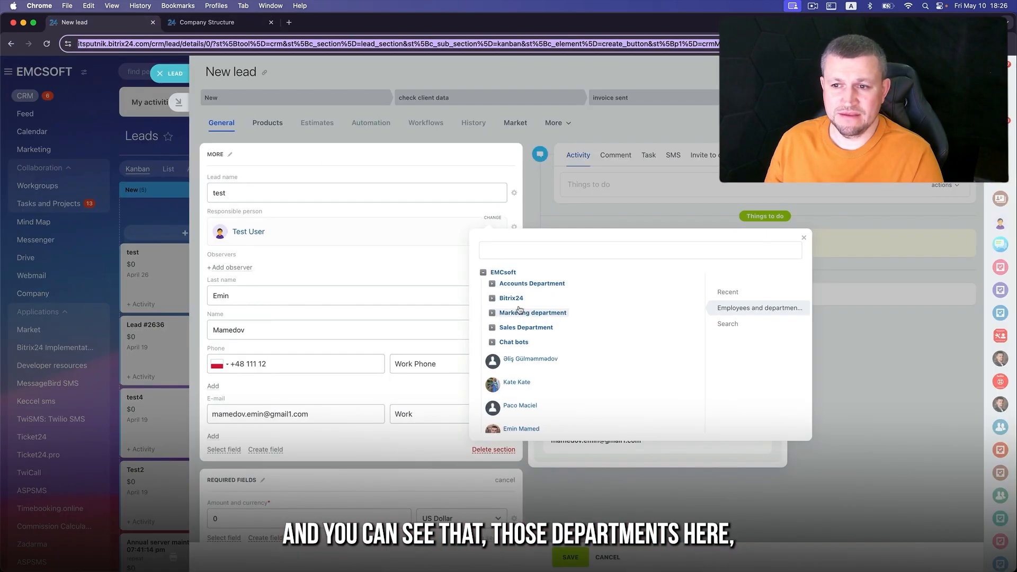
- Choose Test User from the Accounts Department as responsible and start entering amount 100
click(492, 283)
click(492, 283)
click(491, 298)
click(492, 284)
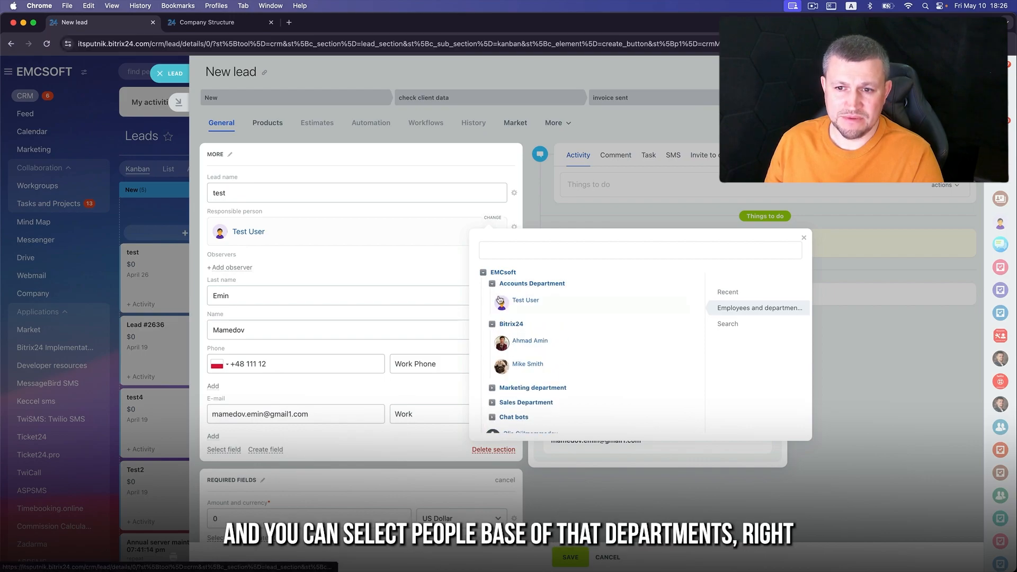
click(530, 300)
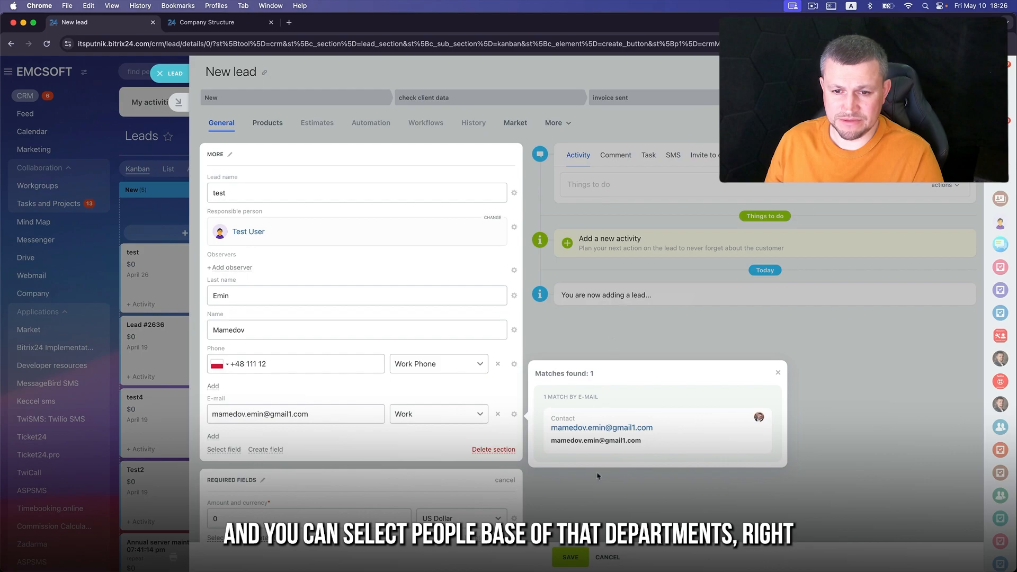
click(571, 558)
text(100)
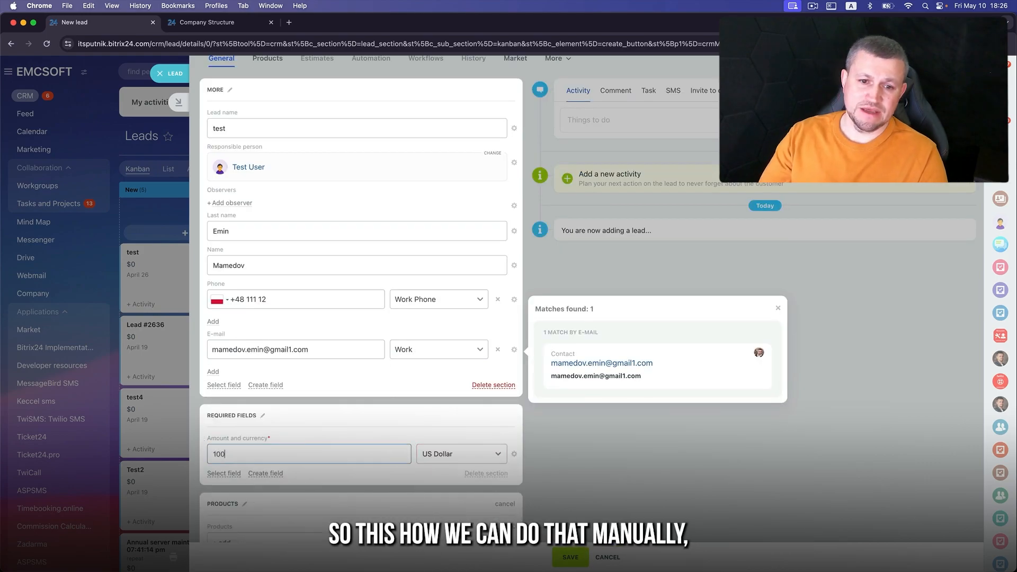
- Save lead 'test' with the $100 amount and Test User as responsible
click(583, 562)
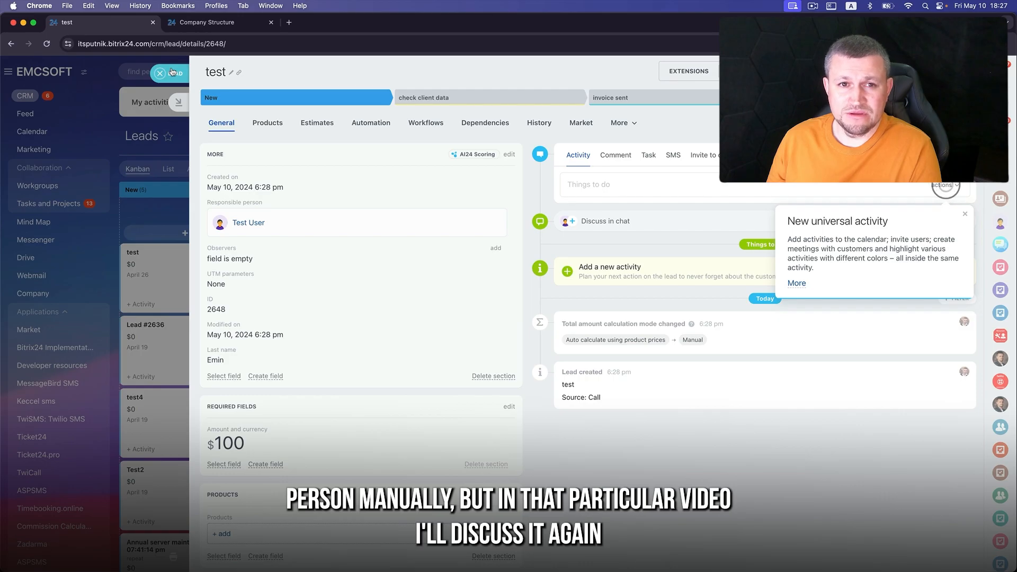
- Close the lead, open Automation rules, delete New's Send email rule and start adding a rule there
click(171, 73)
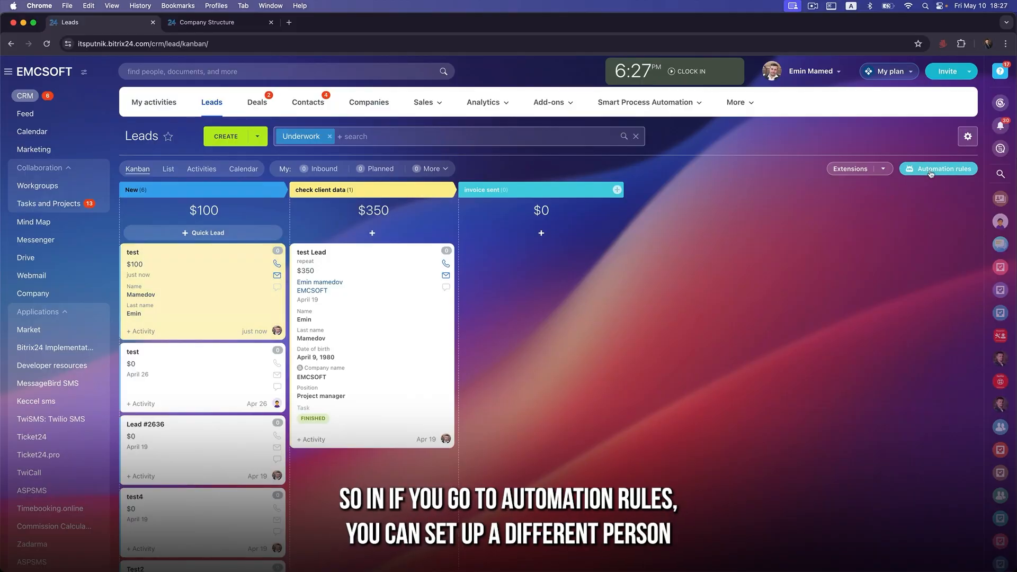
click(930, 170)
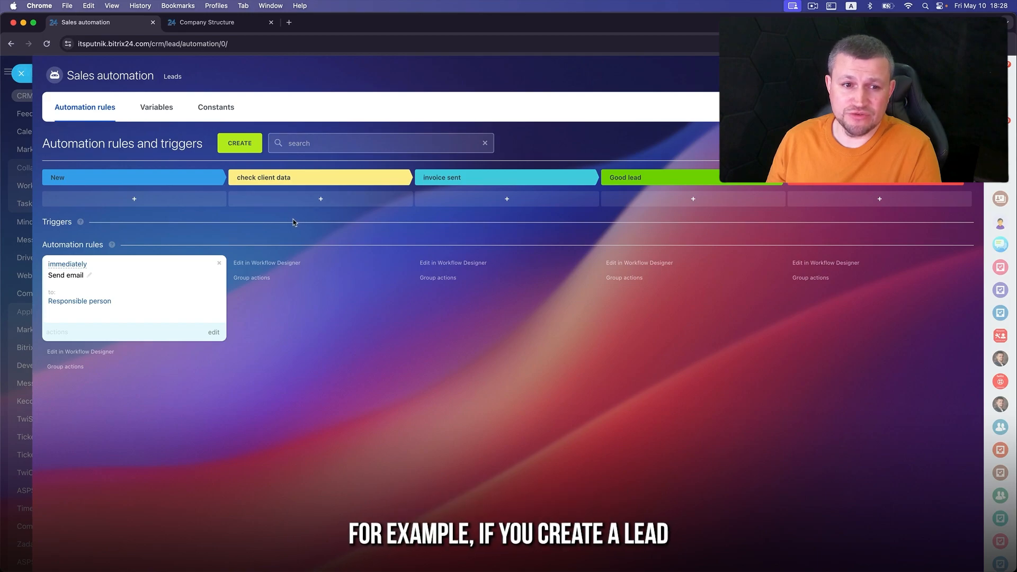
click(219, 262)
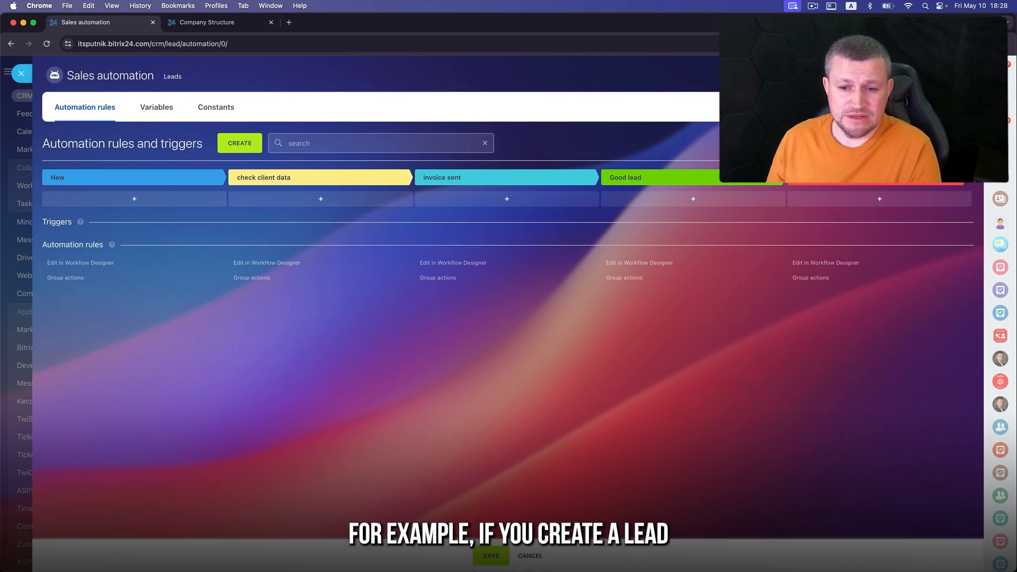
click(123, 203)
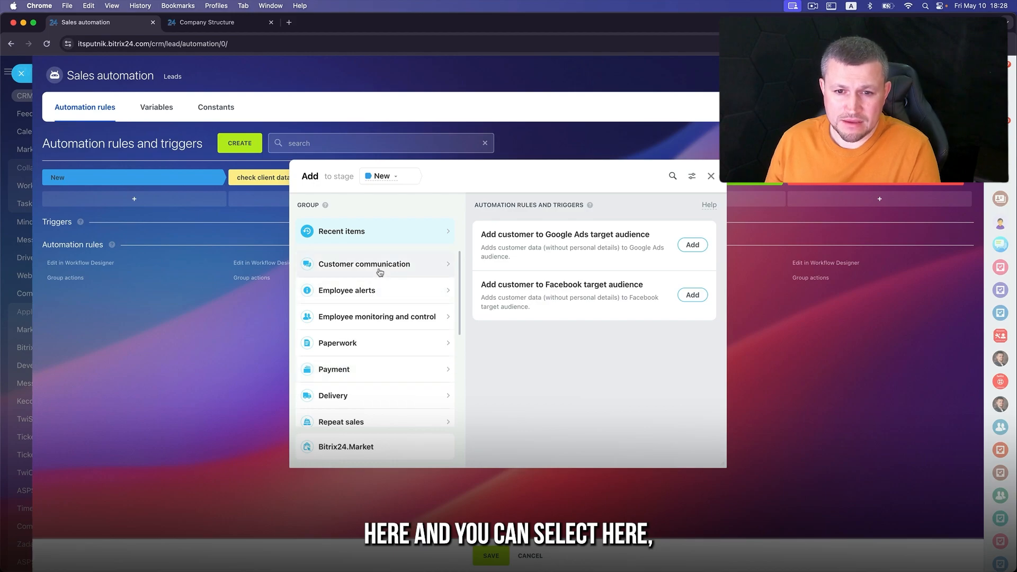
- Add a Change responsible person robot to the New stage
scroll(395, 381, down, 3)
click(396, 380)
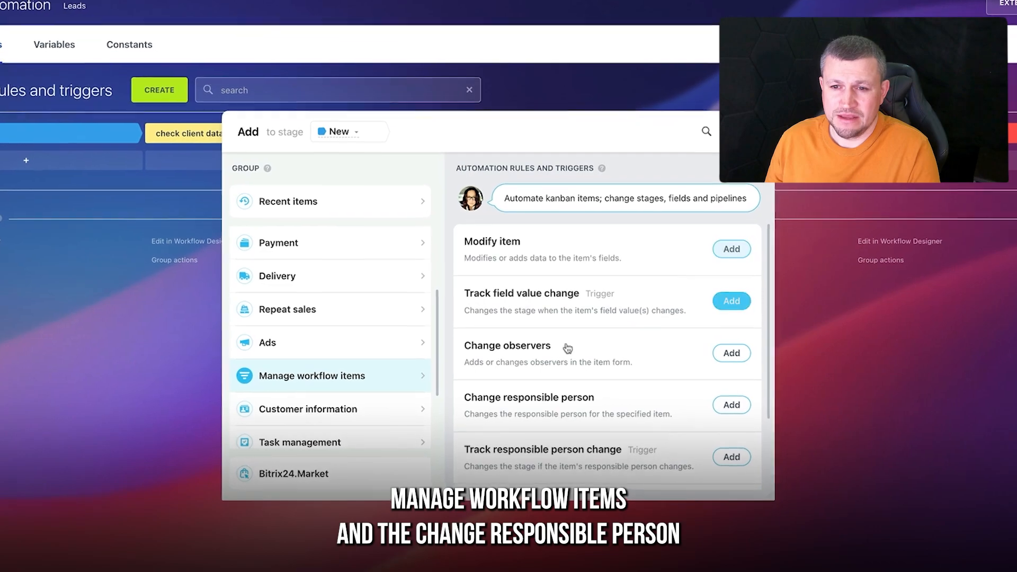
click(736, 406)
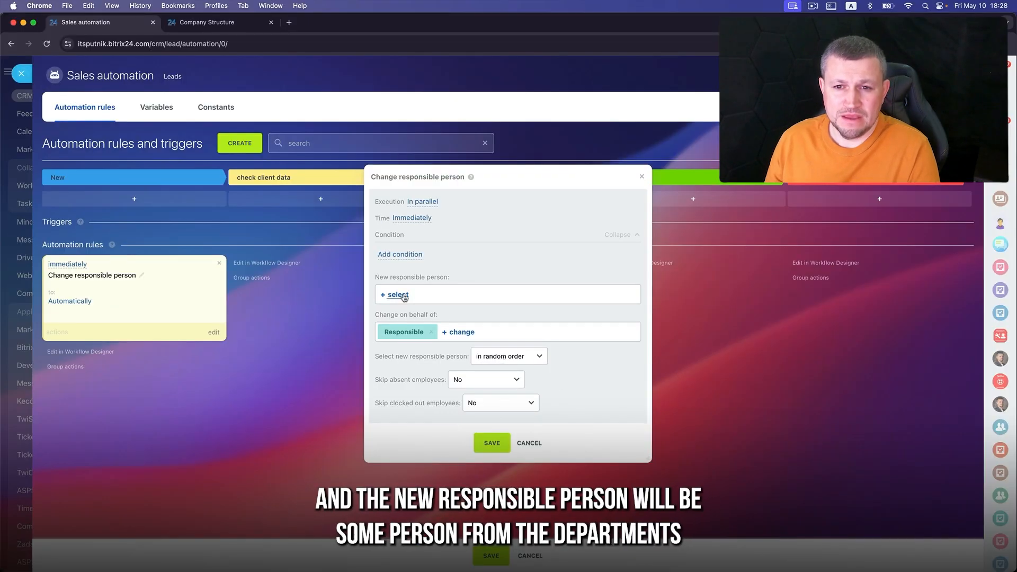
- Set yourself as the robot's new responsible person from Recent items and save it
click(354, 277)
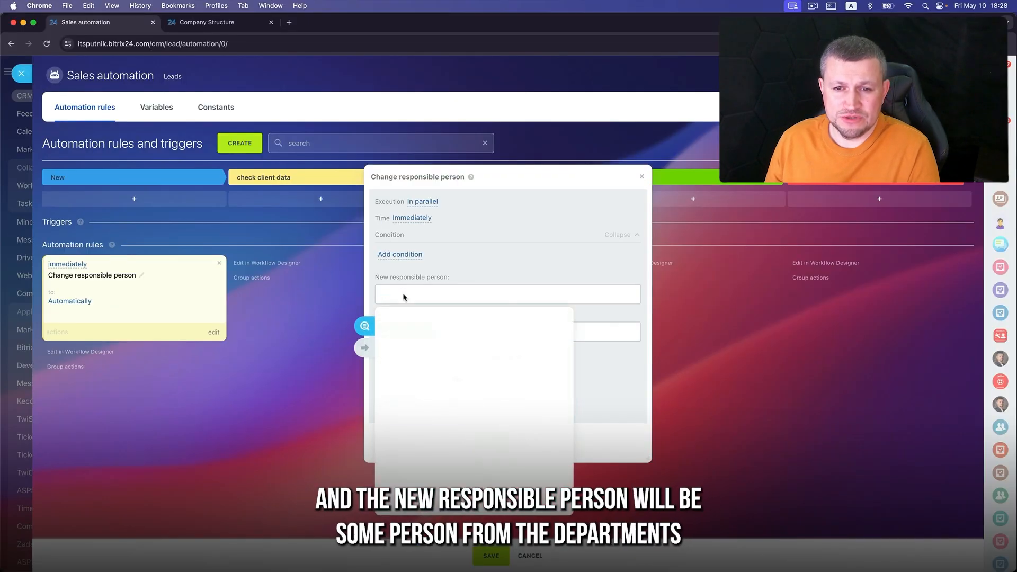
click(365, 347)
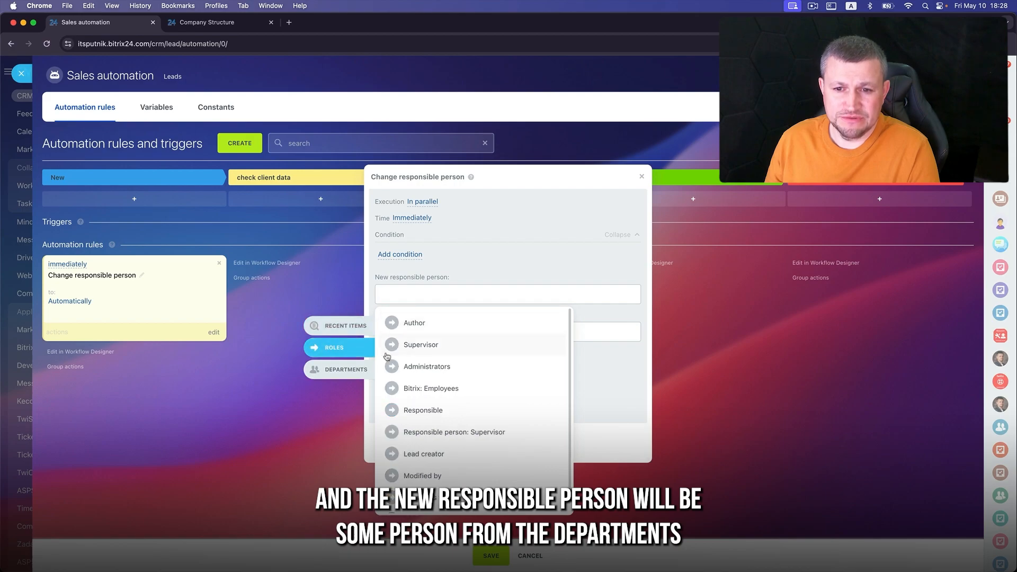
click(365, 369)
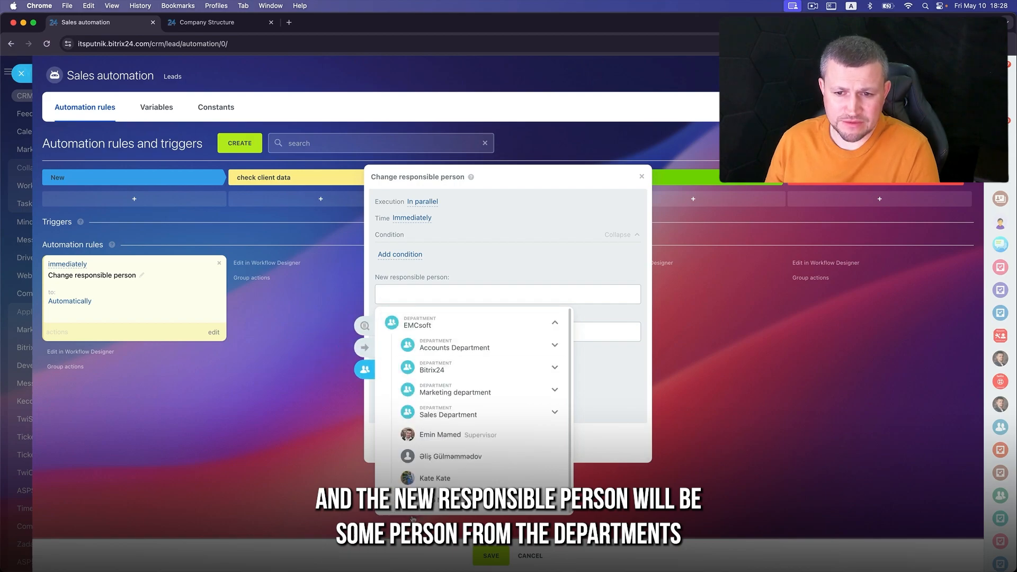
click(366, 349)
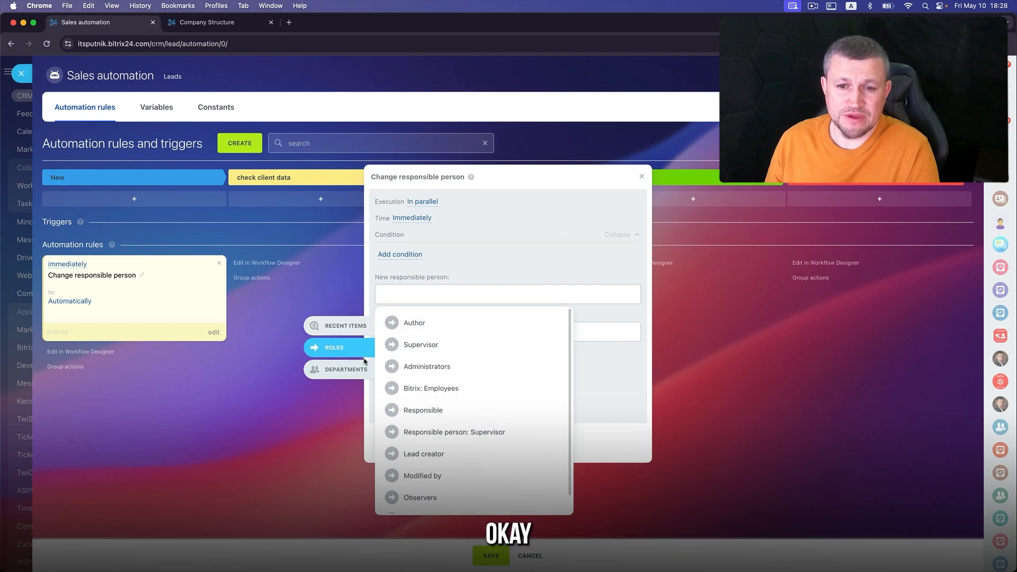
click(364, 369)
click(351, 325)
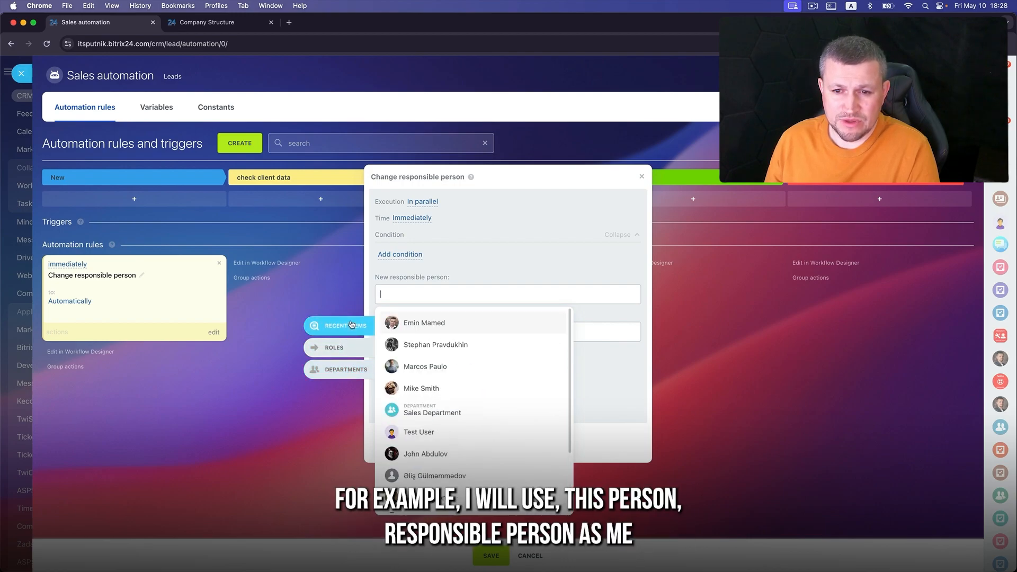
click(402, 323)
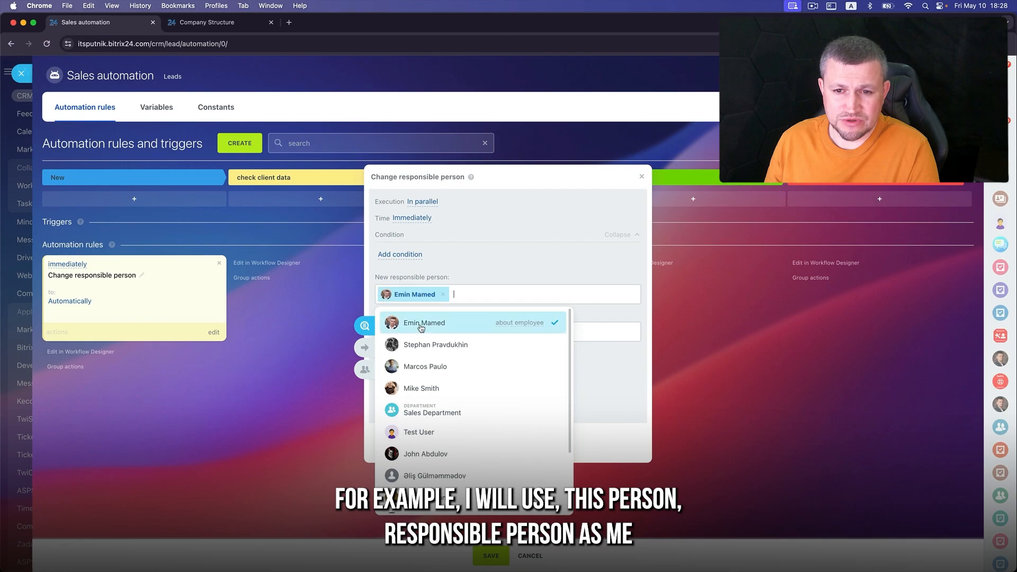
click(502, 261)
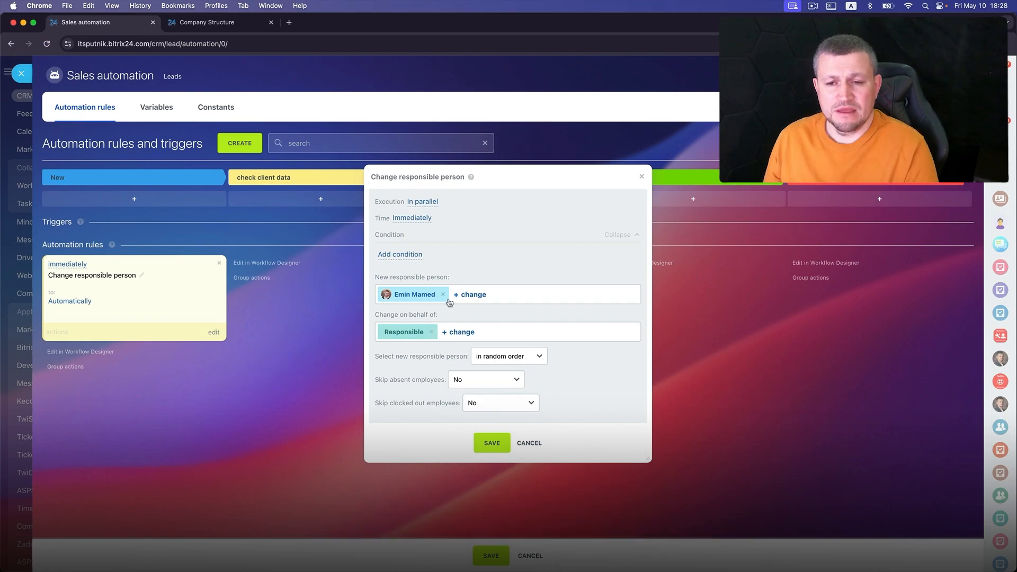
click(490, 443)
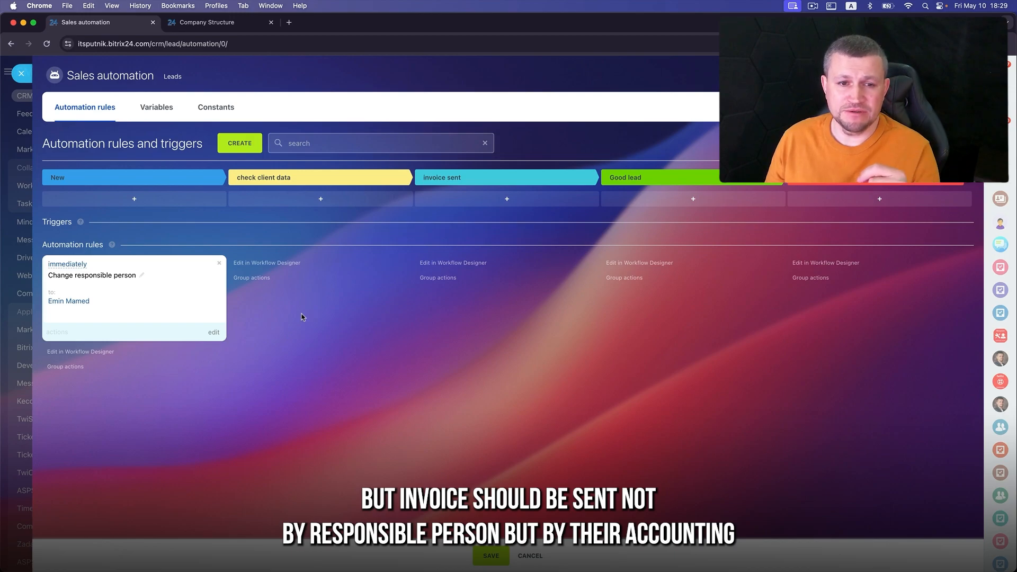
- Copy the Change responsible person robot and drag the copy into the invoice sent stage
click(57, 334)
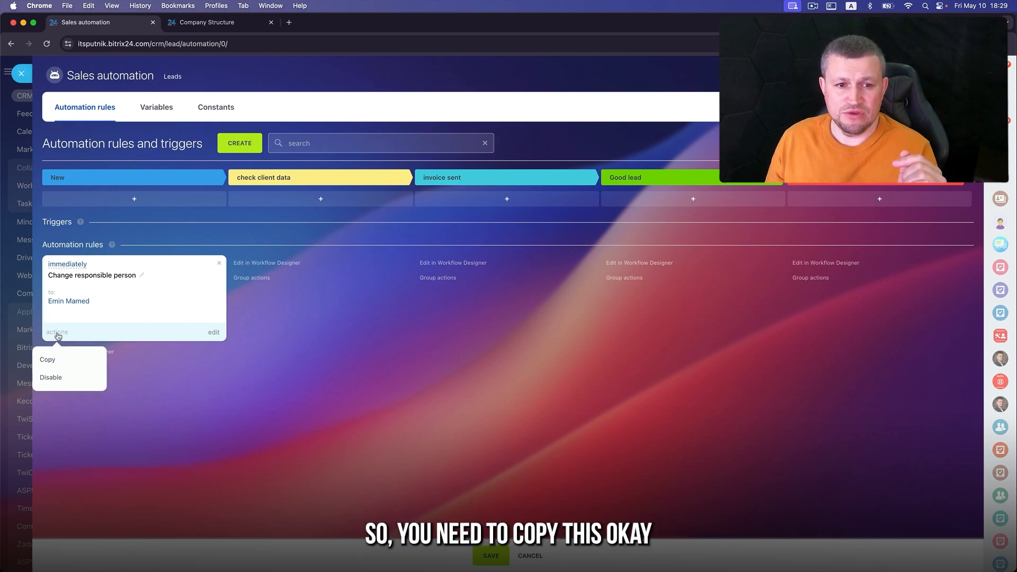
click(56, 359)
drag(59, 359, 470, 306)
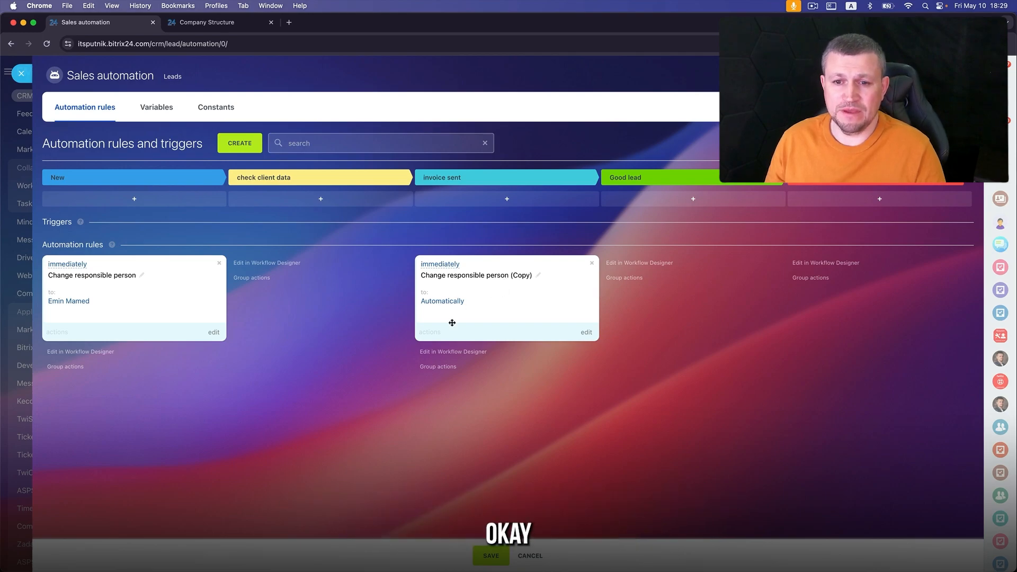
- Replace the copied robot's responsible person with Test User from the Accounts Department and save
click(585, 333)
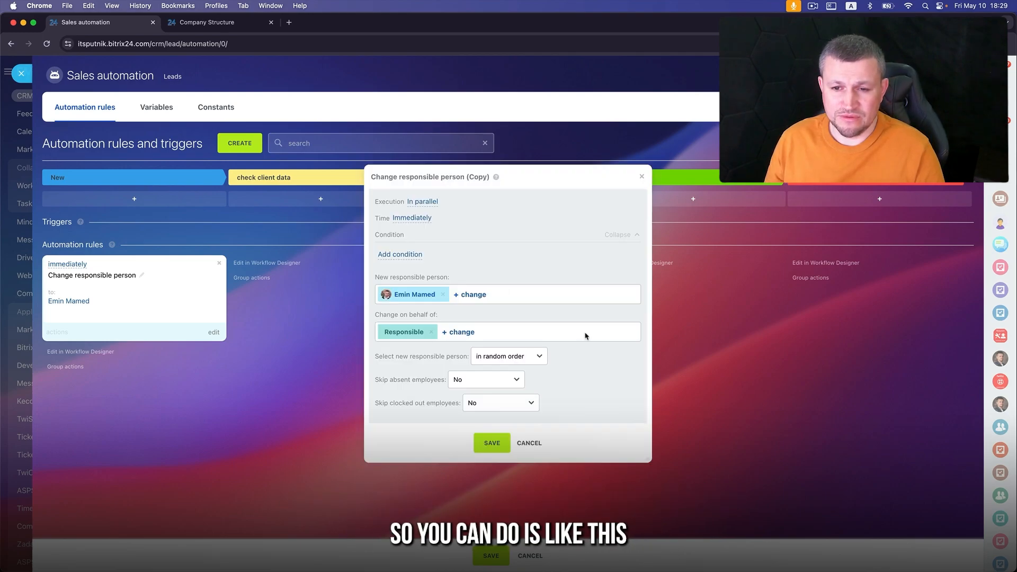
click(443, 294)
click(404, 300)
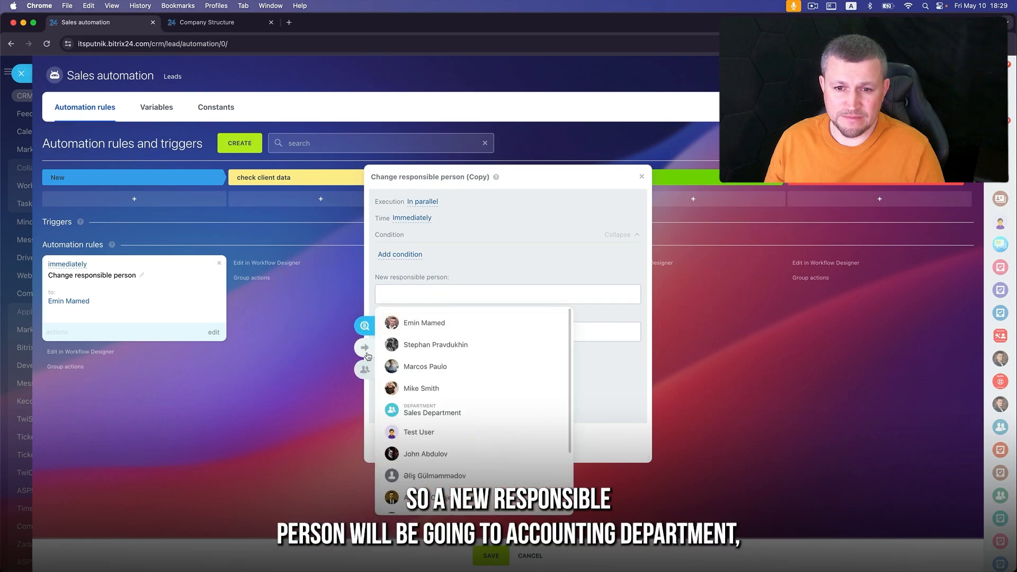
click(364, 369)
click(429, 349)
click(447, 393)
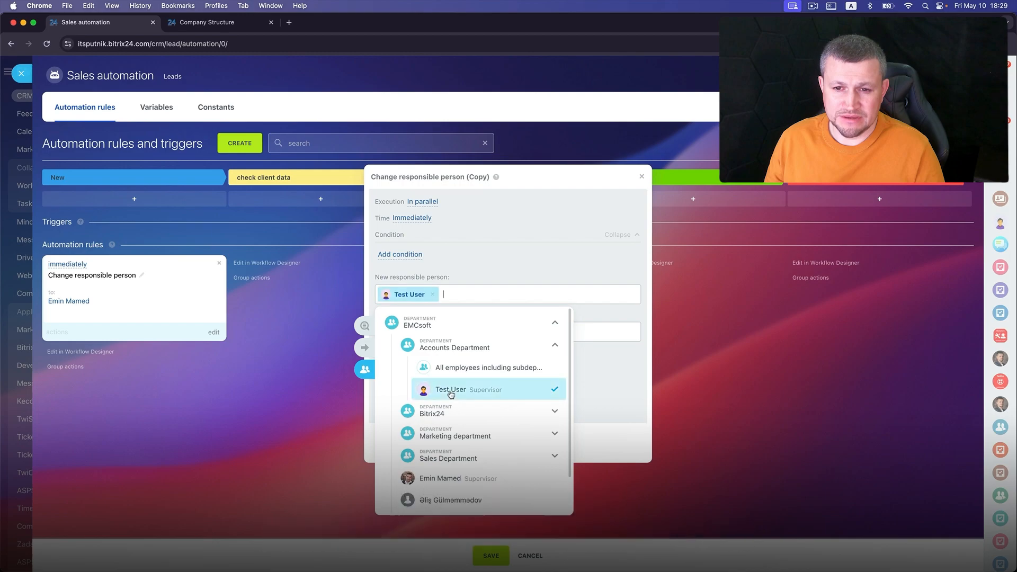
click(504, 250)
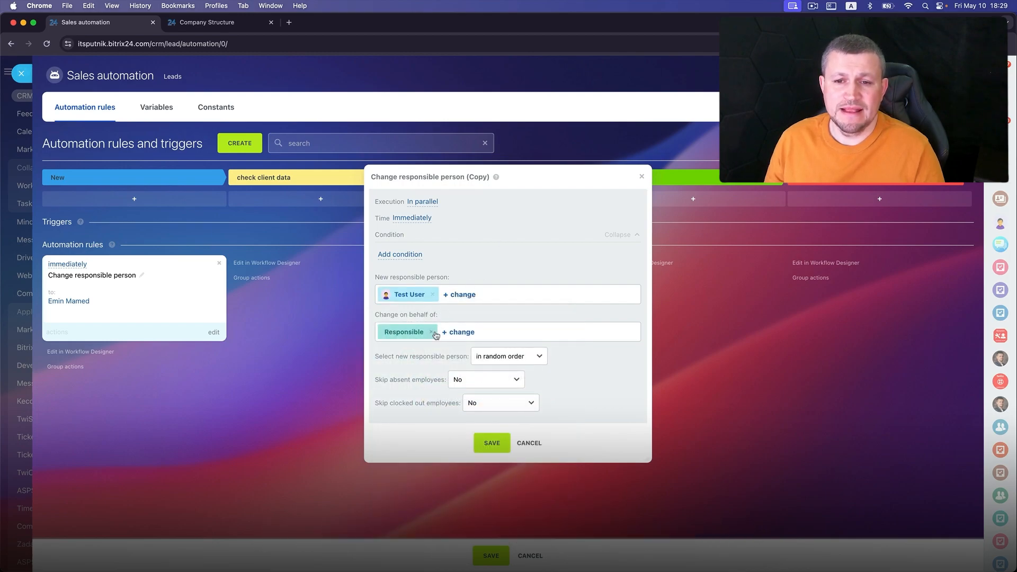
click(491, 443)
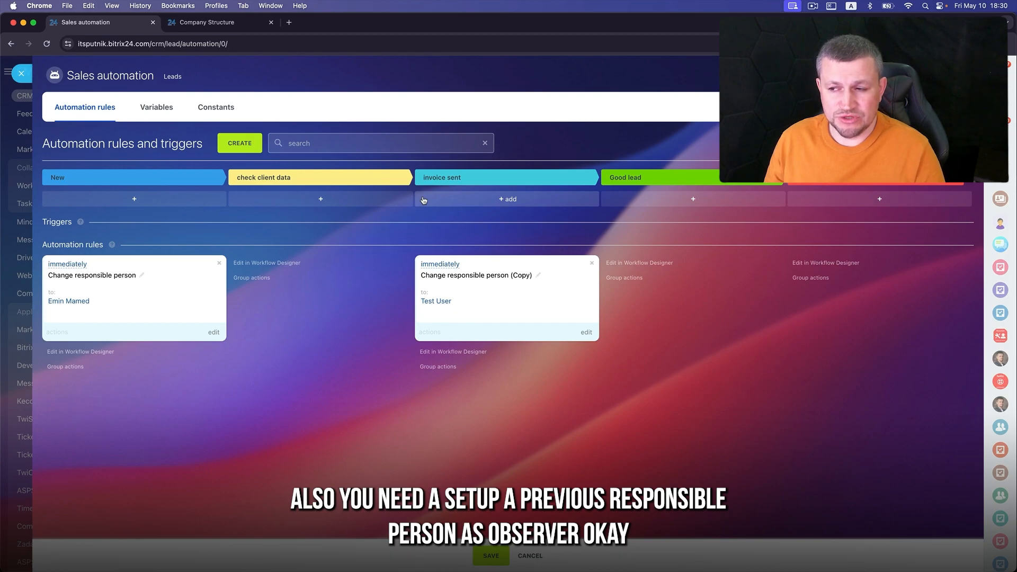
- Add a Change observers robot with the Responsible role and place it above the copy in invoice sent
click(241, 144)
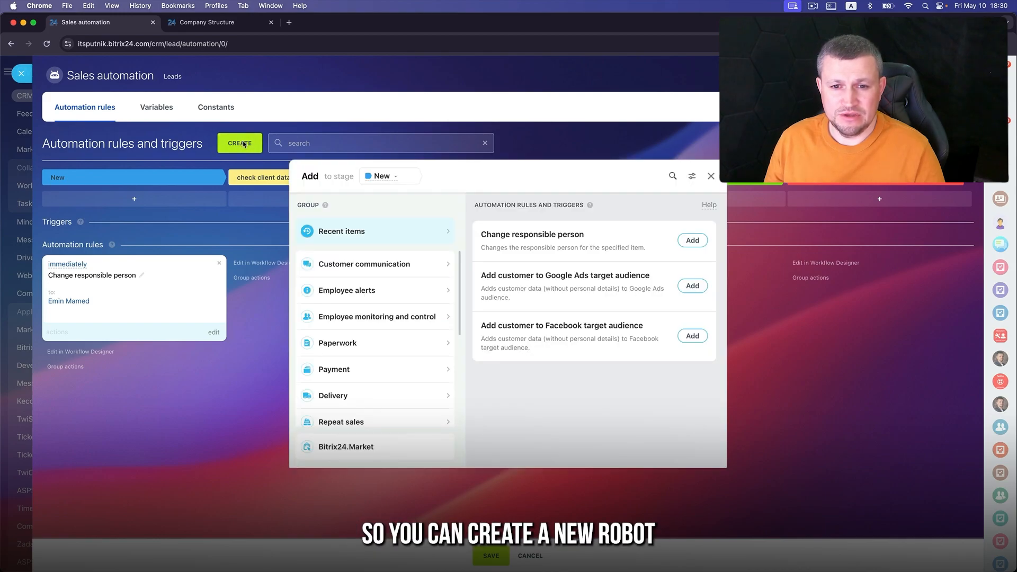
scroll(382, 428, down, 3)
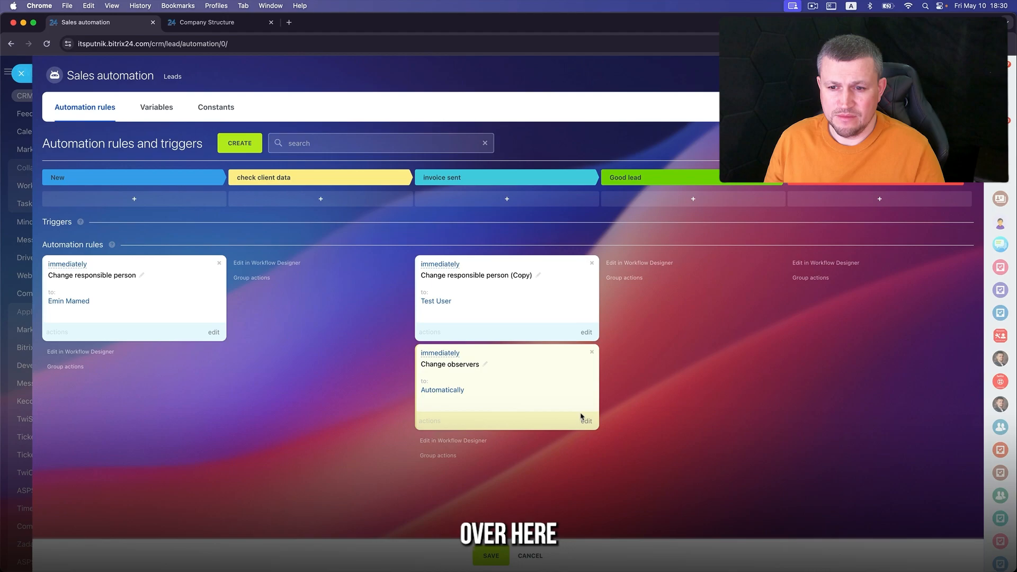
click(585, 420)
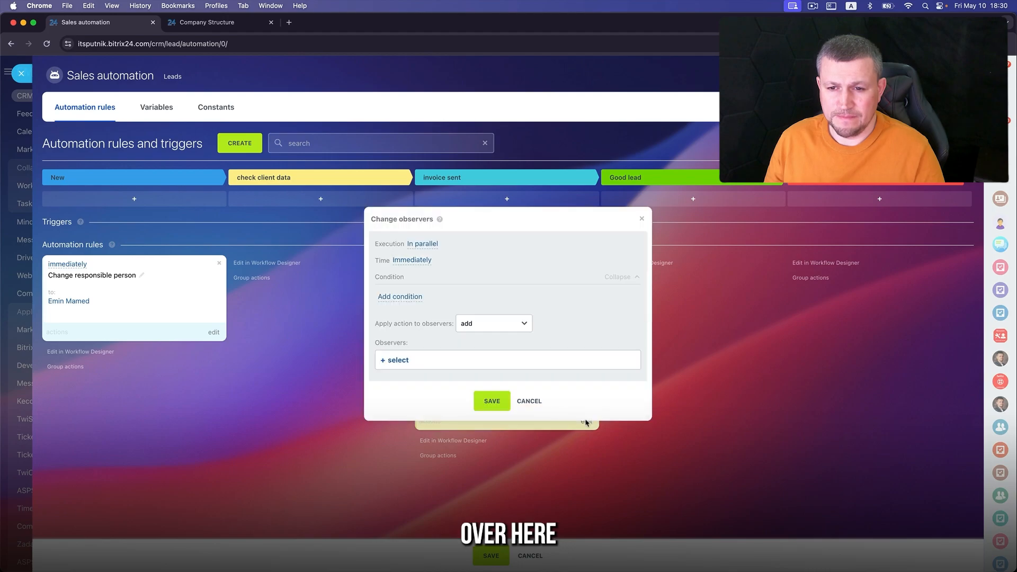
click(395, 360)
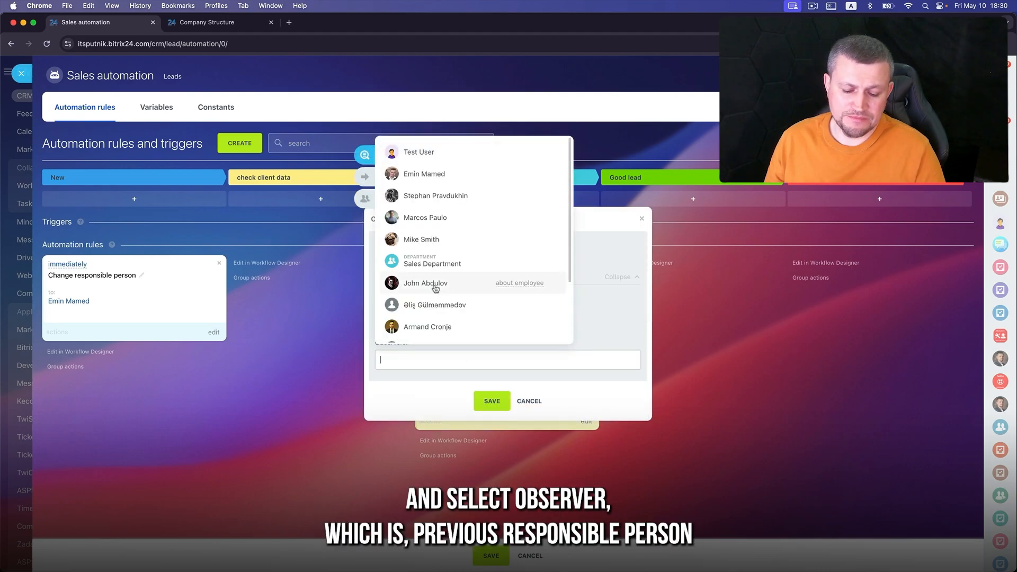
click(369, 181)
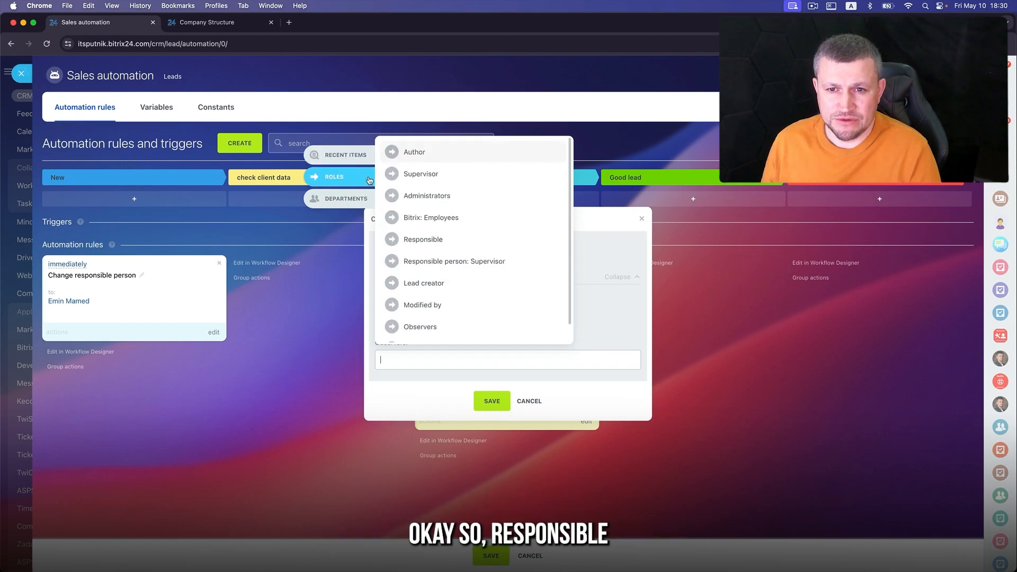
click(448, 240)
click(492, 401)
drag(503, 374, 497, 281)
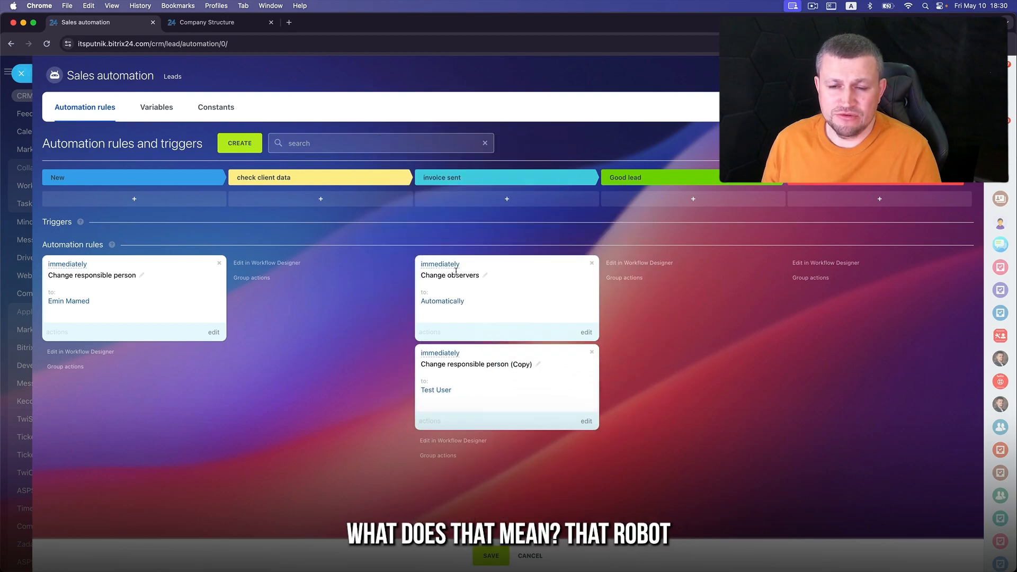
- Set the Change observers robot to wait for the previous robot before running
click(586, 334)
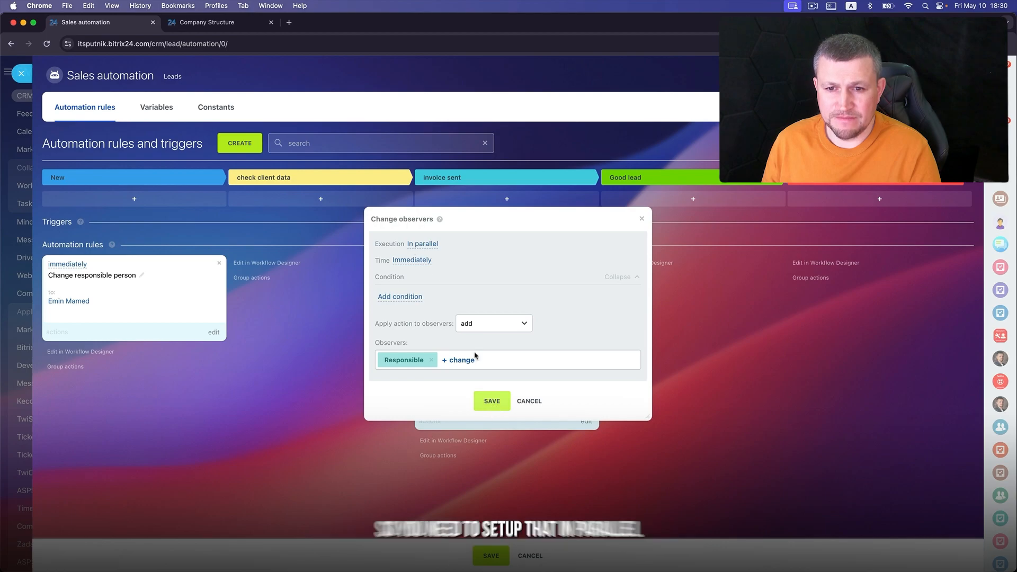
click(430, 243)
click(437, 289)
click(490, 416)
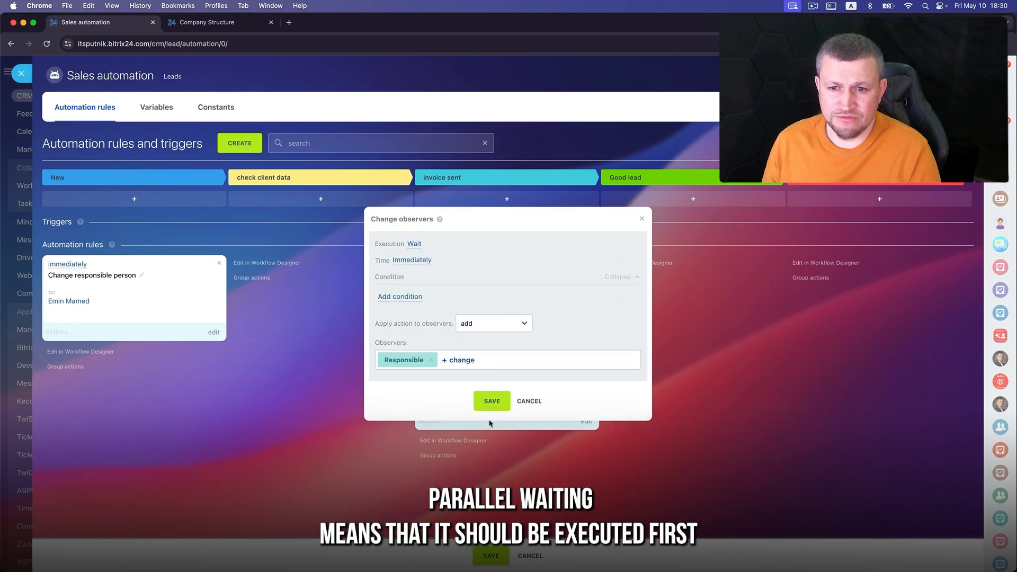
click(491, 400)
- Set the copied responsible-person robot to wait for the previous one, then save all automation rules
click(585, 422)
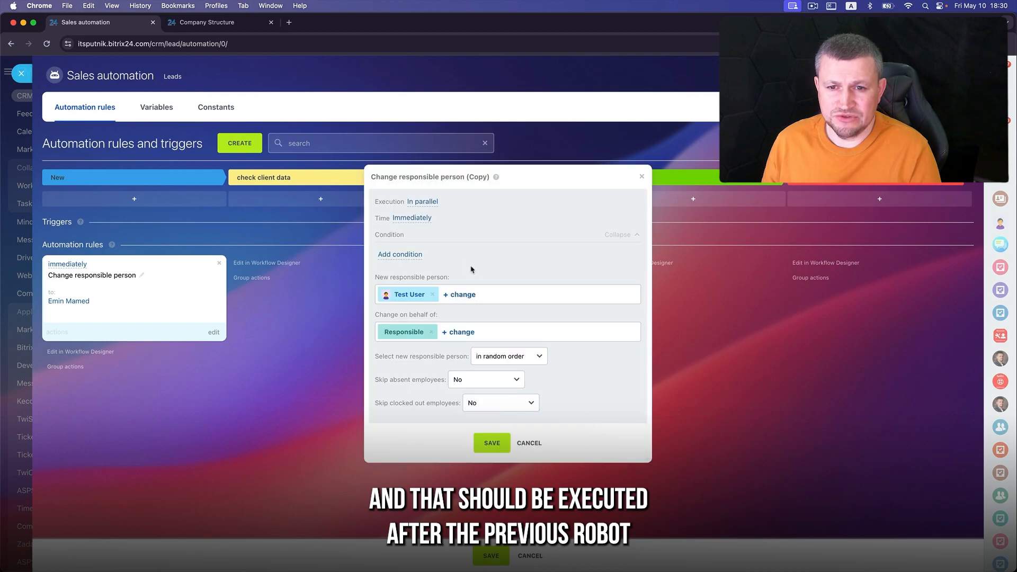
click(423, 203)
click(434, 234)
click(490, 375)
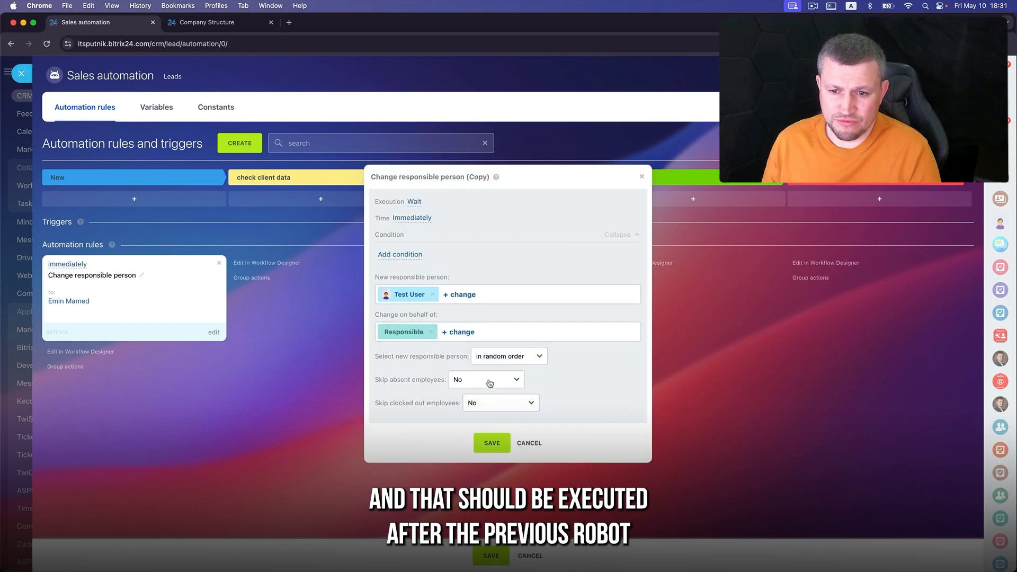
click(491, 443)
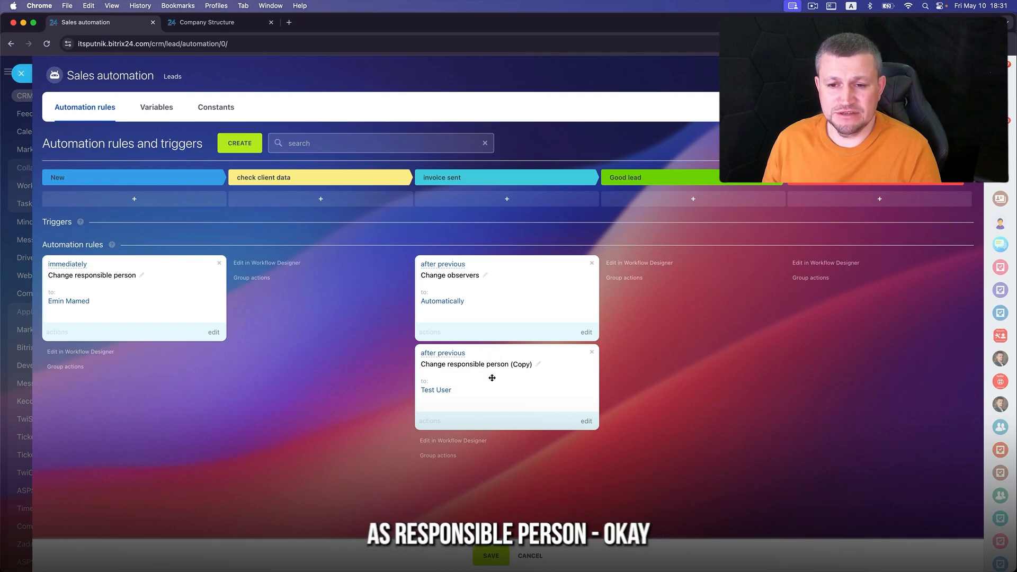
click(491, 556)
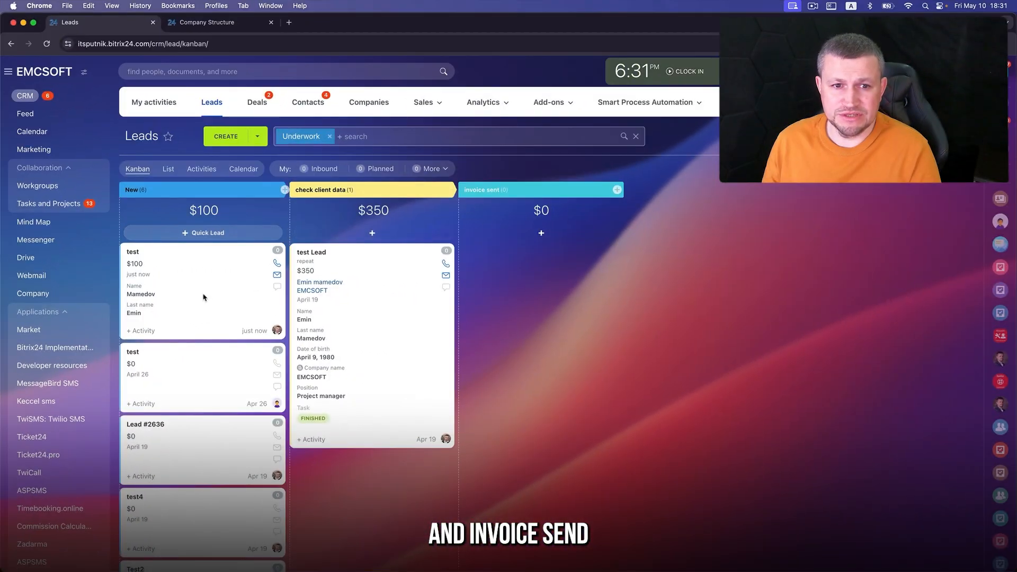
- Move test Lead to invoice sent and check its Responsible person and Observers
click(319, 251)
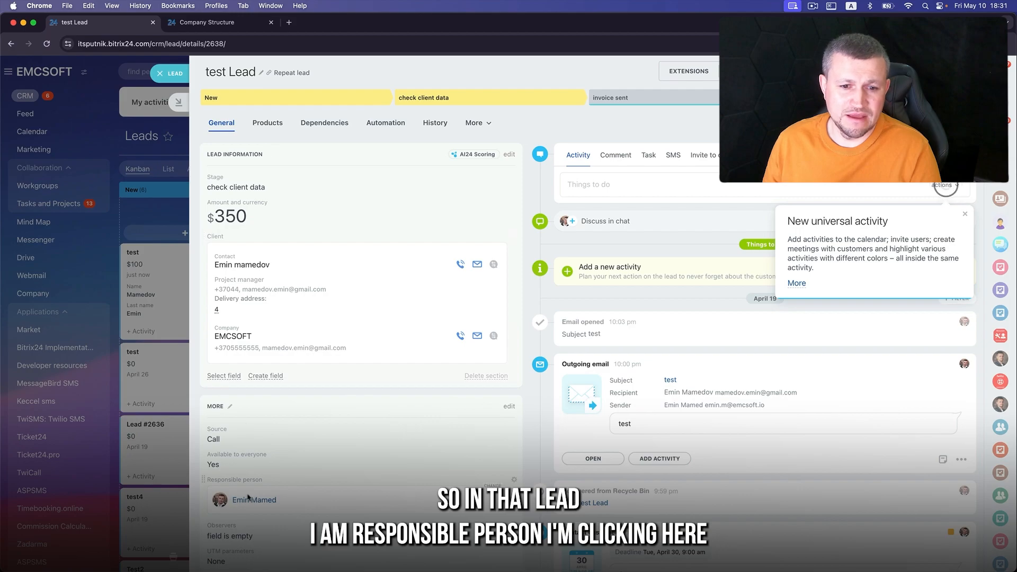
click(647, 98)
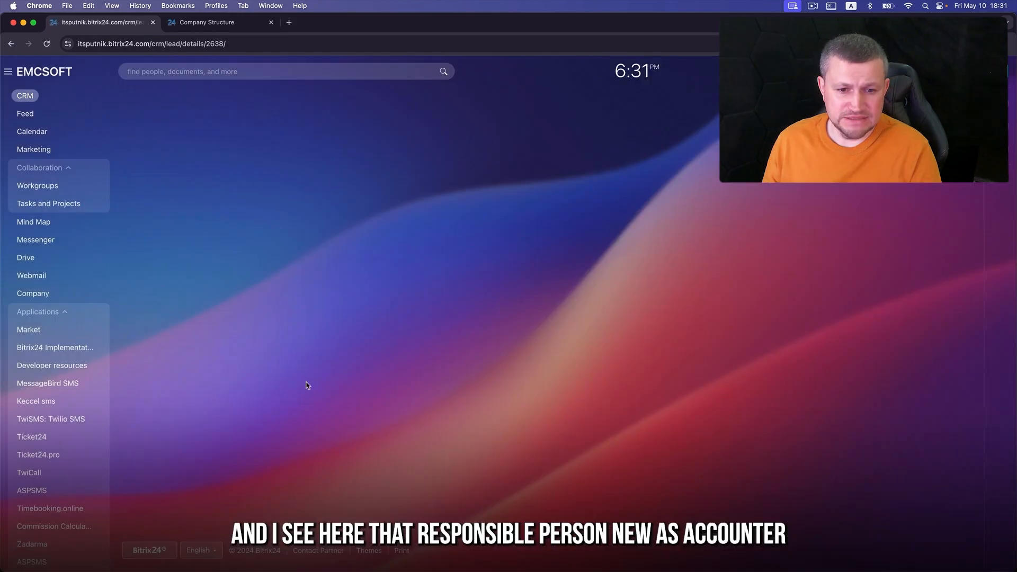
scroll(318, 437, down, 3)
scroll(317, 437, down, 1)
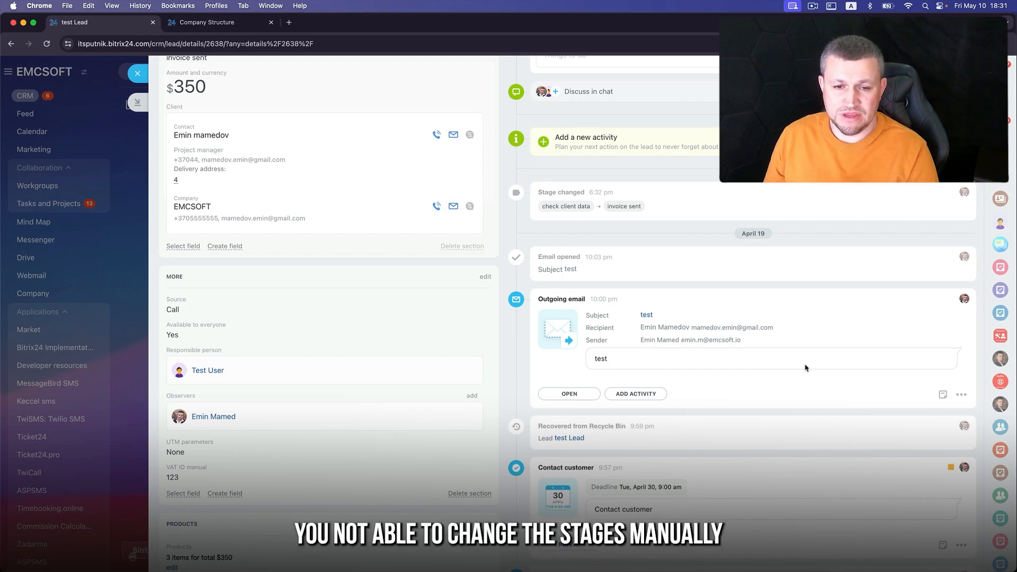
scroll(801, 356, up, 3)
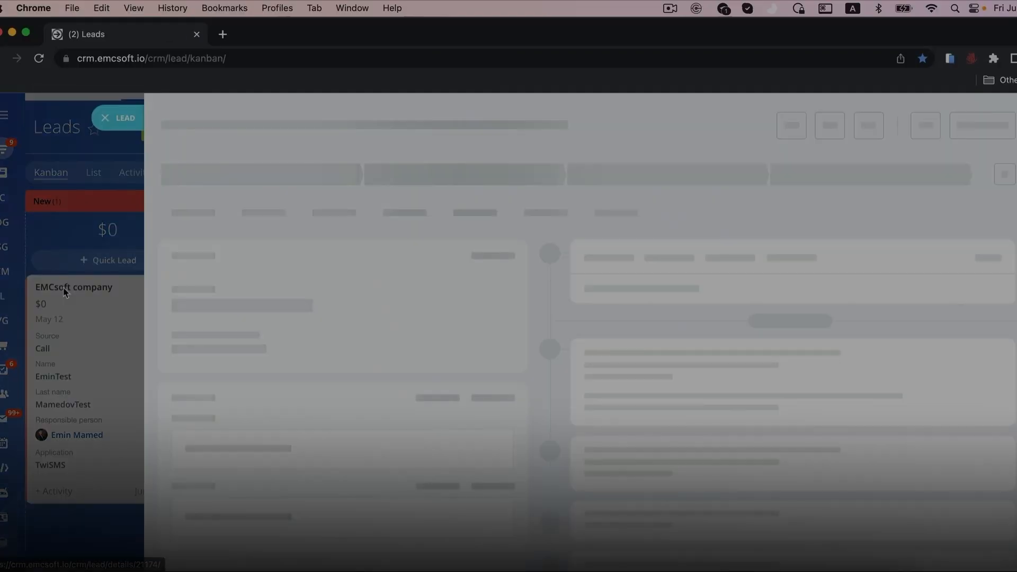
click(720, 232)
text(Hello Emin! )
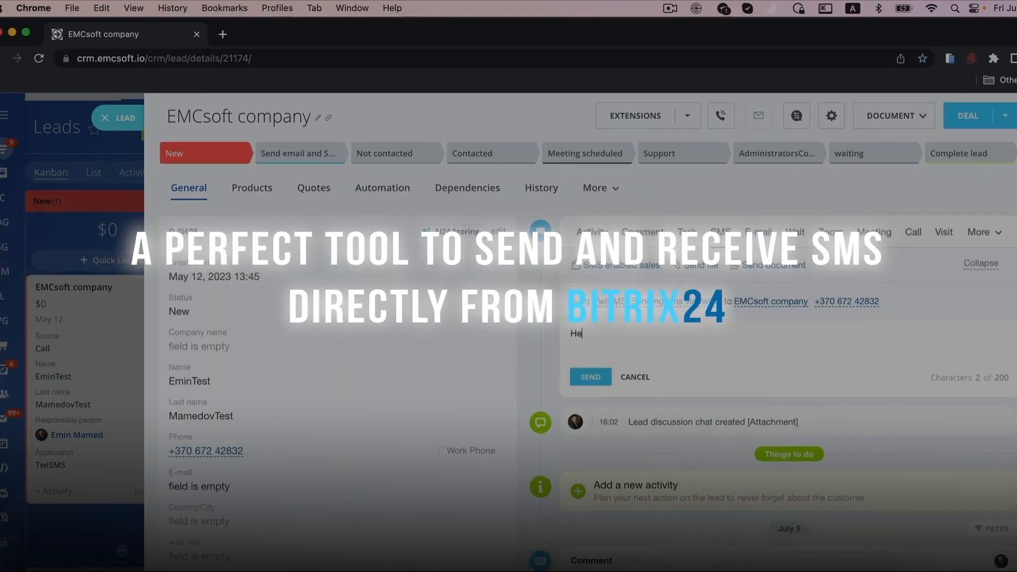
text(Waiting)
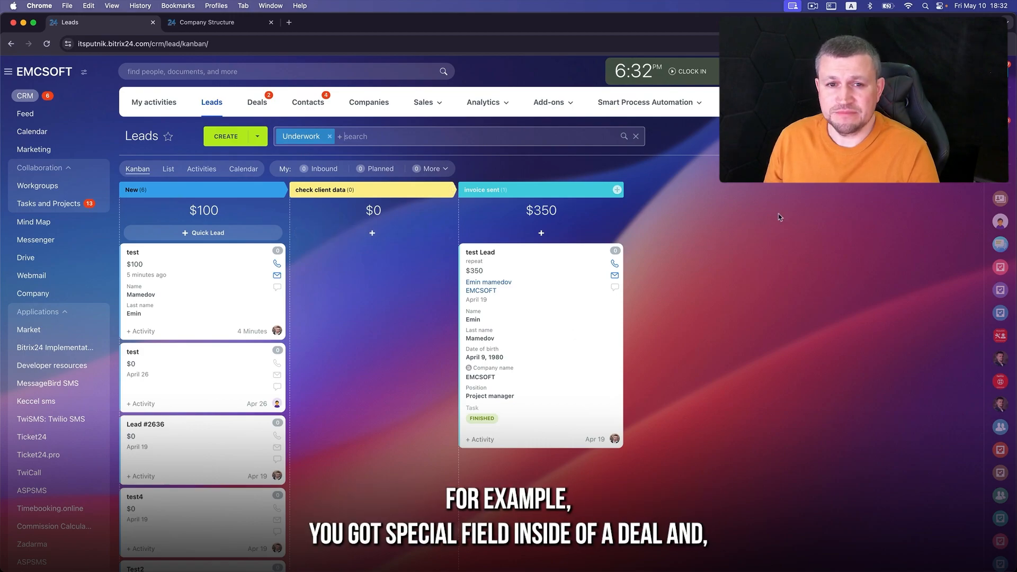
- In the test lead, create a new list-type custom field named 'Lead Region'
click(131, 253)
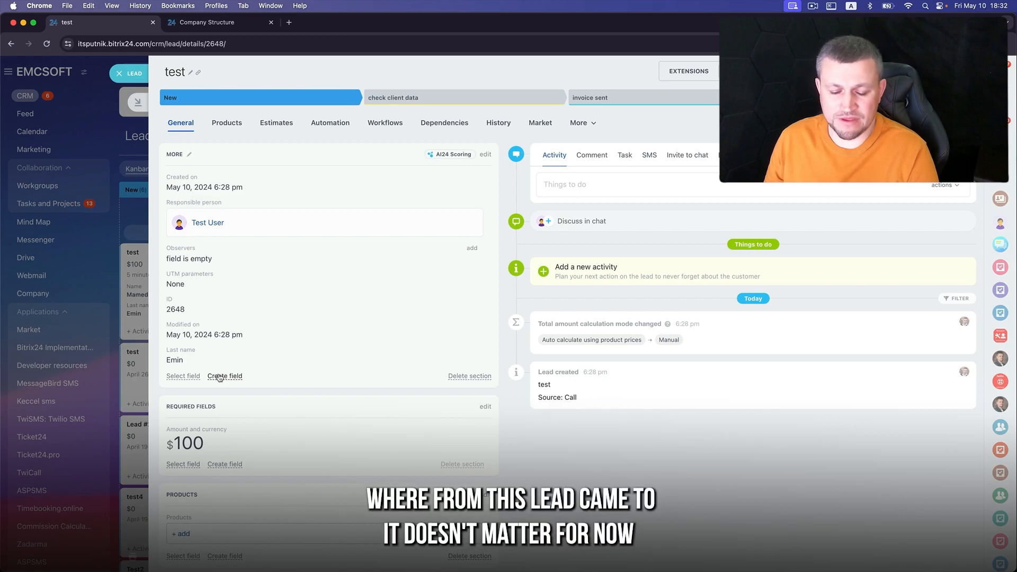
click(220, 377)
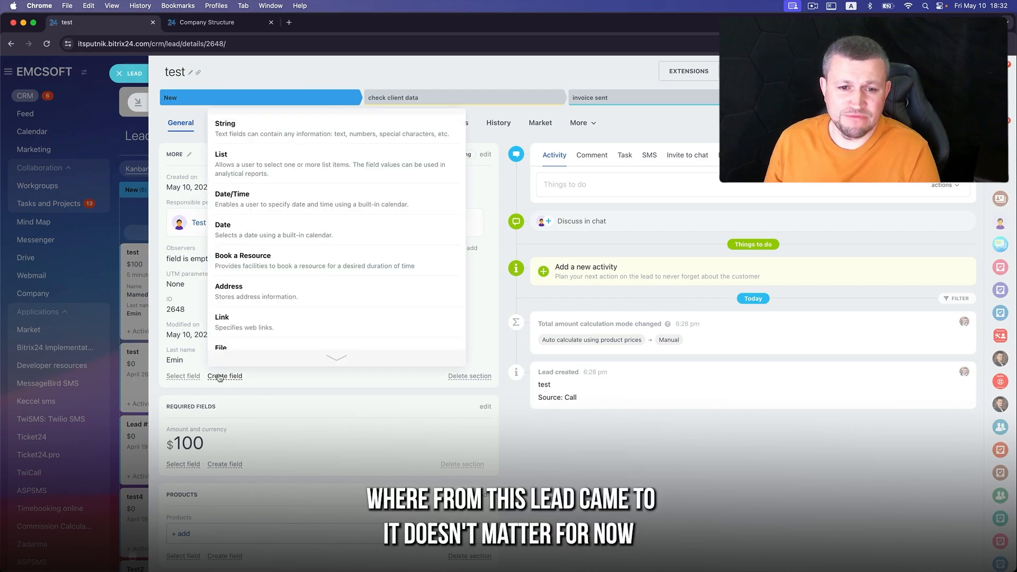
scroll(233, 164, down, 1)
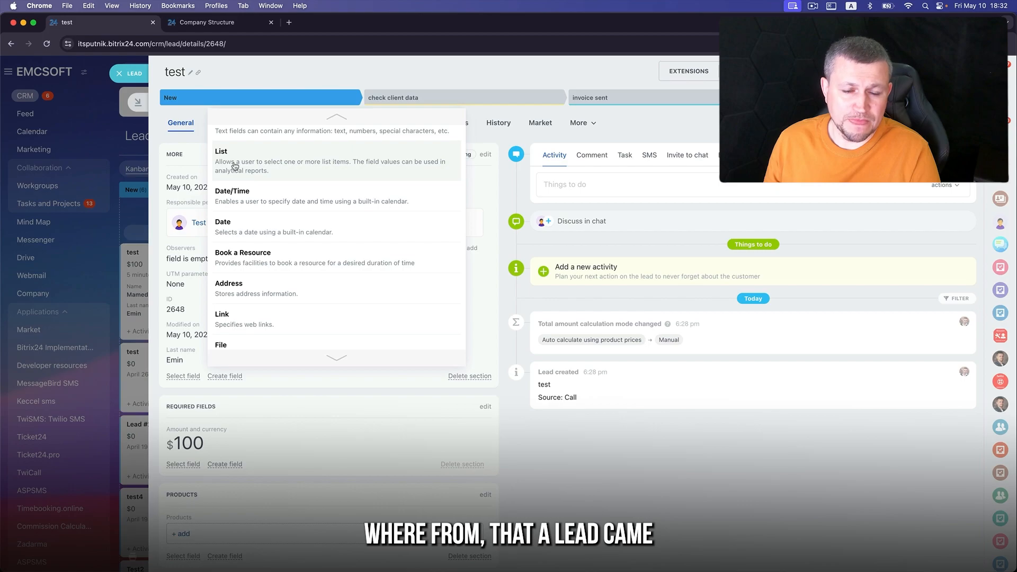
click(234, 166)
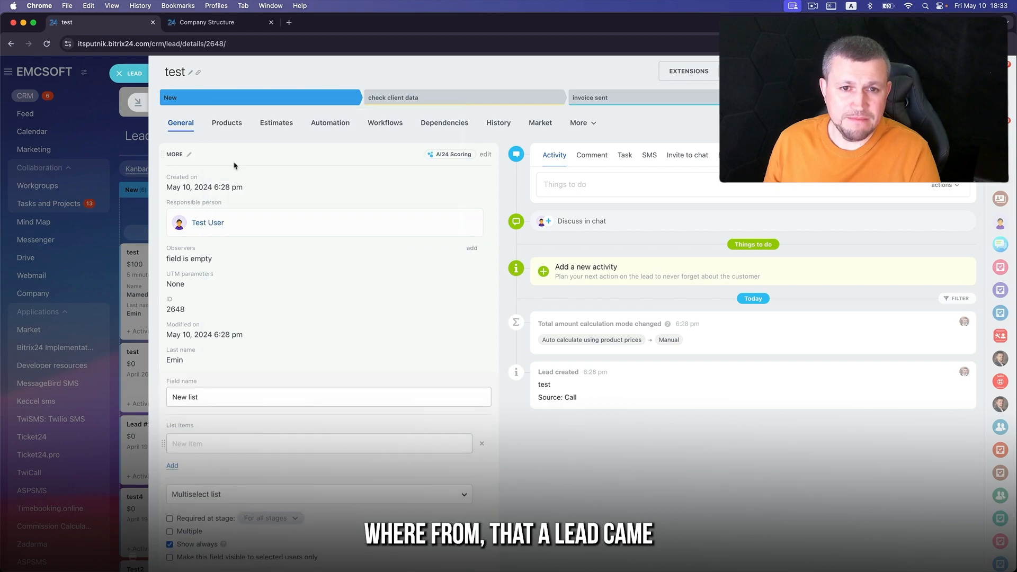
scroll(212, 371, down, 1)
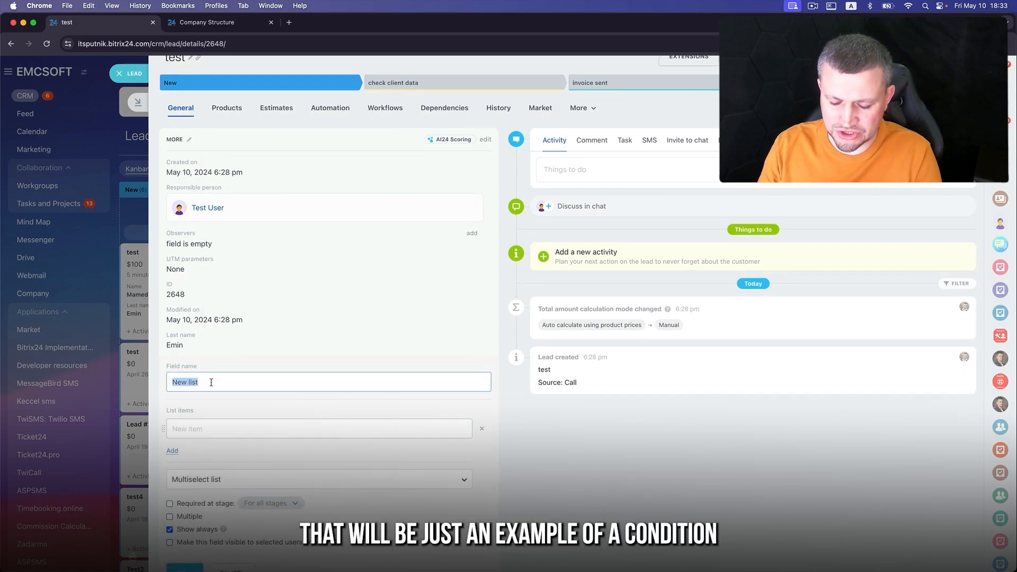
text(R)
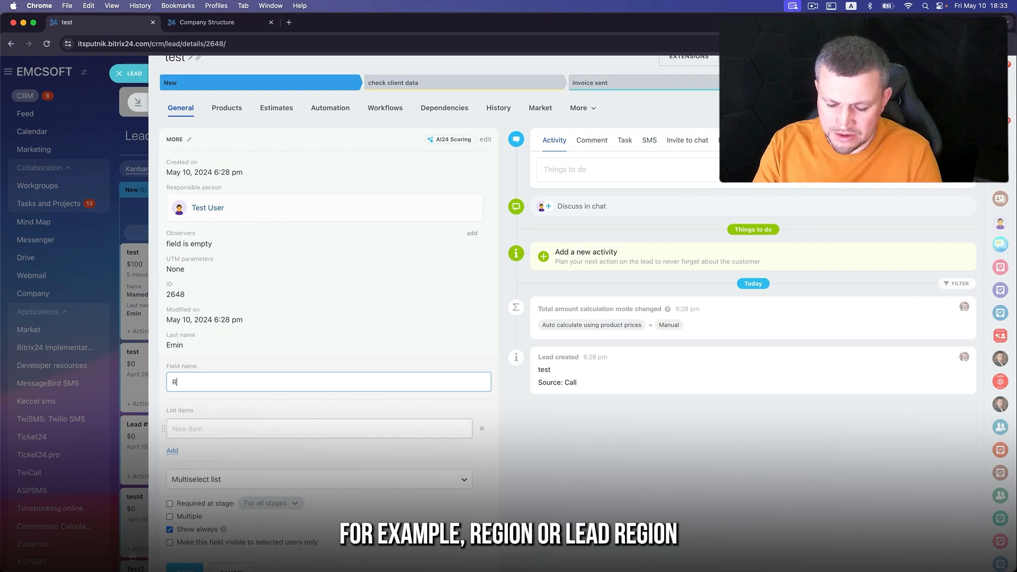
text(Lea)
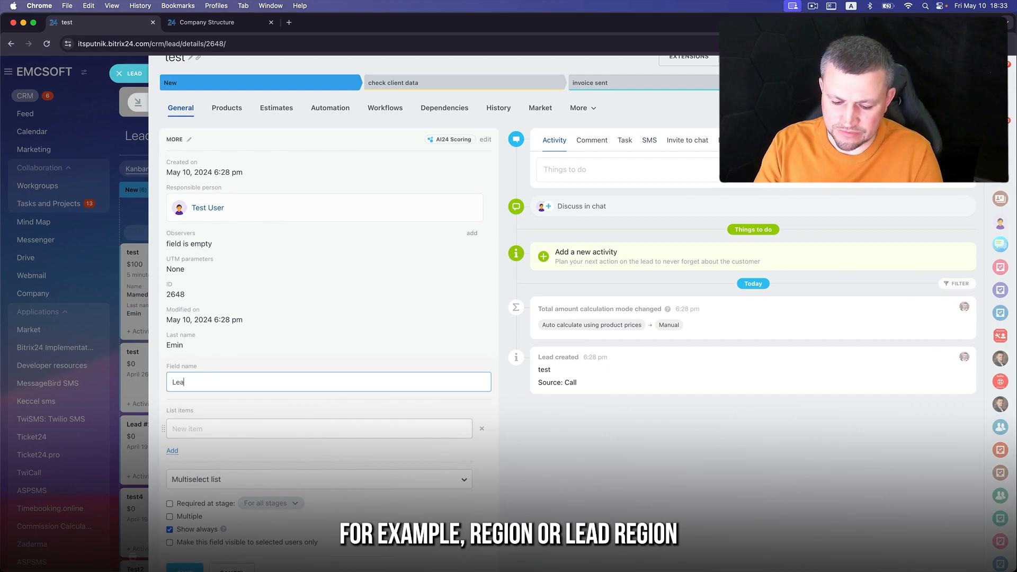
text(d Region)
- Add the list items US, Europe, South America and Brazile to the Lead Region field
click(195, 428)
text(US)
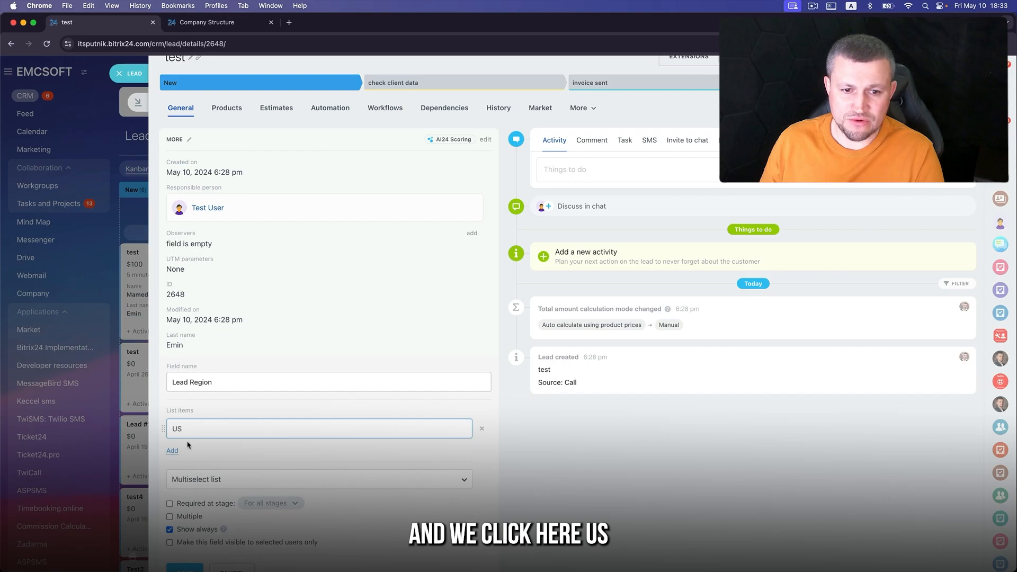
click(173, 450)
text(Europe)
key(Return)
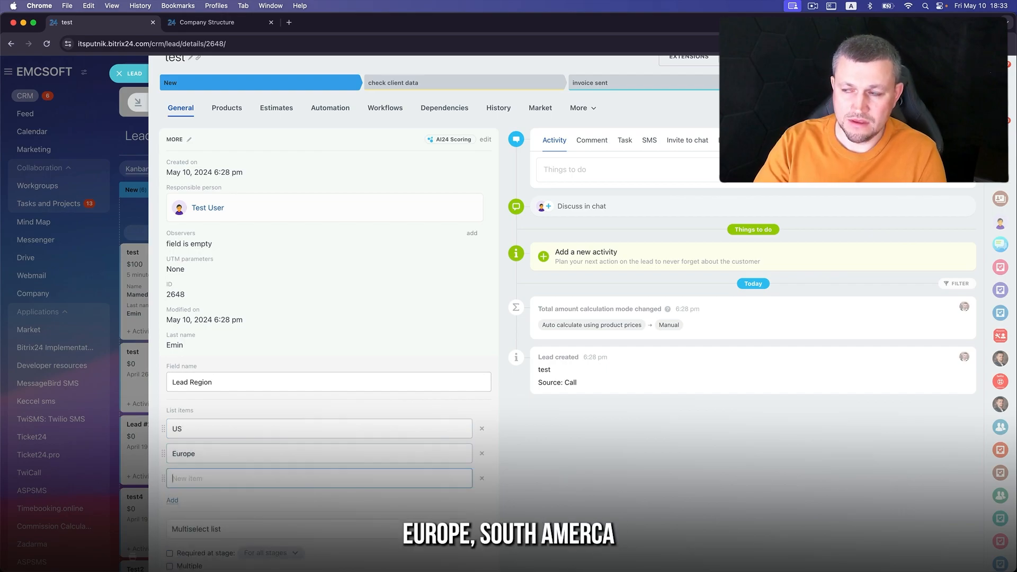
text(South America)
key(Return)
text(Brazile)
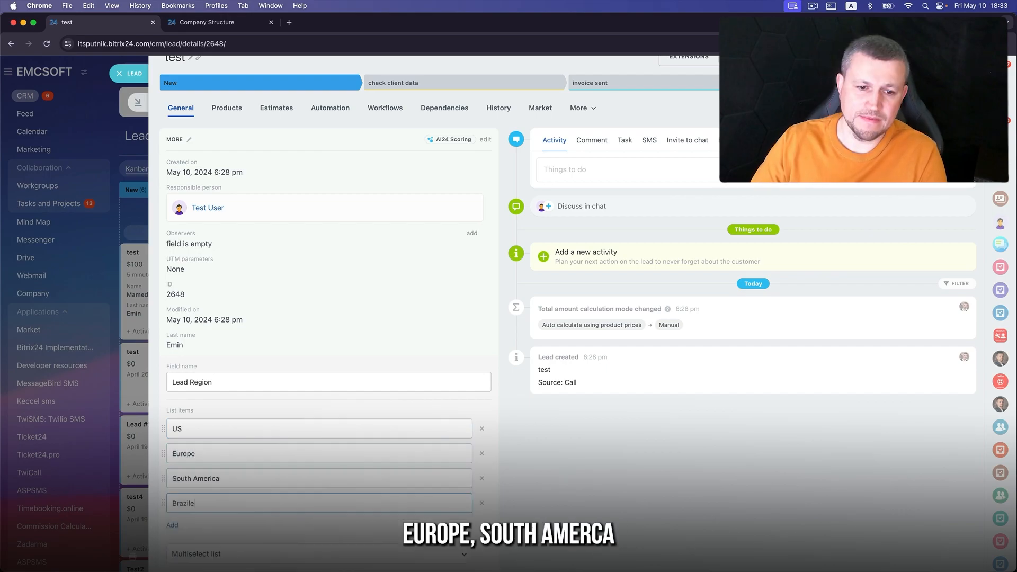
click(173, 526)
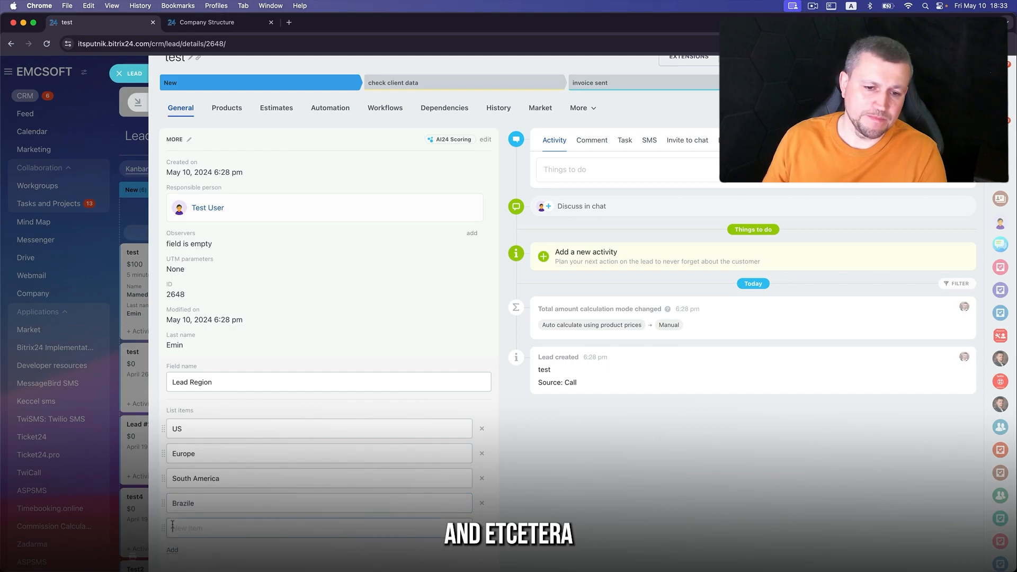
scroll(424, 464, down, 7)
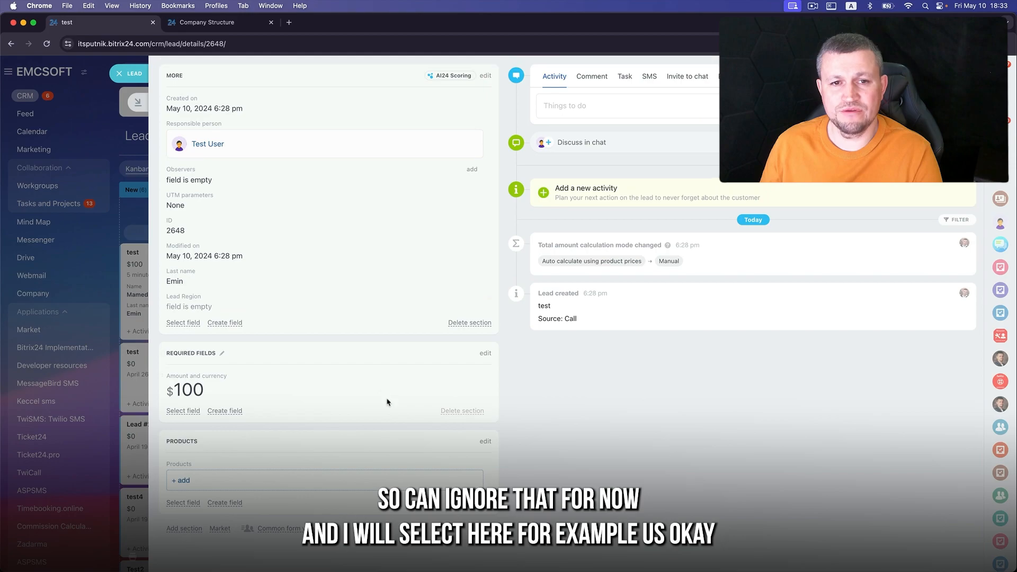
- Set the test lead's Lead Region to US and close the lead
scroll(387, 402, up, 3)
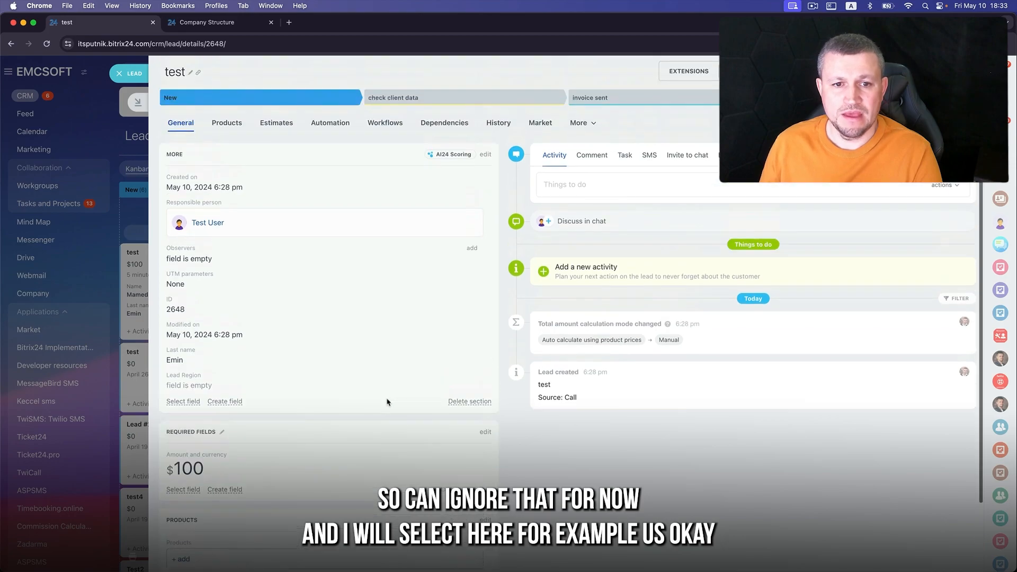
click(183, 384)
click(183, 390)
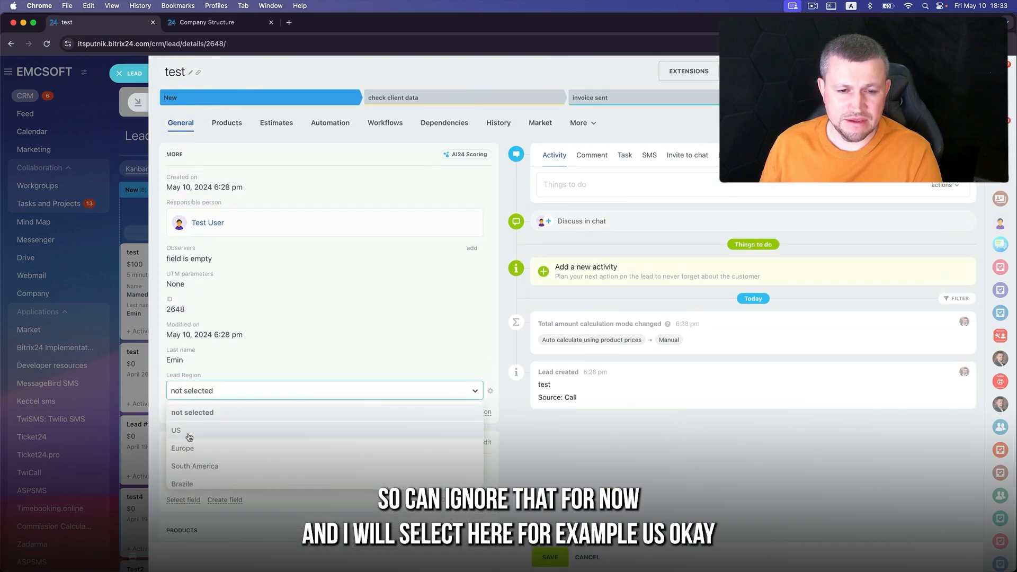
click(189, 426)
click(127, 73)
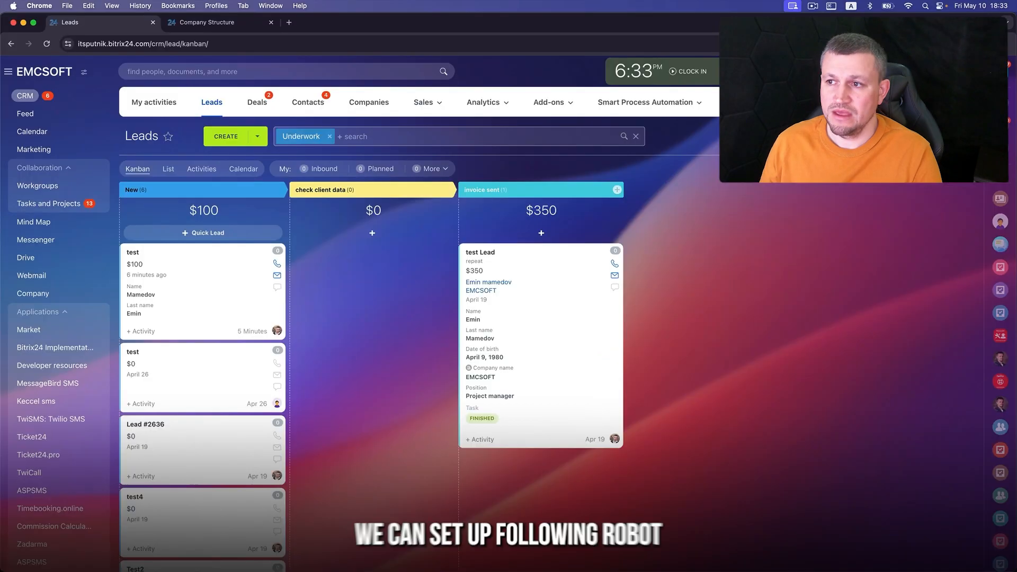
- In lead automation, delete the Change observers robot and the copied responsible-person robot
click(946, 169)
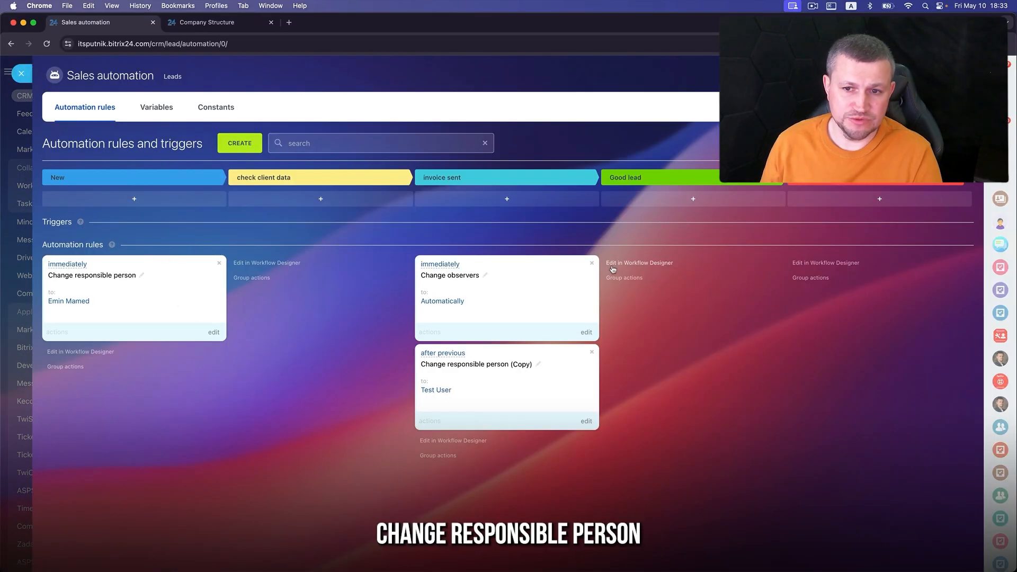
click(592, 262)
click(592, 263)
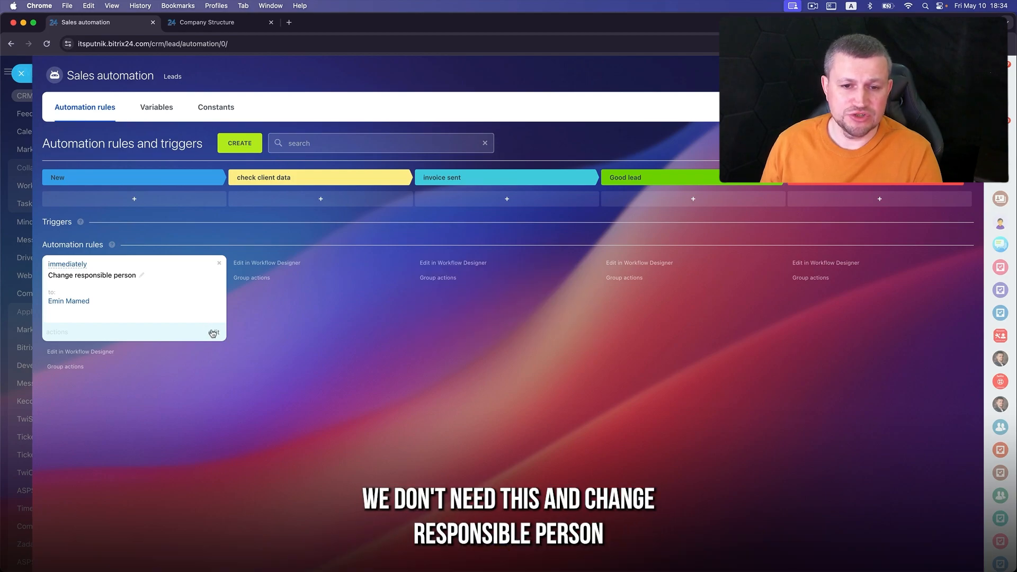
- Add a condition 'Lead Region equal to US' to the Change responsible person robot
click(213, 332)
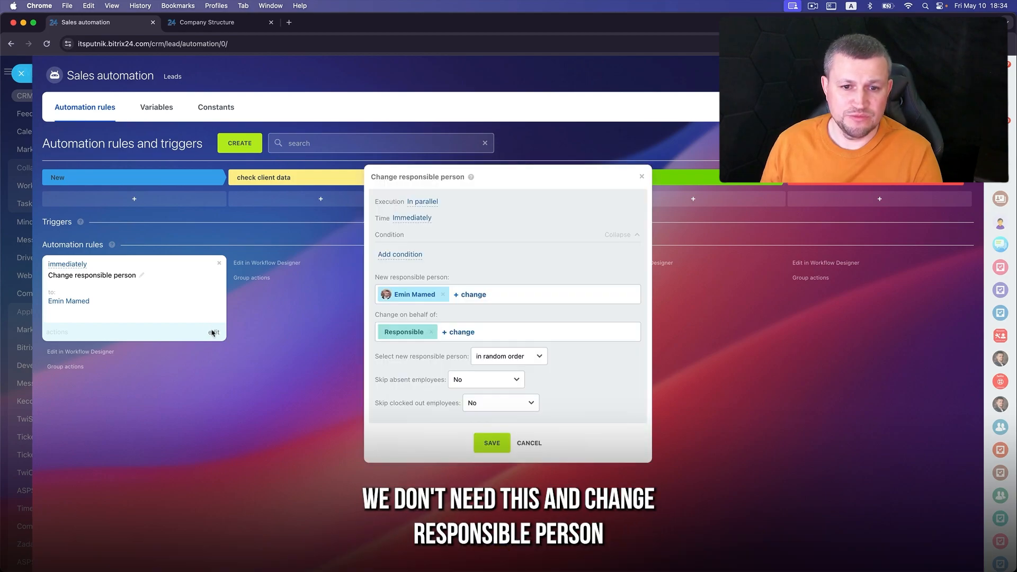
click(413, 256)
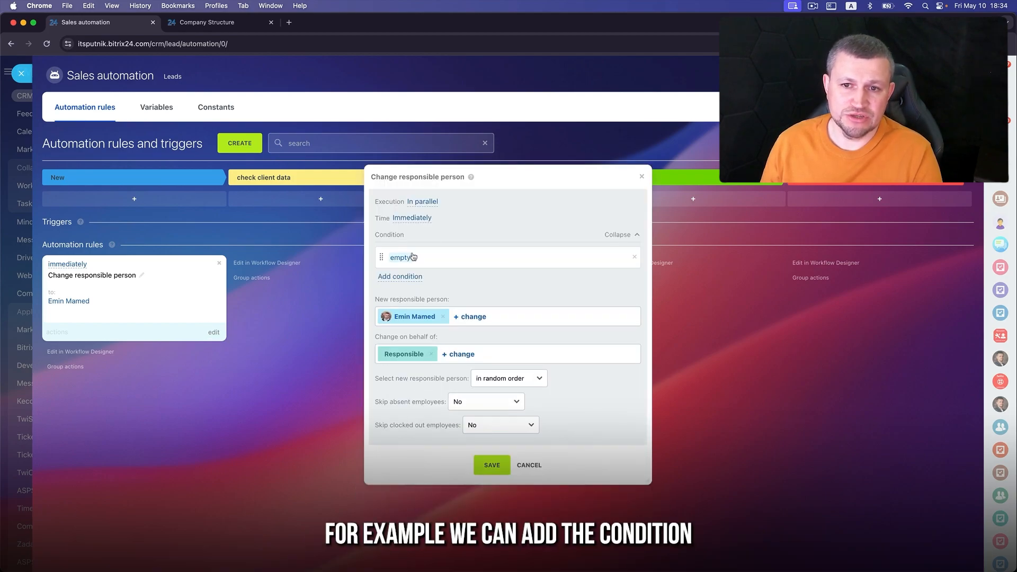
click(412, 258)
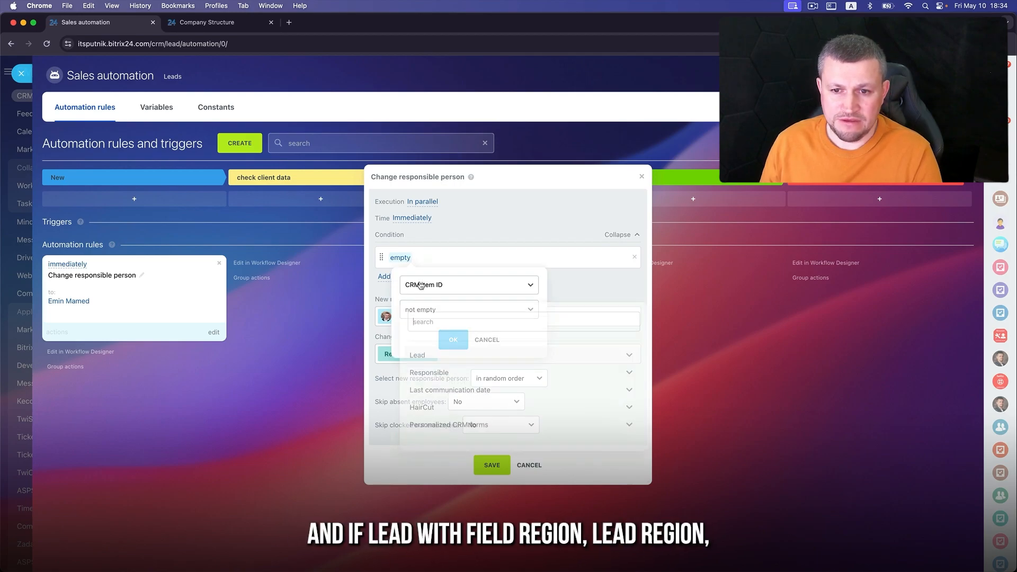
text(reg)
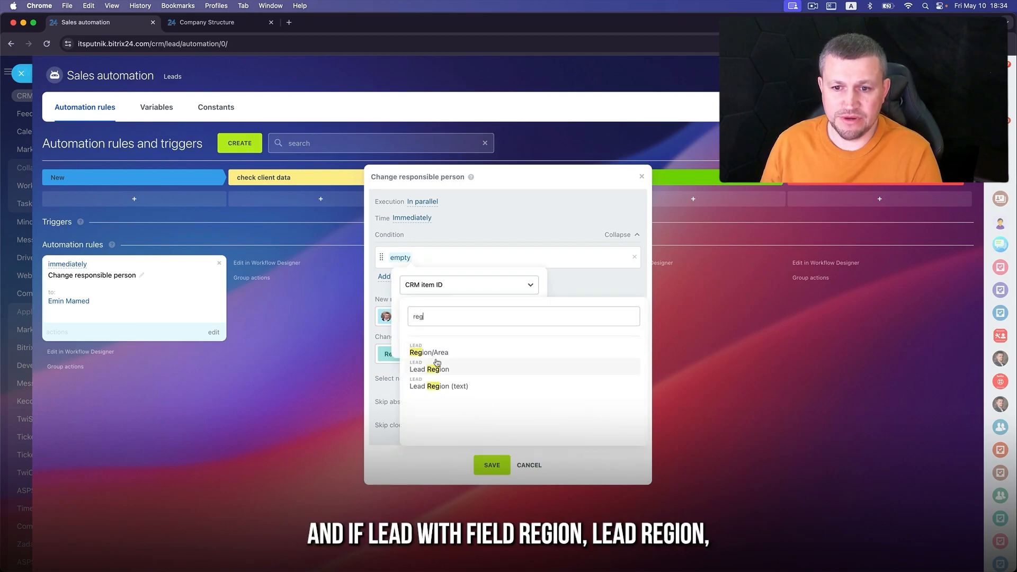
click(446, 370)
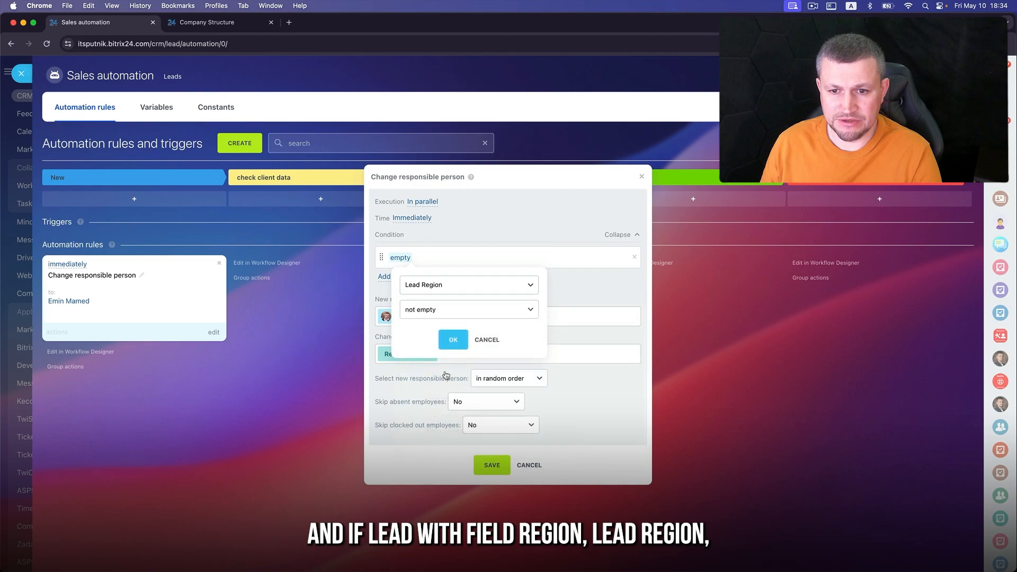
click(460, 312)
click(458, 332)
click(458, 336)
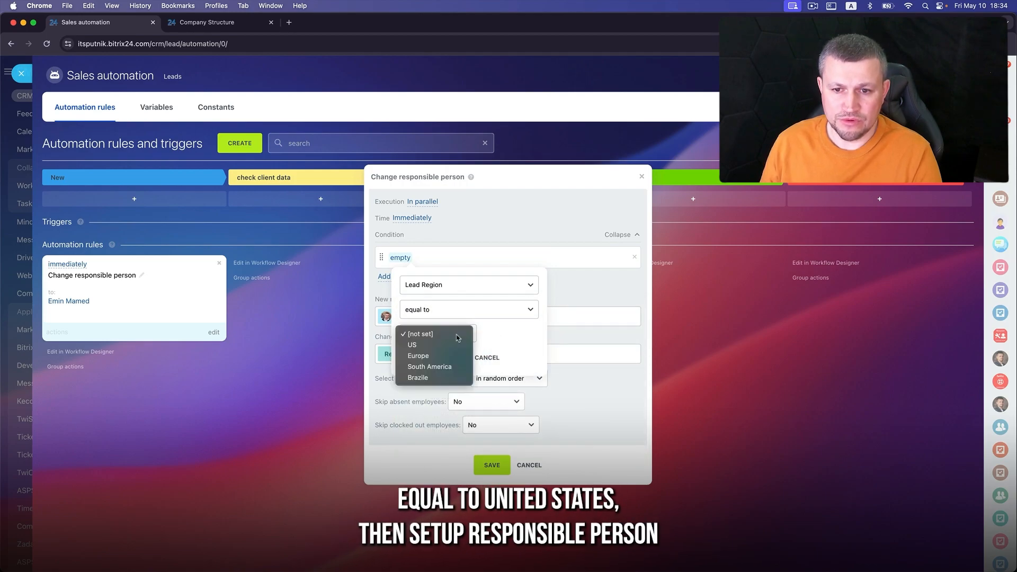
click(453, 344)
click(454, 357)
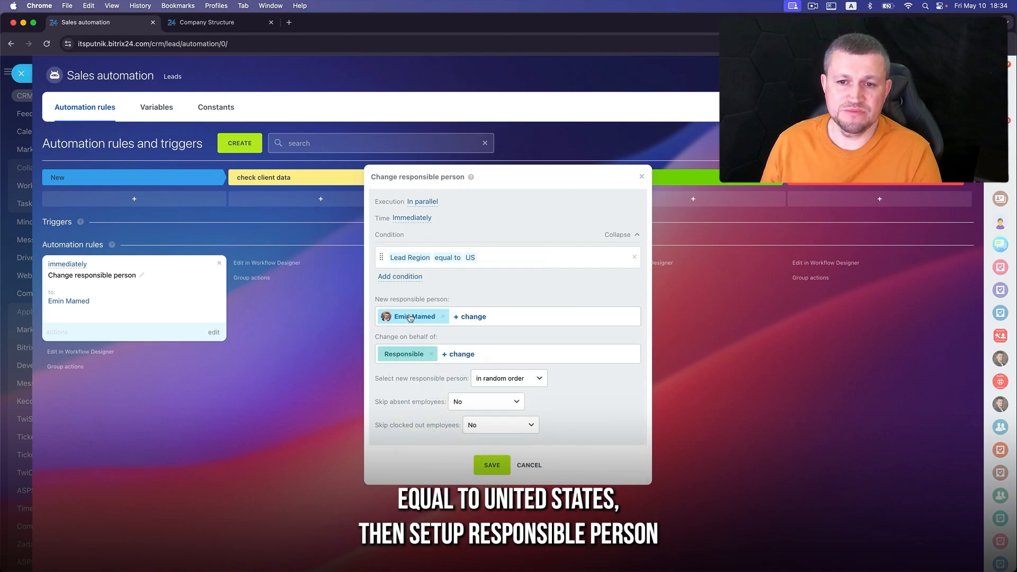
- Replace the robot's responsible person with a different employee and save it
click(443, 317)
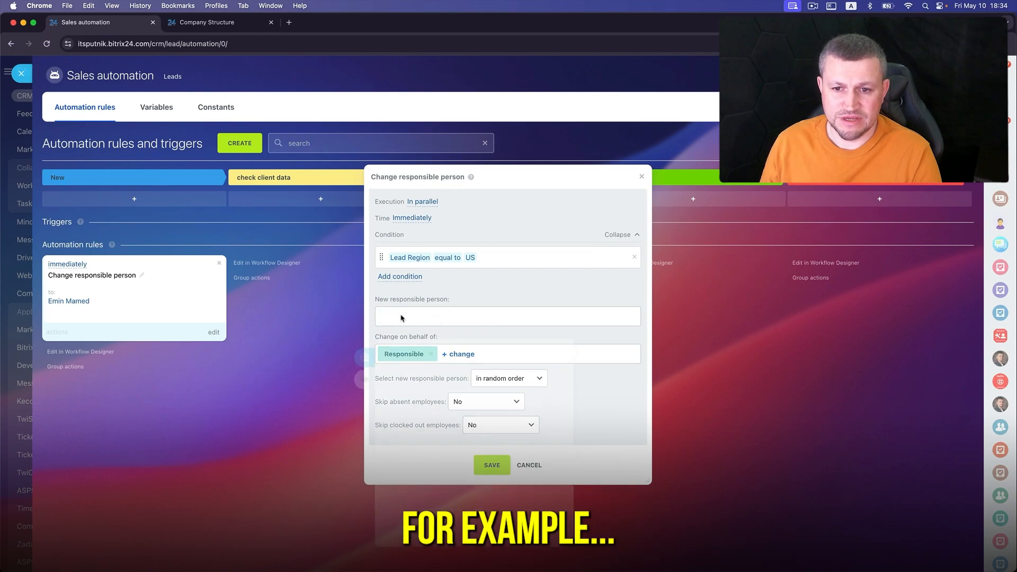
click(397, 316)
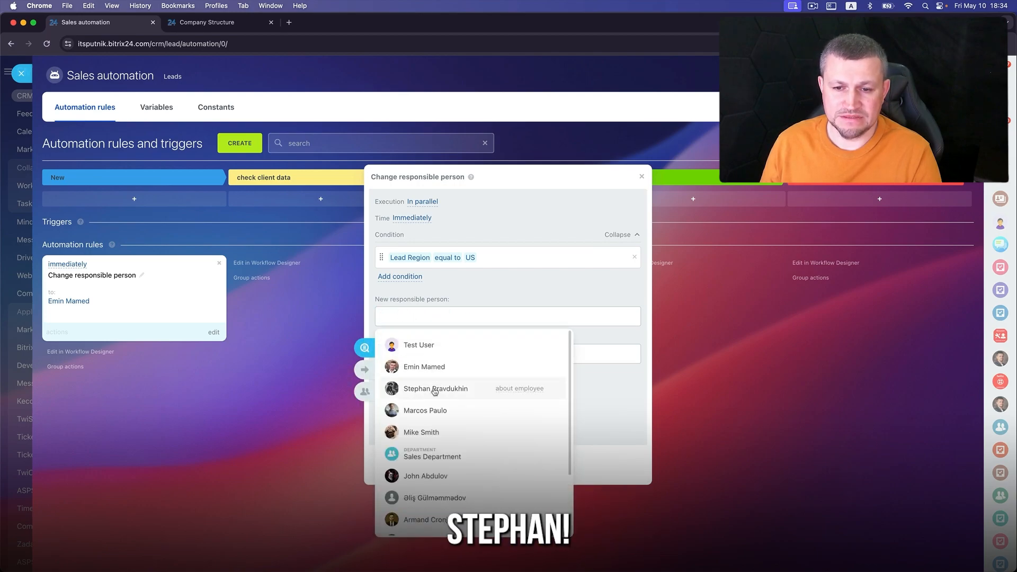
click(433, 390)
click(494, 298)
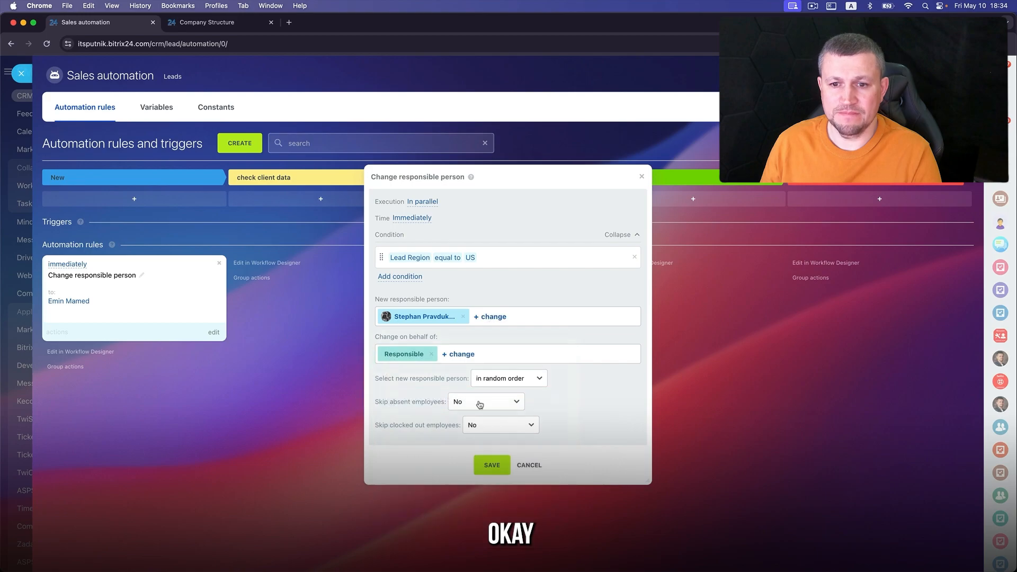
click(490, 466)
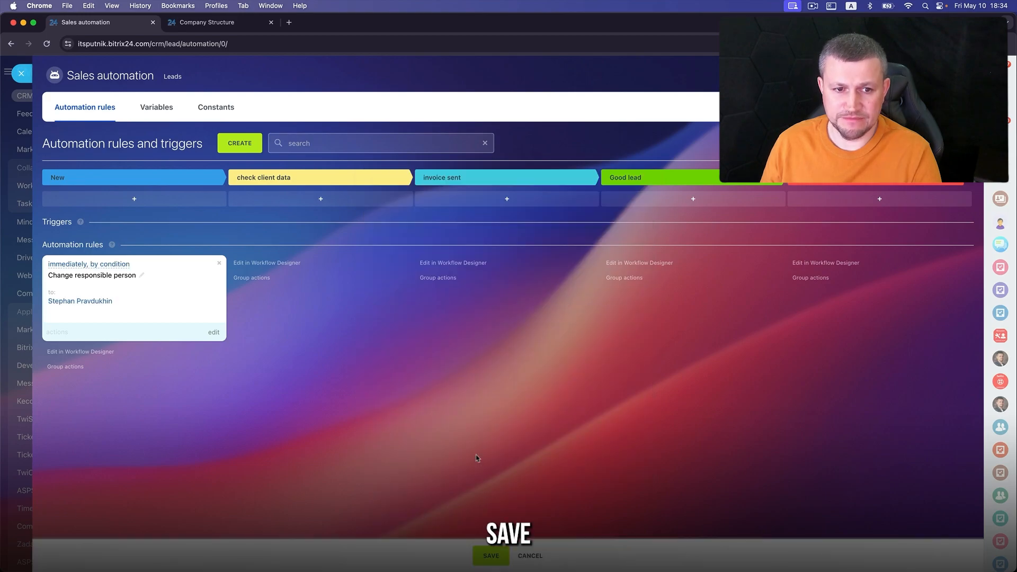
- Duplicate the US rule, change its condition to Europe, assign another employee, and save
click(61, 331)
click(62, 358)
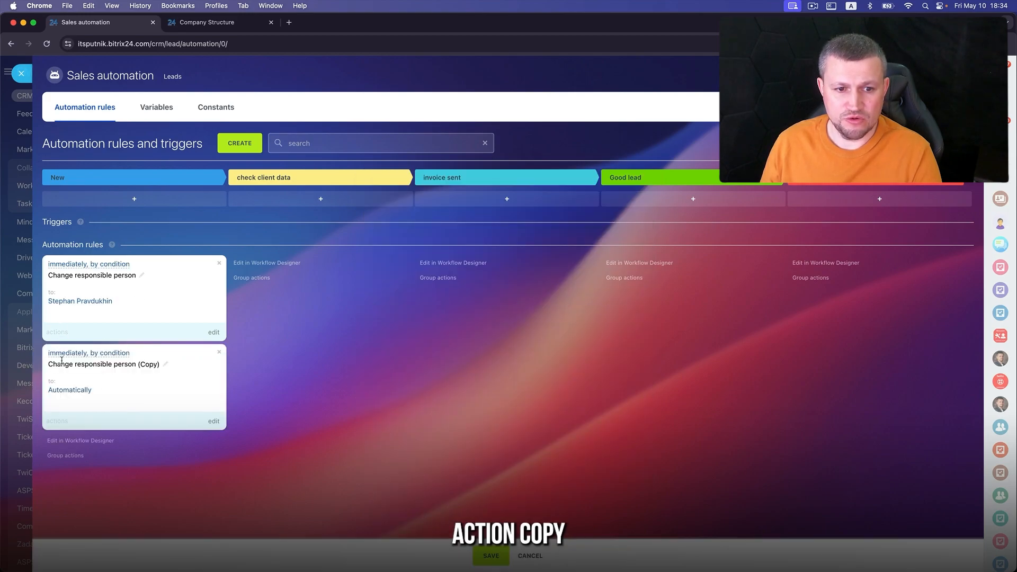
click(214, 421)
click(435, 248)
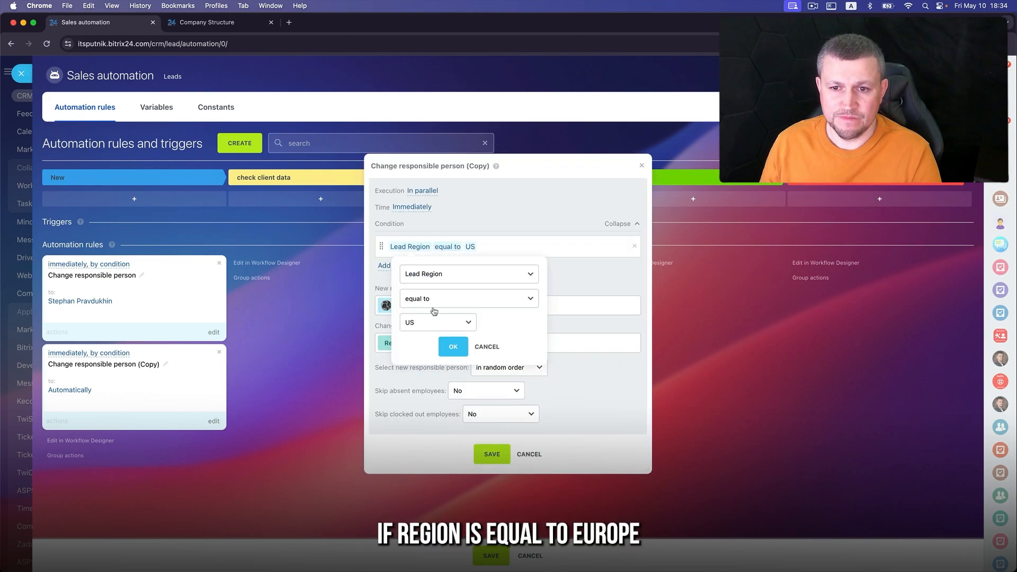
click(436, 325)
click(434, 340)
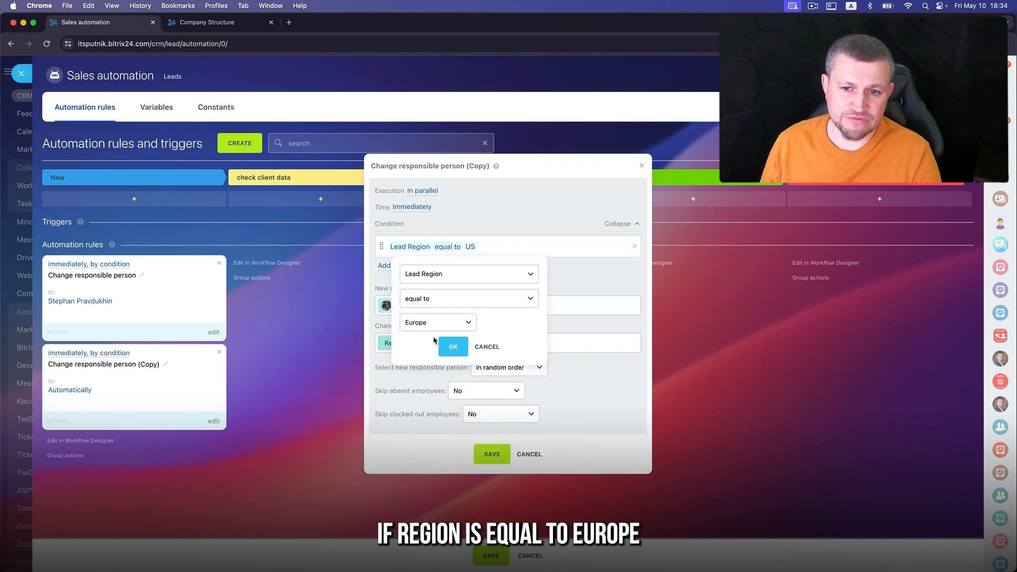
click(452, 345)
click(463, 307)
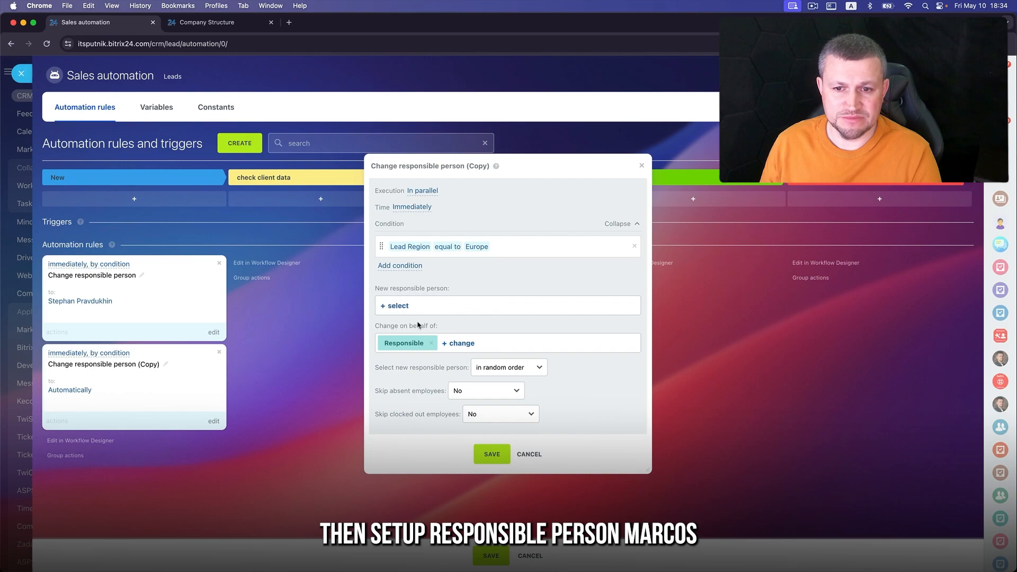
click(400, 308)
click(423, 399)
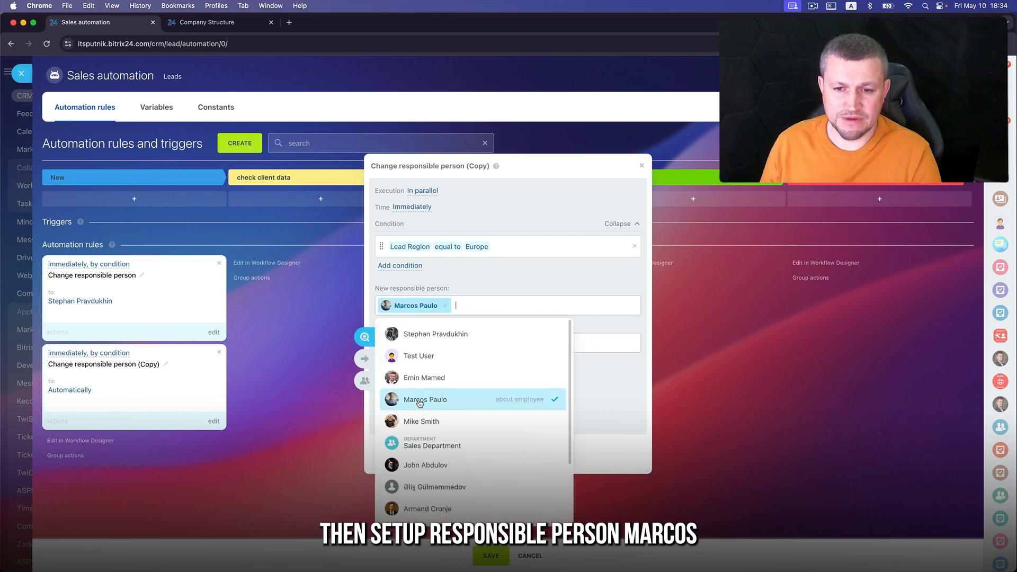
click(541, 277)
click(491, 454)
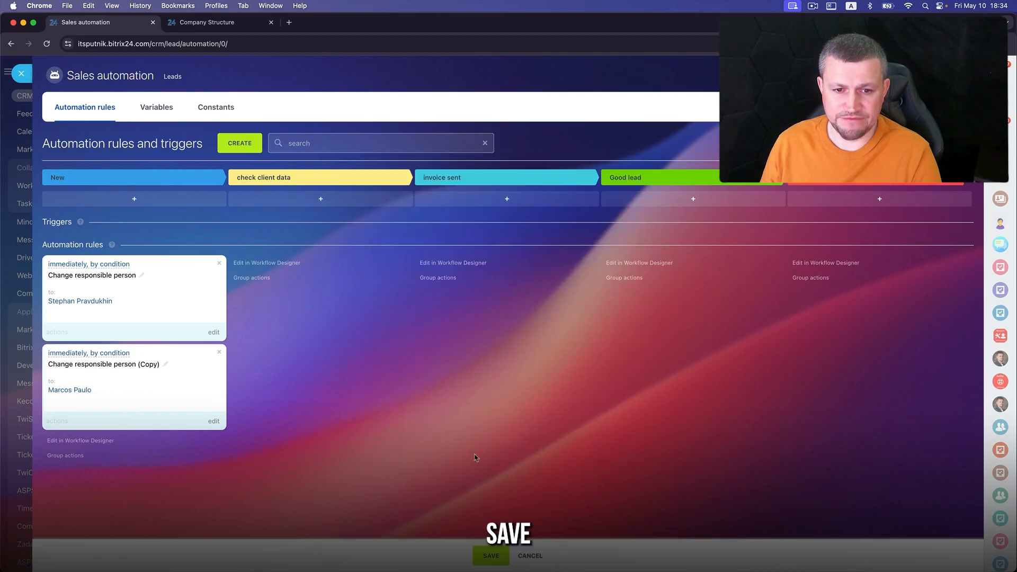
- Duplicate the Europe rule, set its region to South America, and save all automation rules
click(59, 420)
click(61, 449)
click(214, 510)
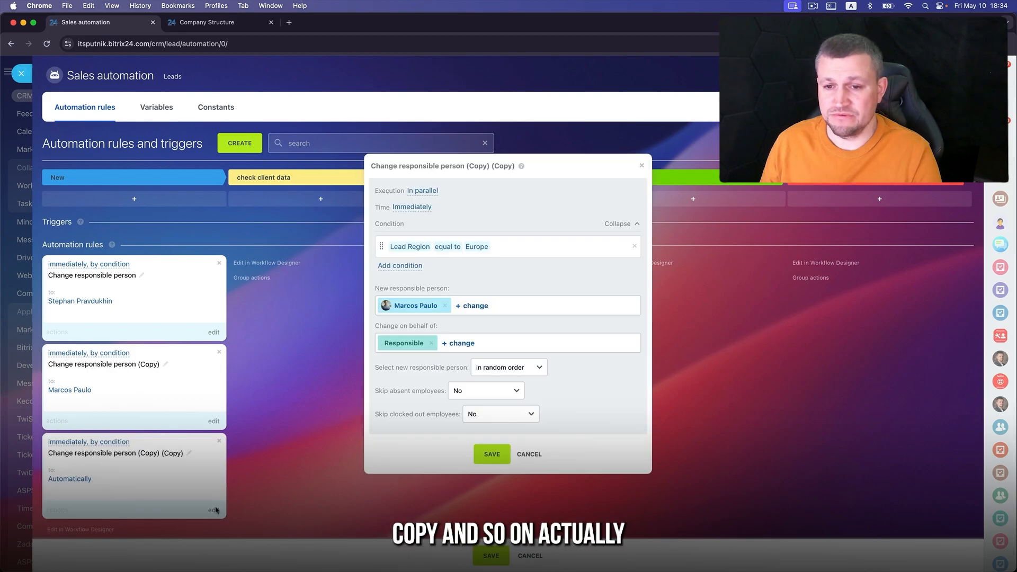
click(450, 253)
click(450, 322)
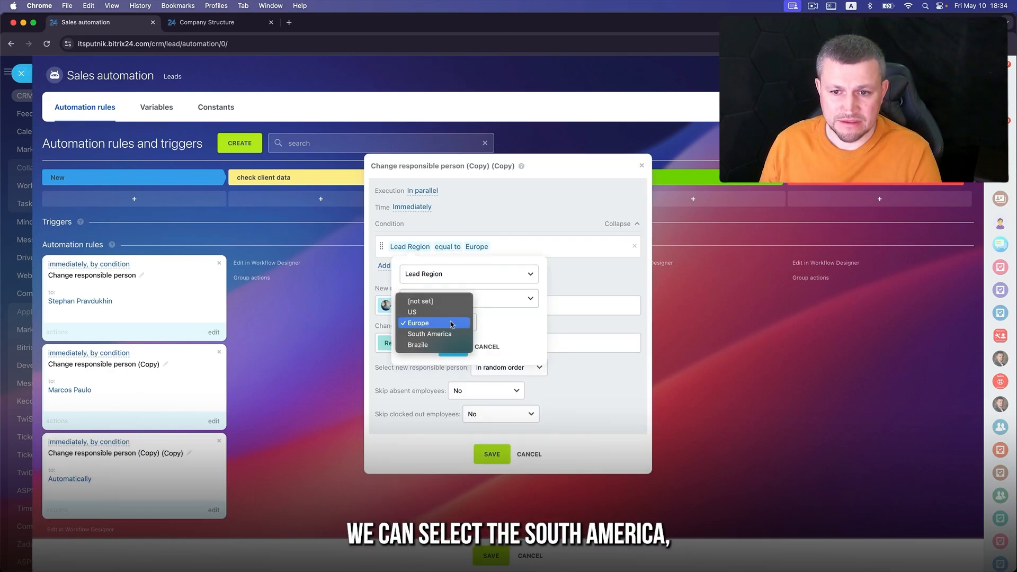
click(455, 337)
click(453, 346)
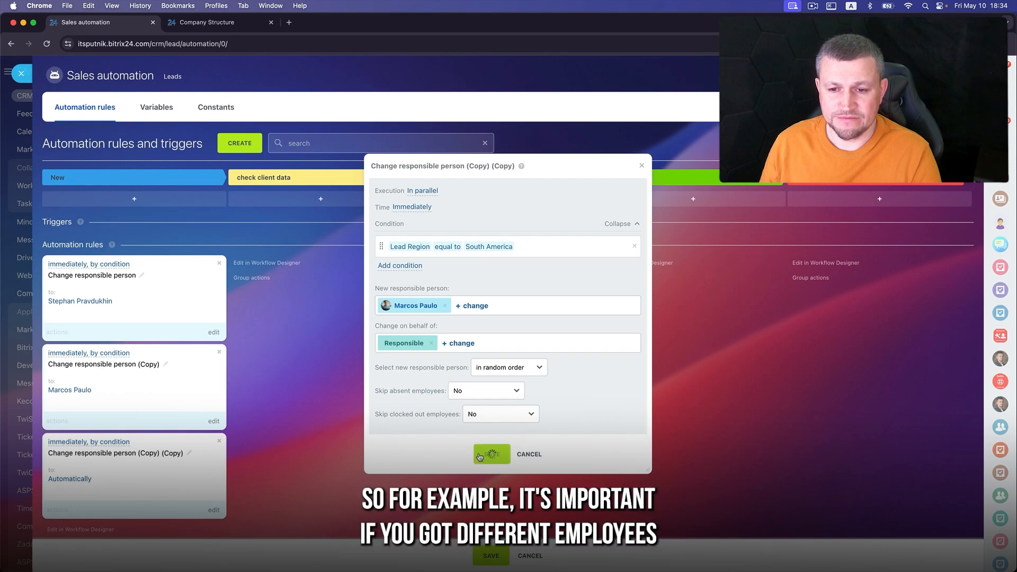
click(491, 454)
click(491, 556)
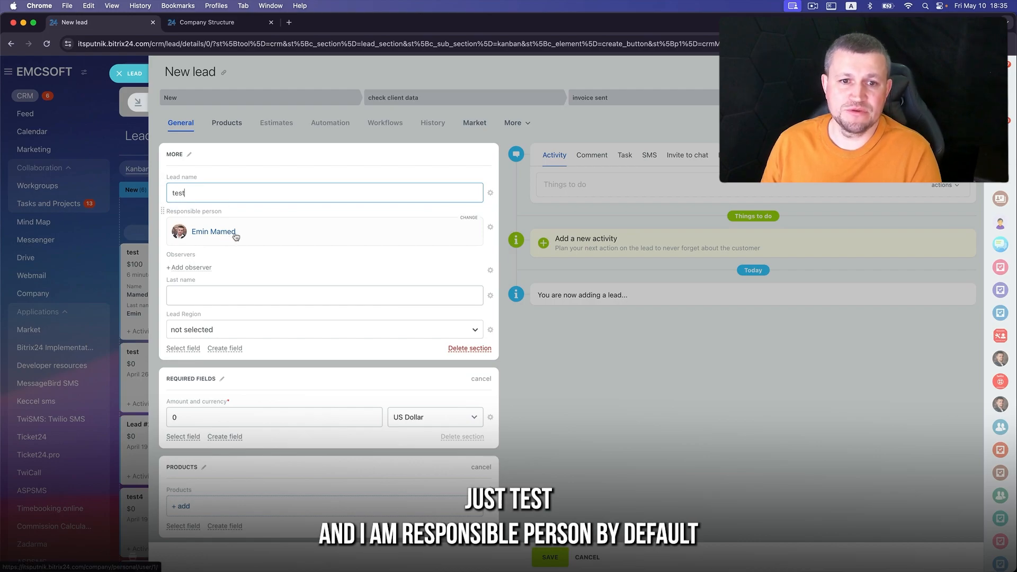
- Save the new test lead with Amount 111 and close it
click(550, 556)
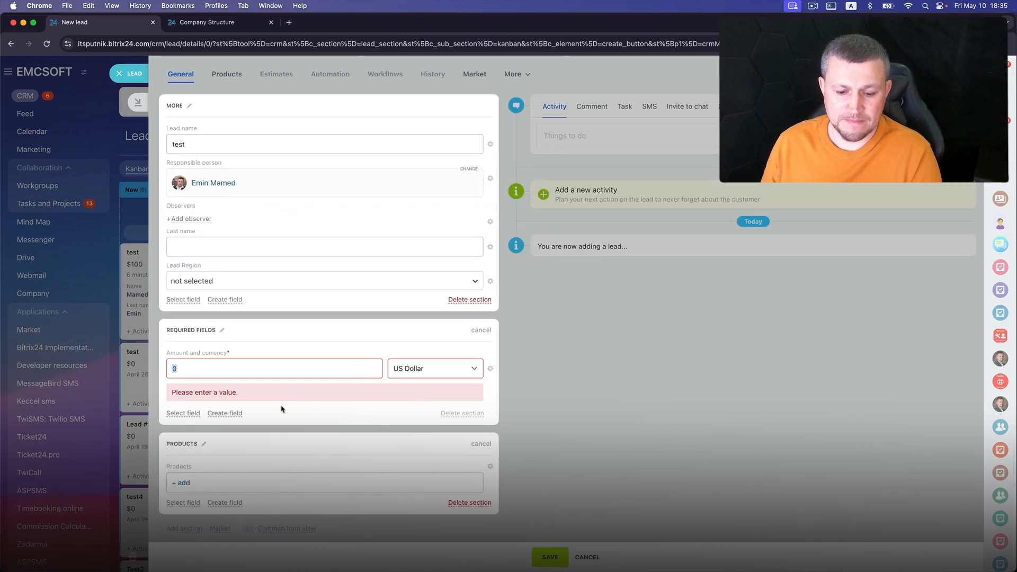
text(111)
click(551, 557)
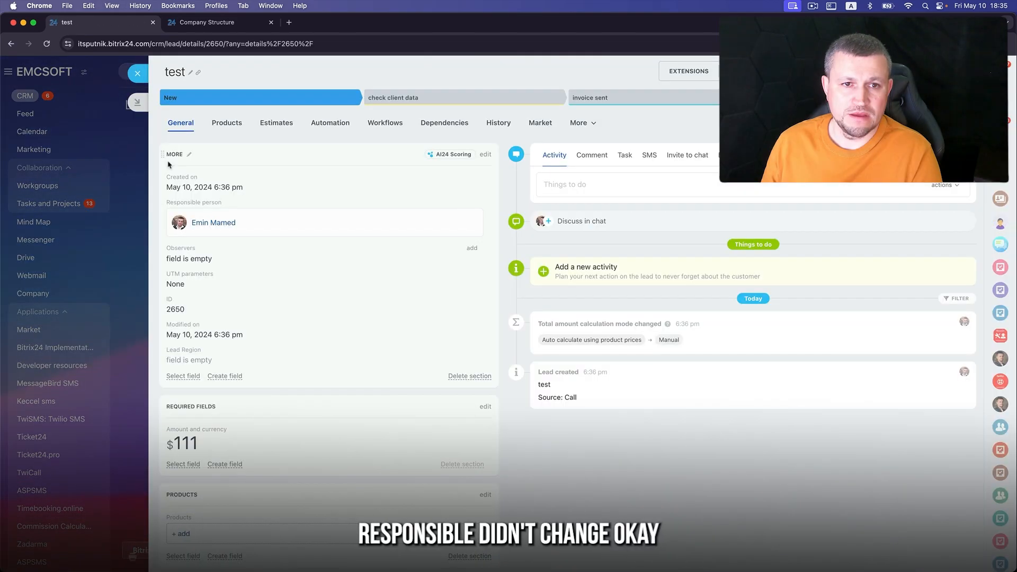
click(137, 73)
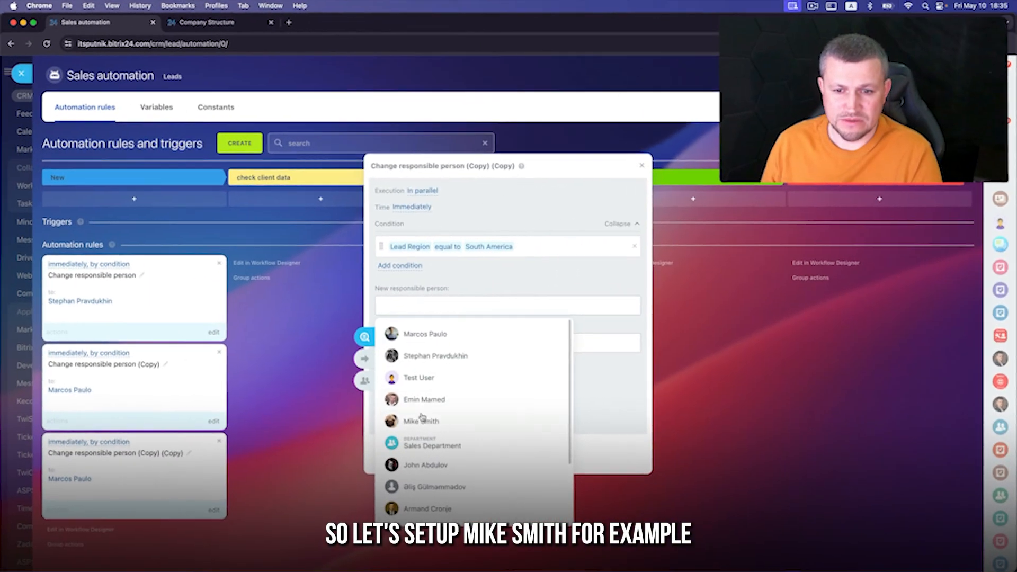
- Assign a different employee to the South America rule and close the automation settings
click(423, 421)
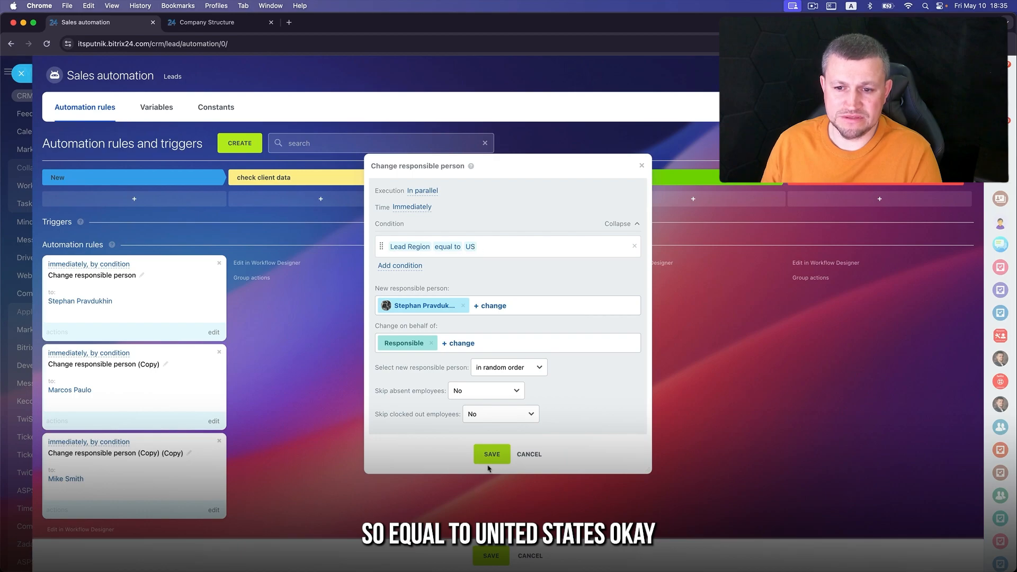
click(490, 456)
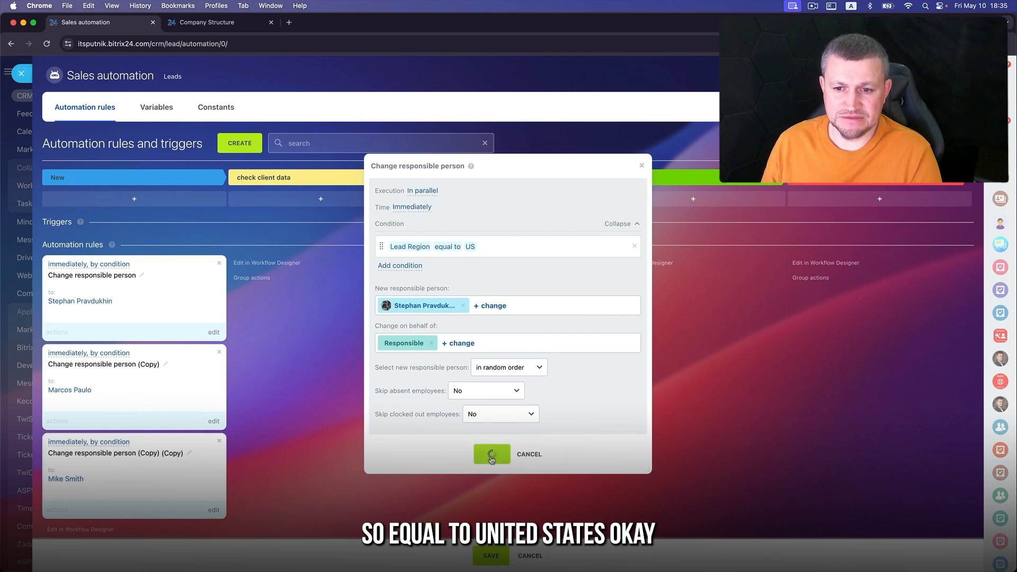
click(21, 74)
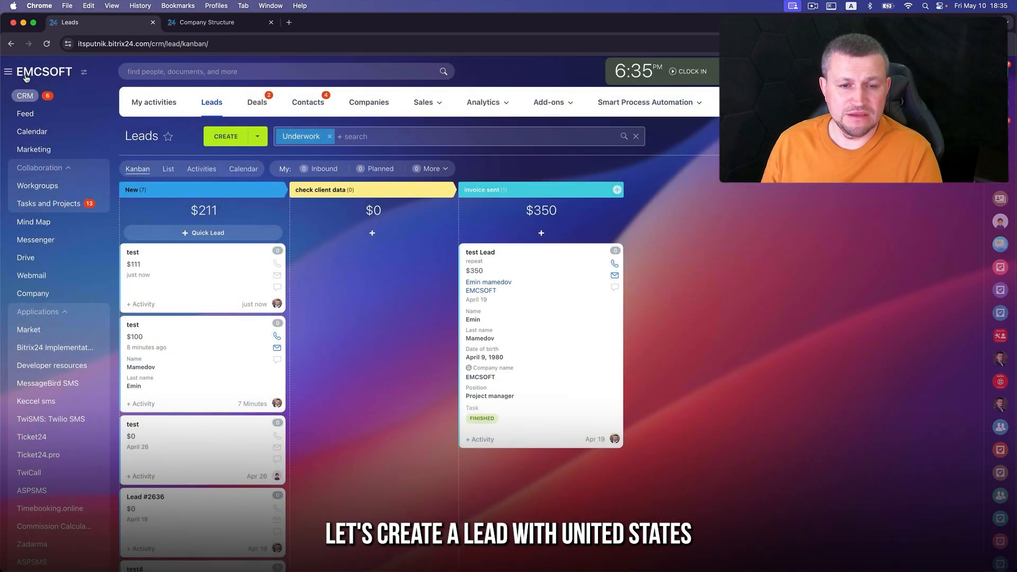
- Create lead test11 with Lead Region US and Amount 110, and save it
click(214, 138)
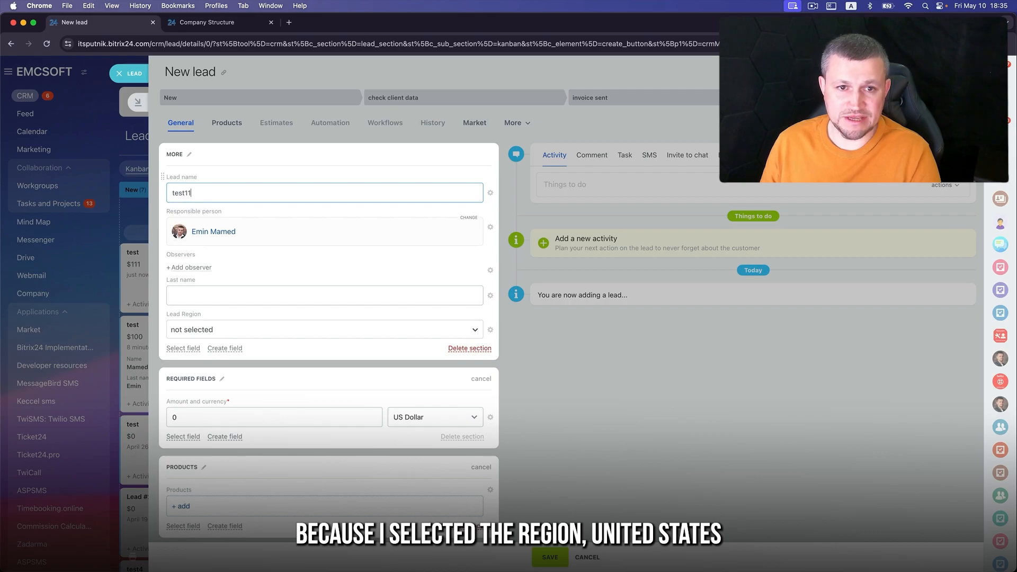
click(194, 329)
click(192, 367)
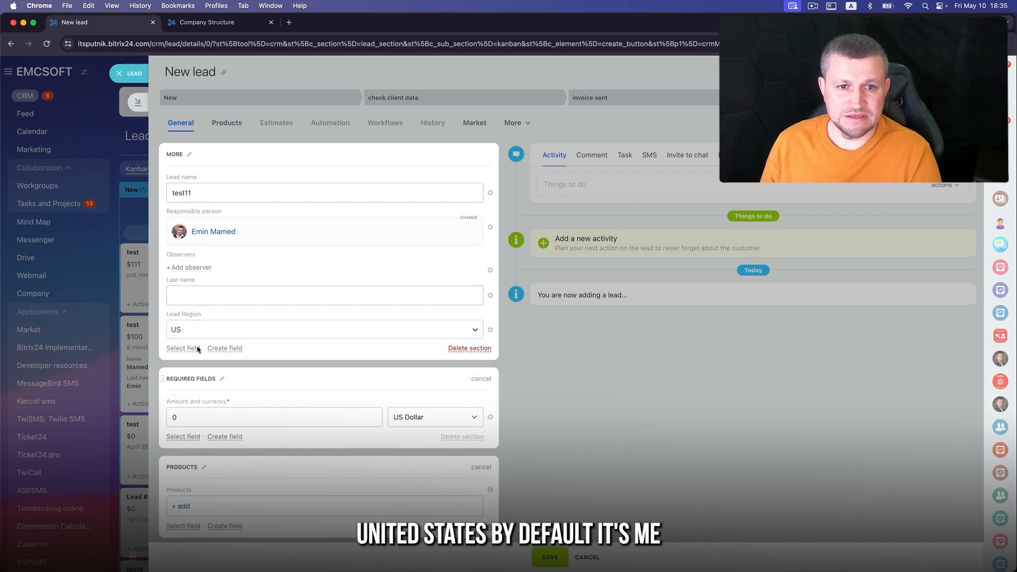
click(178, 417)
text(110)
click(551, 557)
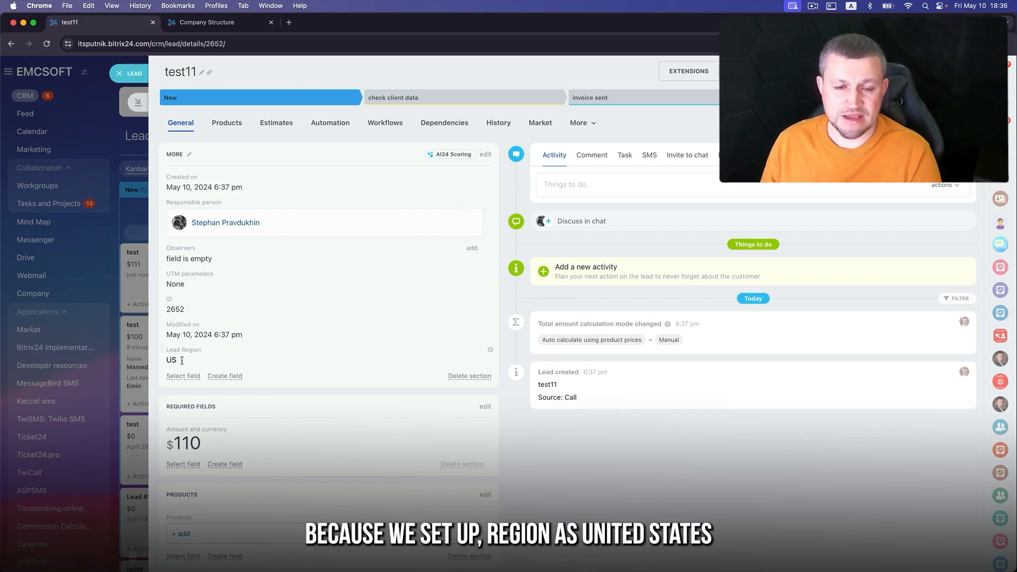
- Start a new lead with Lead Region set to Europe and attempt to save it
click(129, 74)
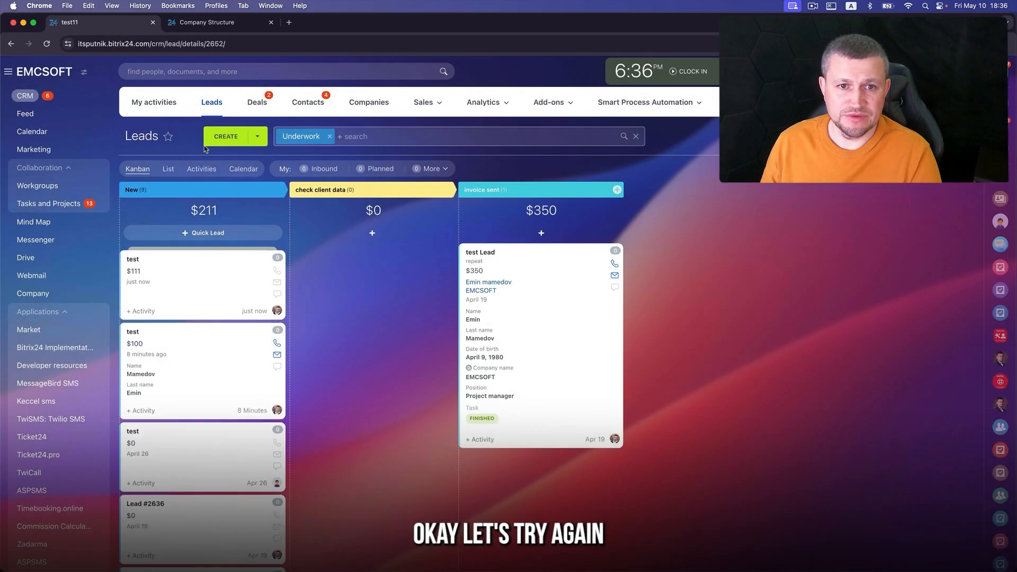
click(227, 134)
click(193, 329)
click(193, 391)
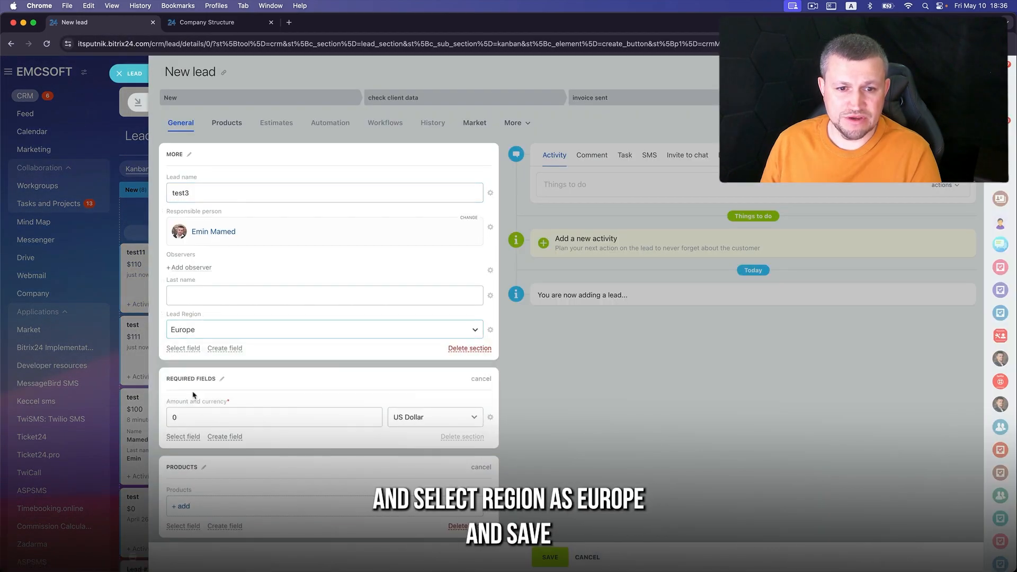
click(539, 553)
- Make the Amount field no longer required at every stage, then save the Europe lead
click(490, 369)
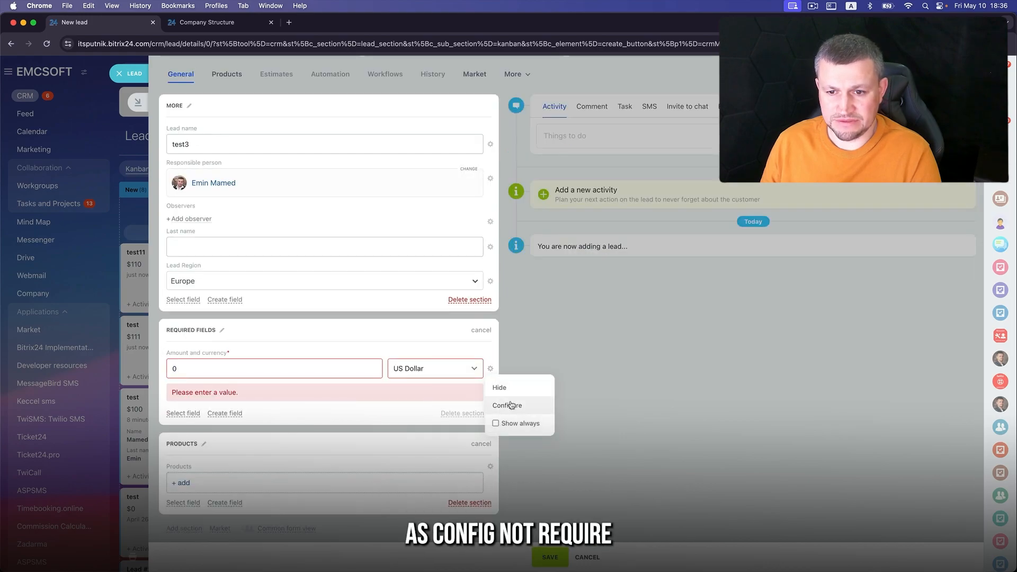
click(510, 405)
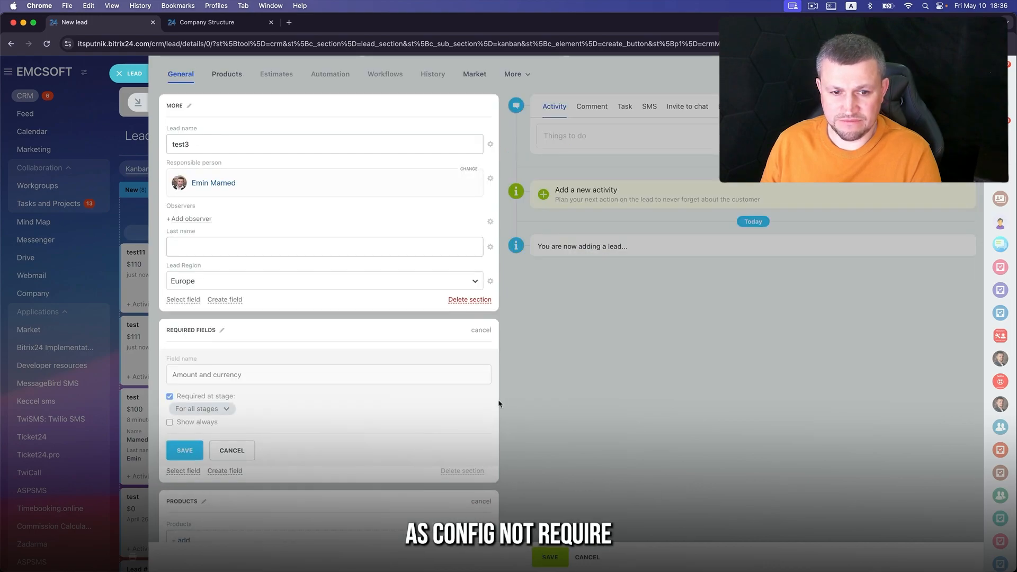
click(169, 396)
click(184, 450)
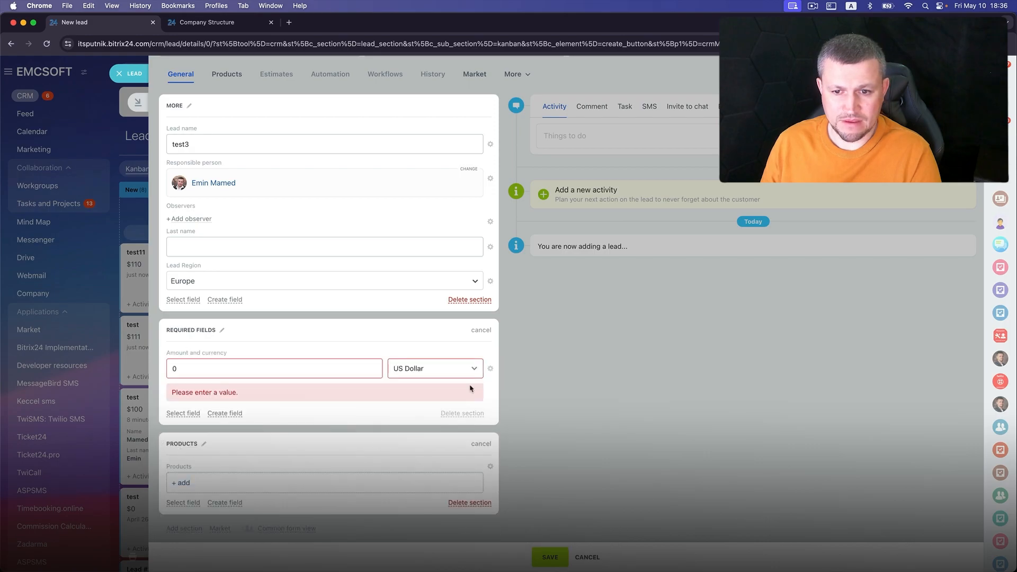
click(545, 557)
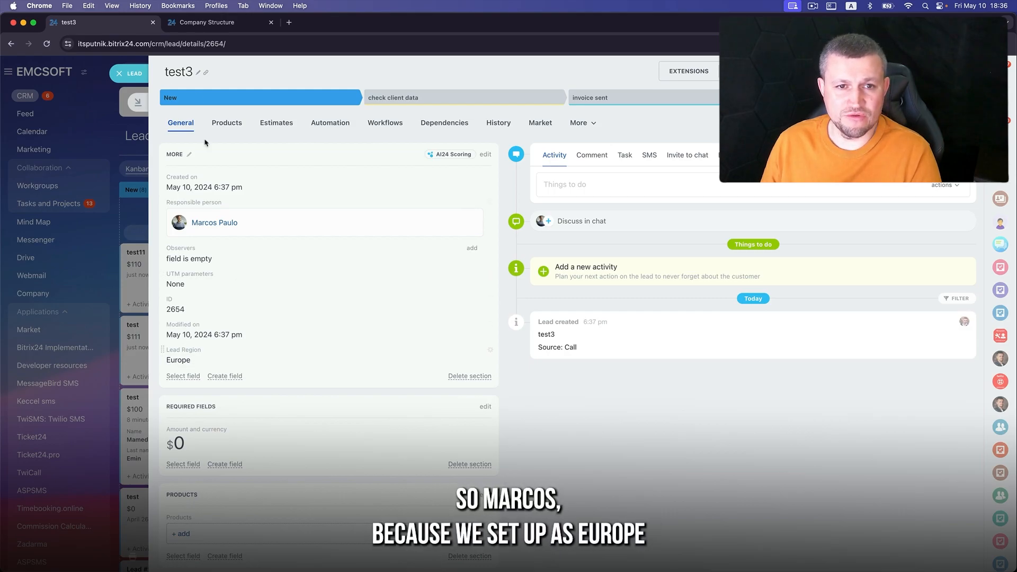
- Start another lead named test3 with Lead Region set to South America
click(130, 75)
click(229, 136)
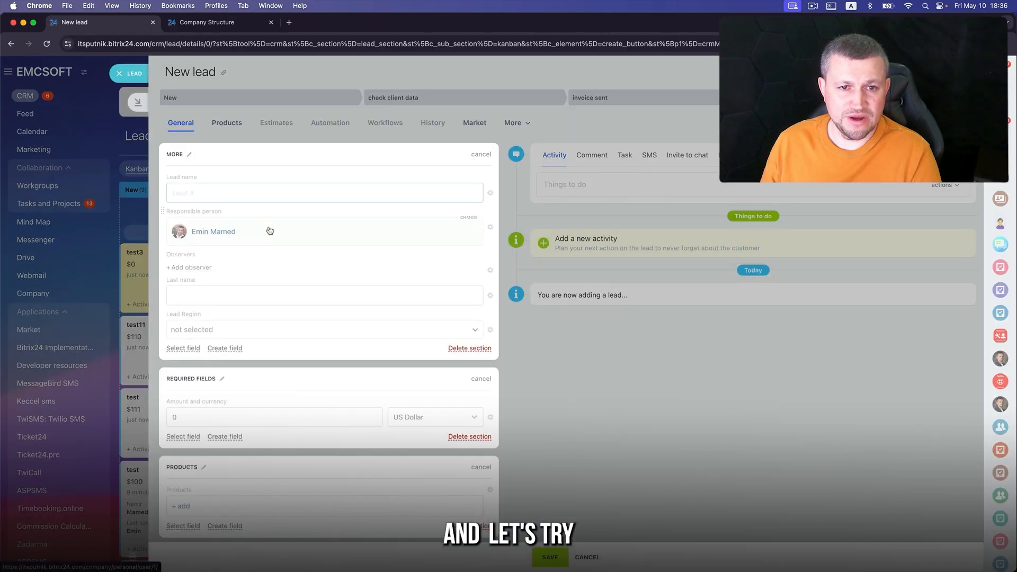
text(test3)
click(205, 324)
click(209, 404)
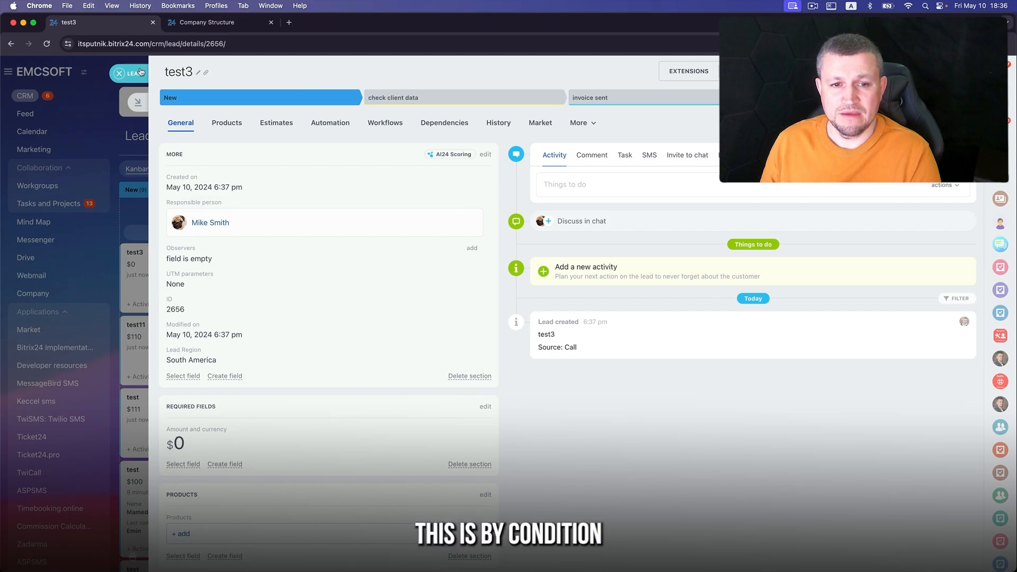
- Move the test3 lead to check client data with VAT ID 11, then delete the second automation rule
click(139, 72)
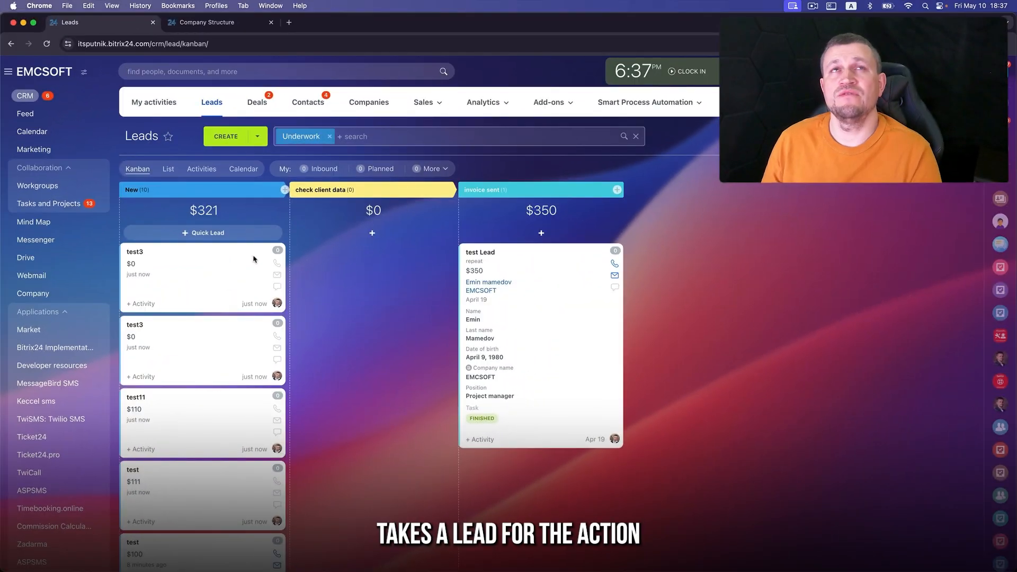
drag(191, 281, 324, 284)
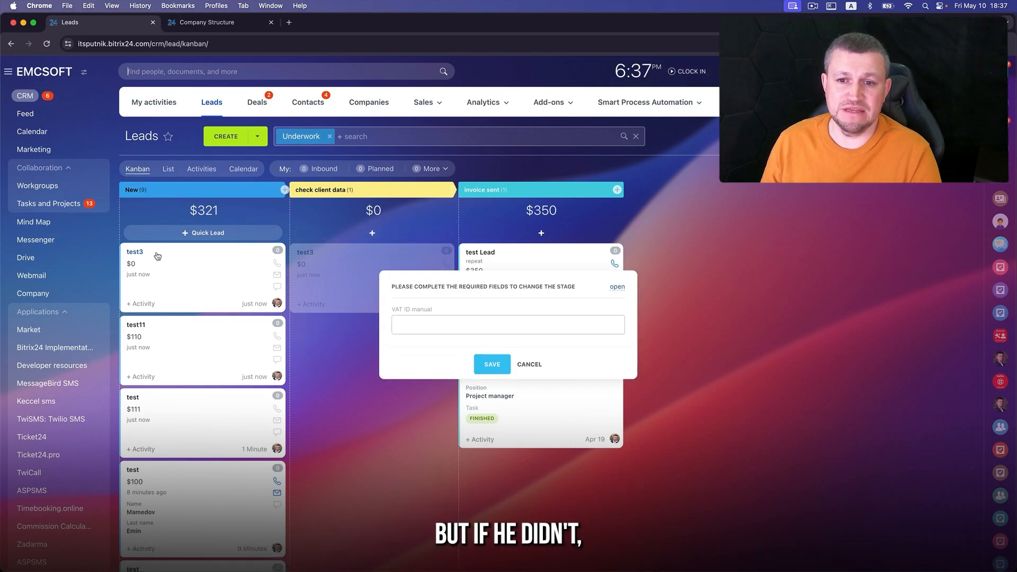
click(487, 324)
text(11)
click(493, 365)
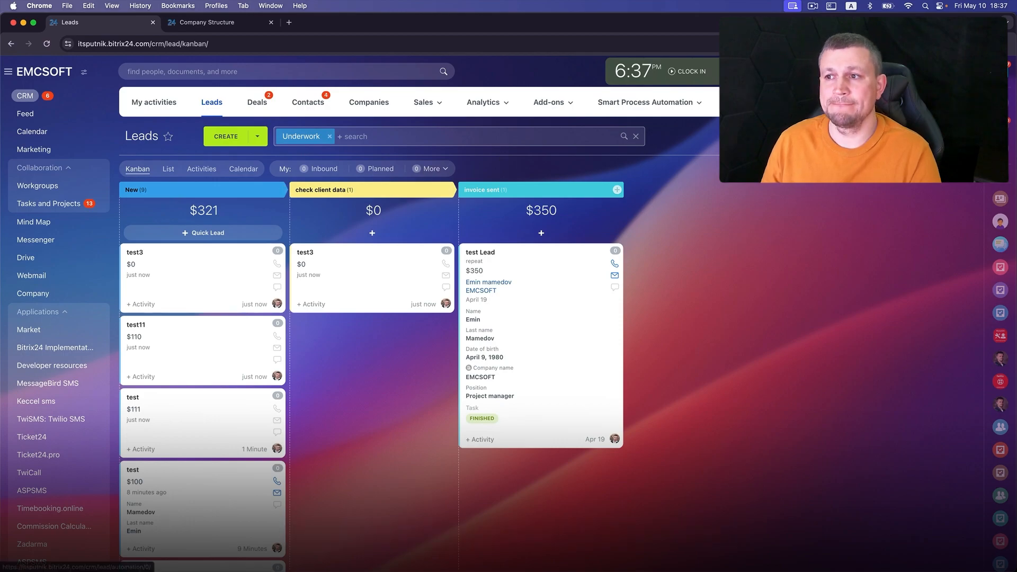
click(936, 168)
click(220, 352)
- Delete the third rule and re-save the US-conditioned responsible-person rule without extra conditions
click(220, 352)
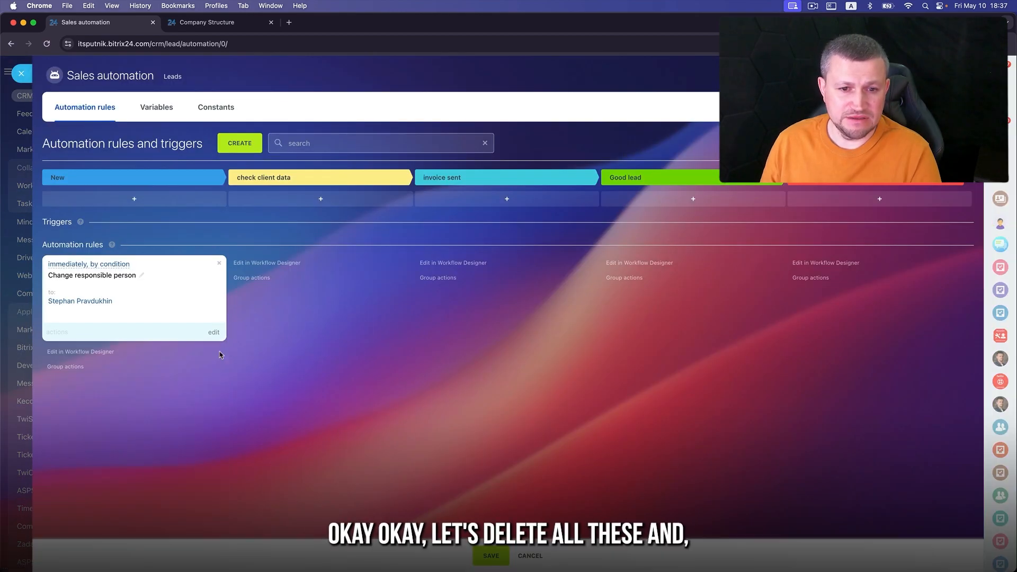
click(214, 333)
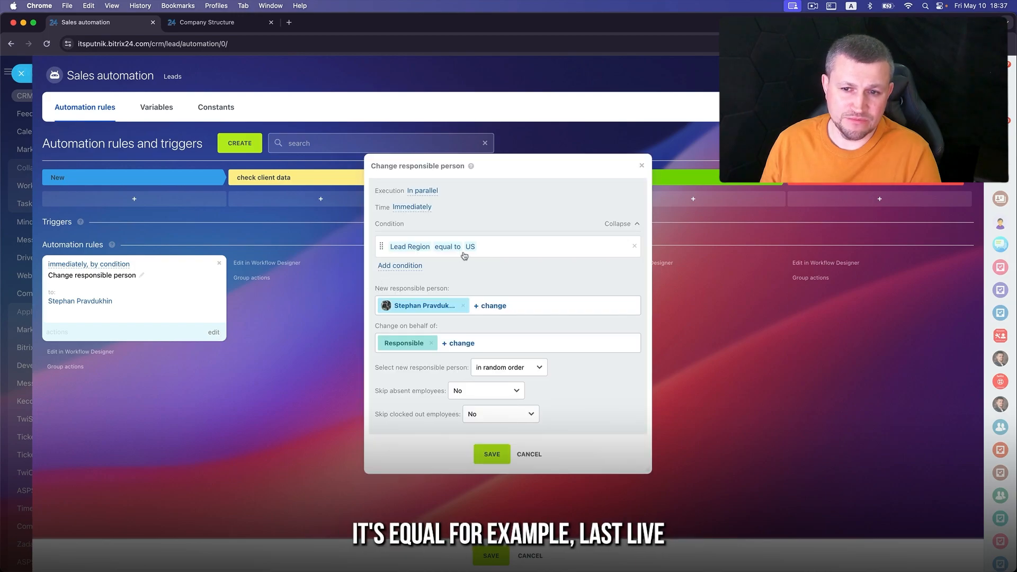
click(407, 264)
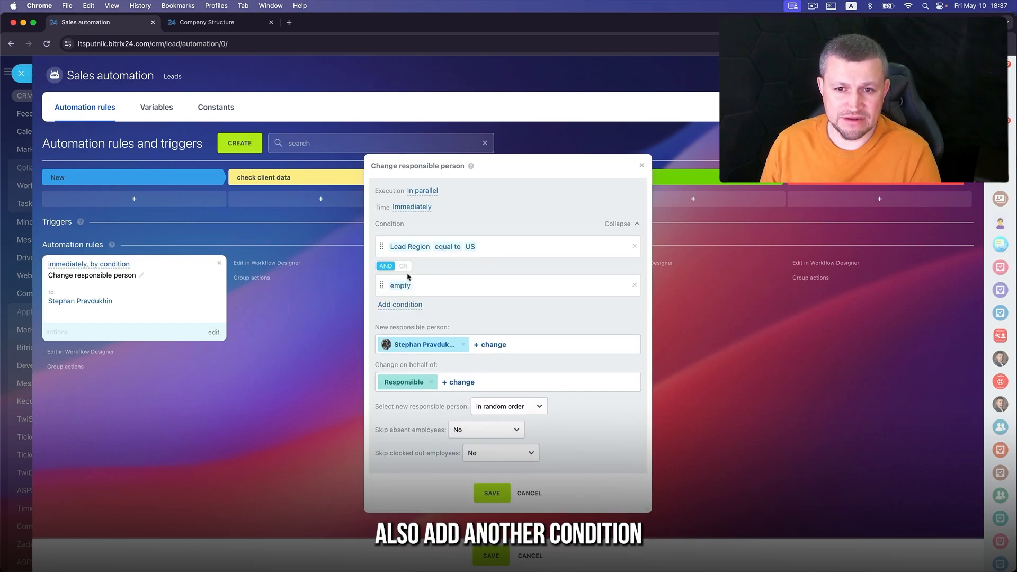
click(633, 285)
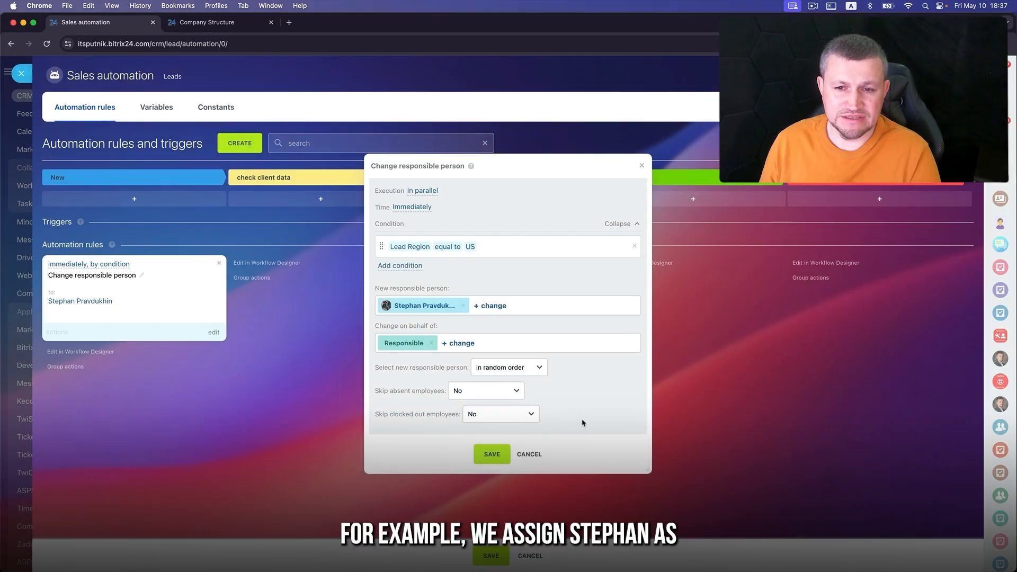
click(503, 453)
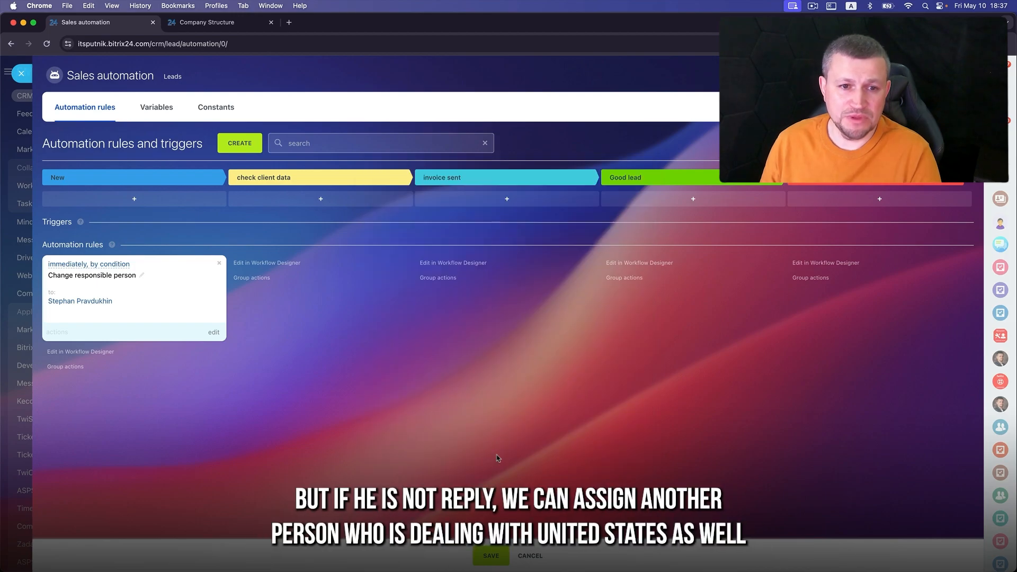
click(239, 144)
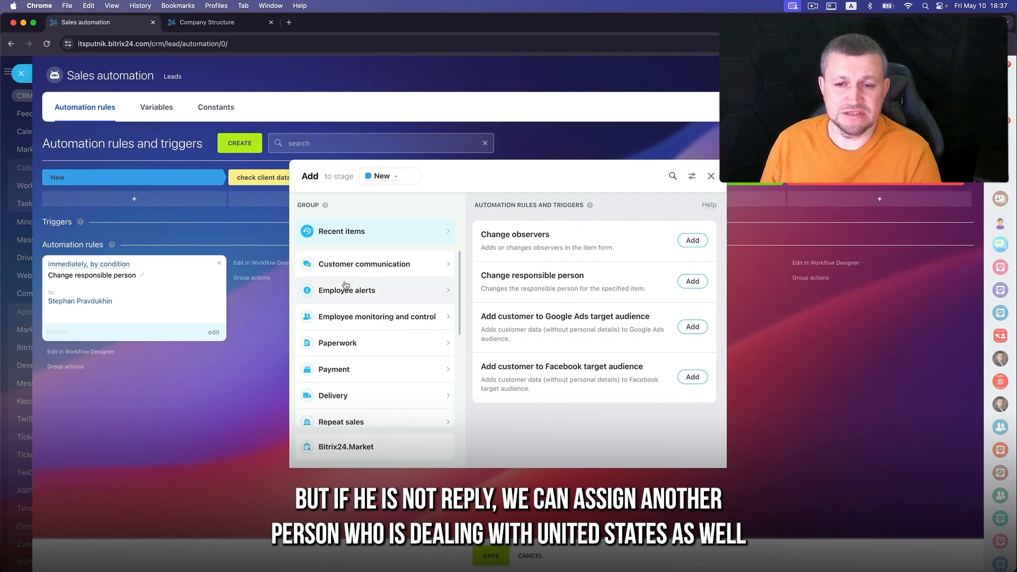
- Add a Change responsible person rule to the New stage assigning a chosen employee
scroll(409, 411, down, 3)
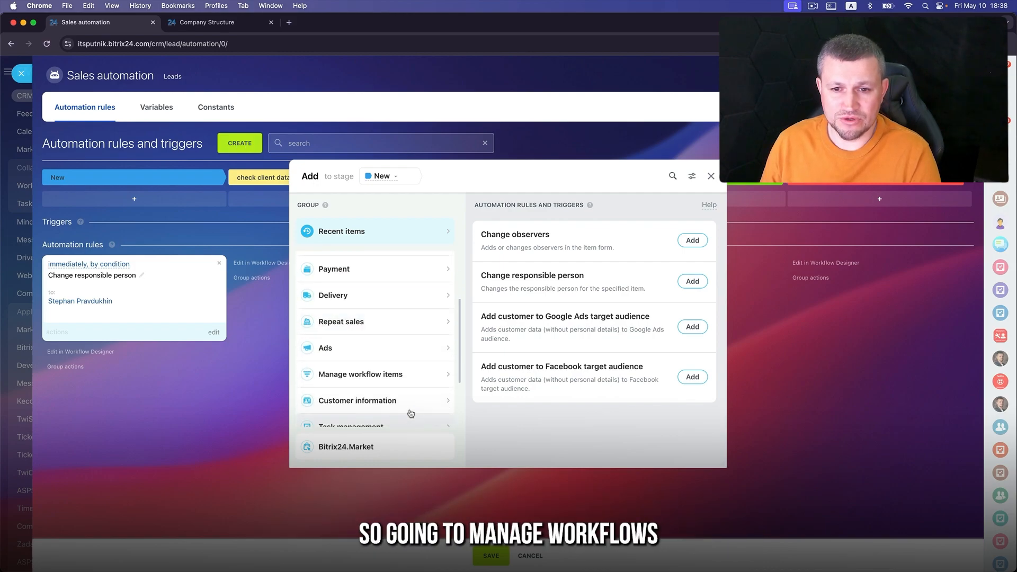
click(406, 379)
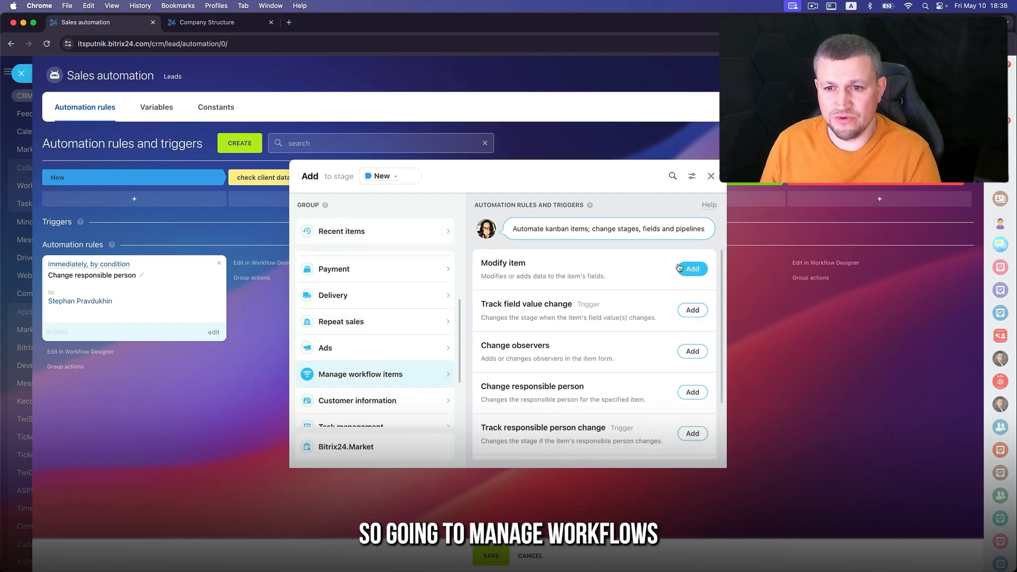
click(692, 394)
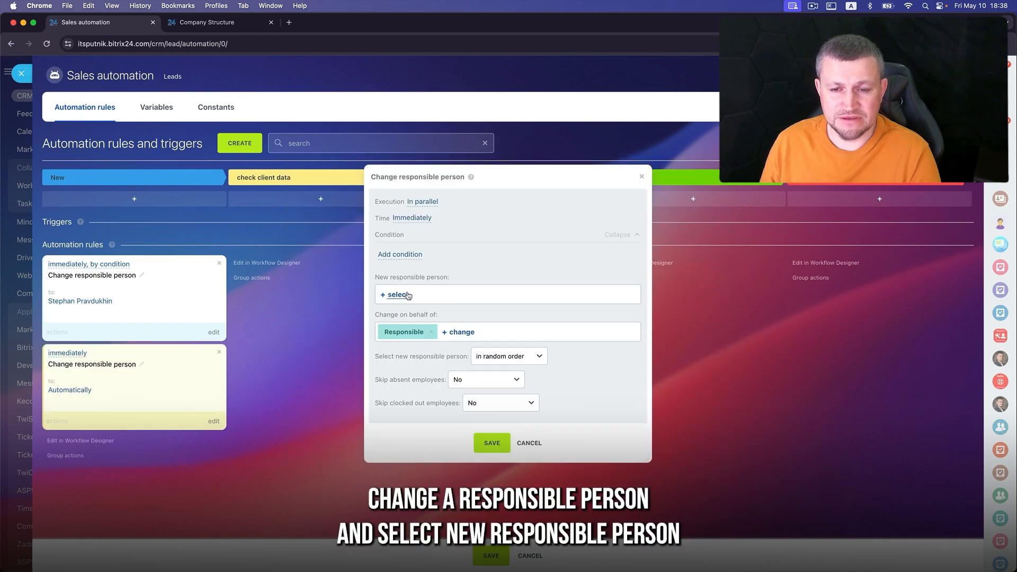
click(408, 295)
click(422, 345)
click(474, 253)
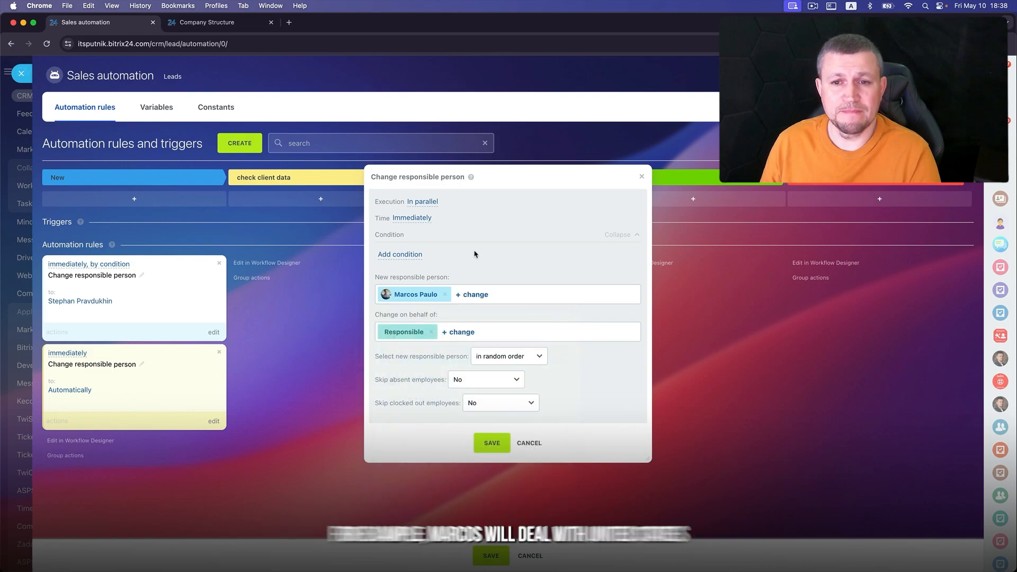
- Set the rule to wait for the previous one, with a 10-minute delay
click(422, 202)
click(405, 232)
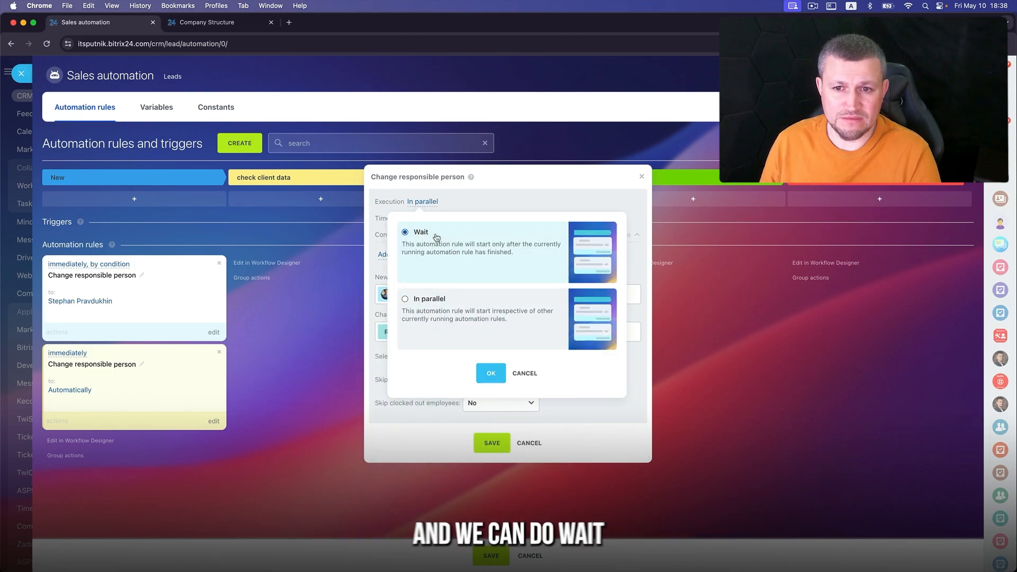
click(490, 373)
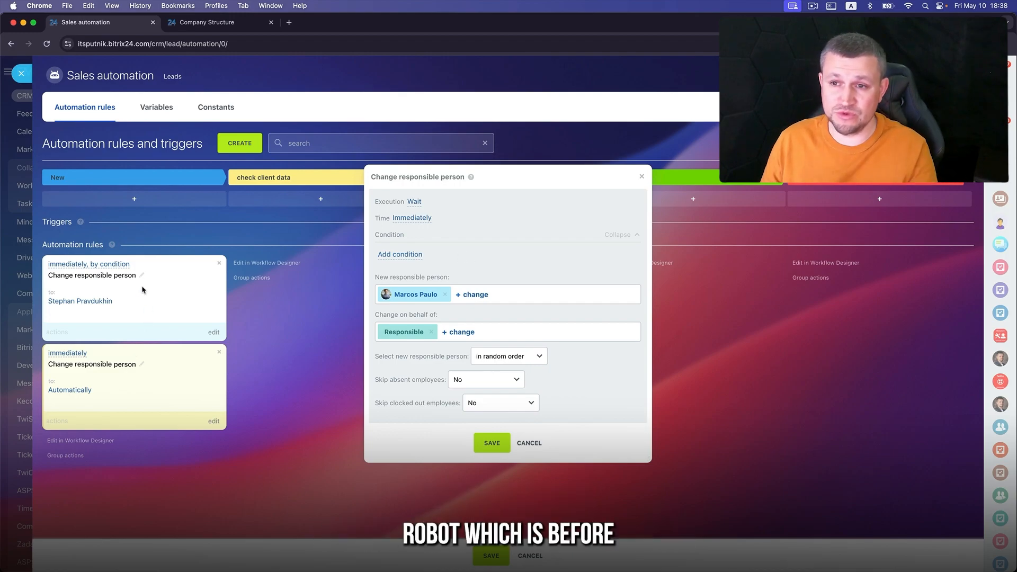
click(411, 218)
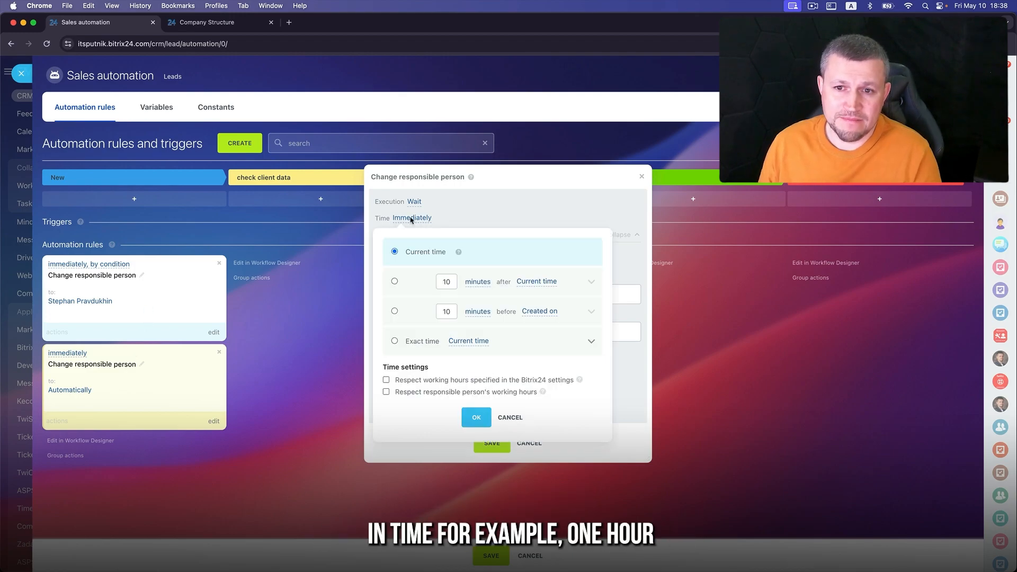
click(478, 286)
click(478, 306)
click(452, 281)
key(BackSpace)
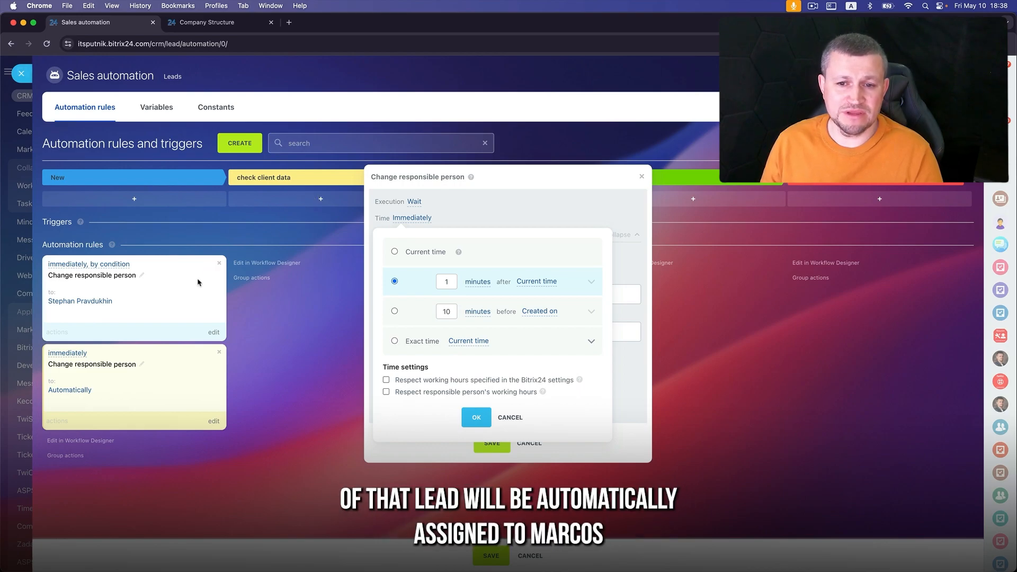
- Save the reassignment rule, then switch its timing to current time and save it again
click(478, 418)
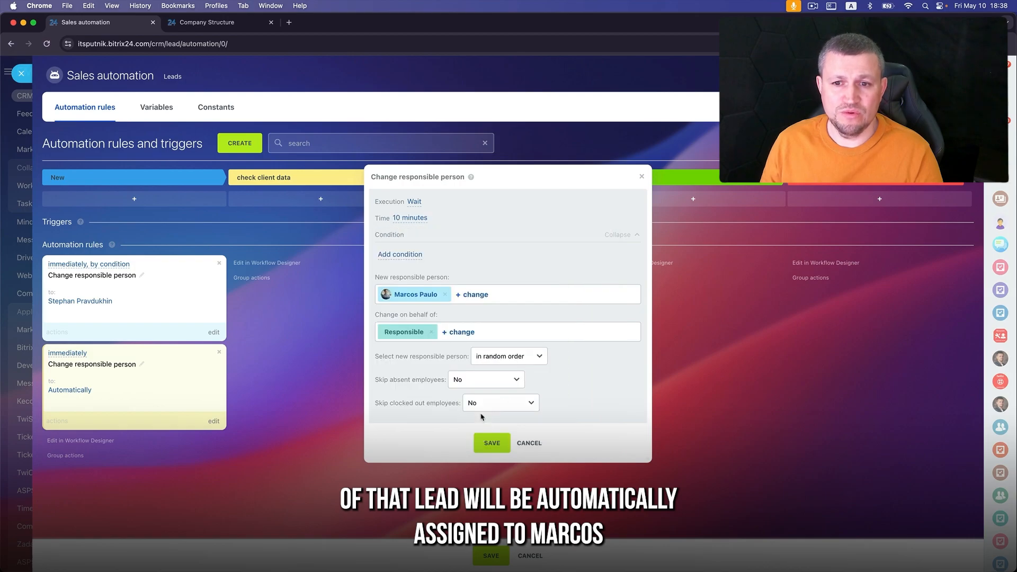
click(492, 442)
click(64, 359)
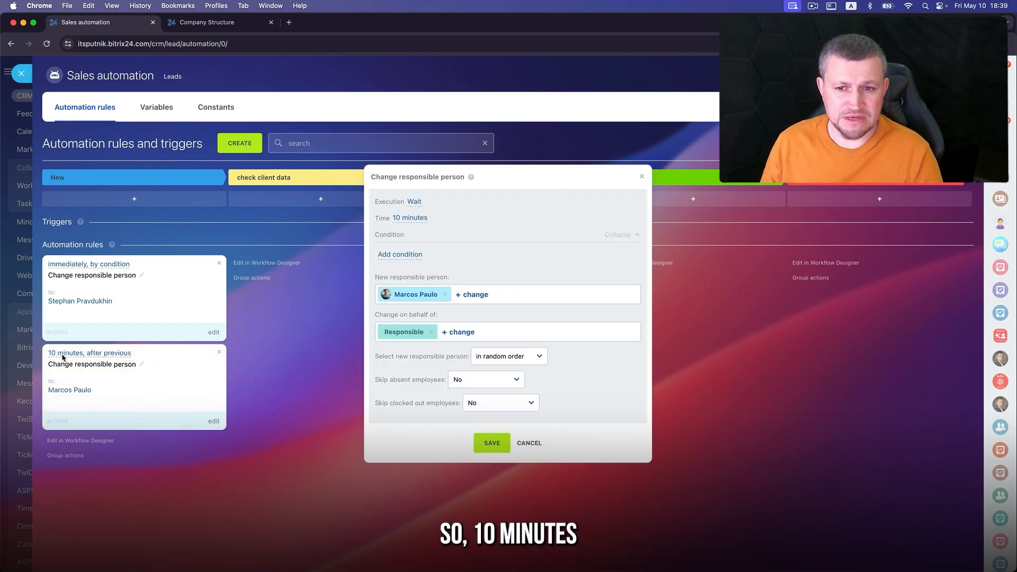
click(407, 219)
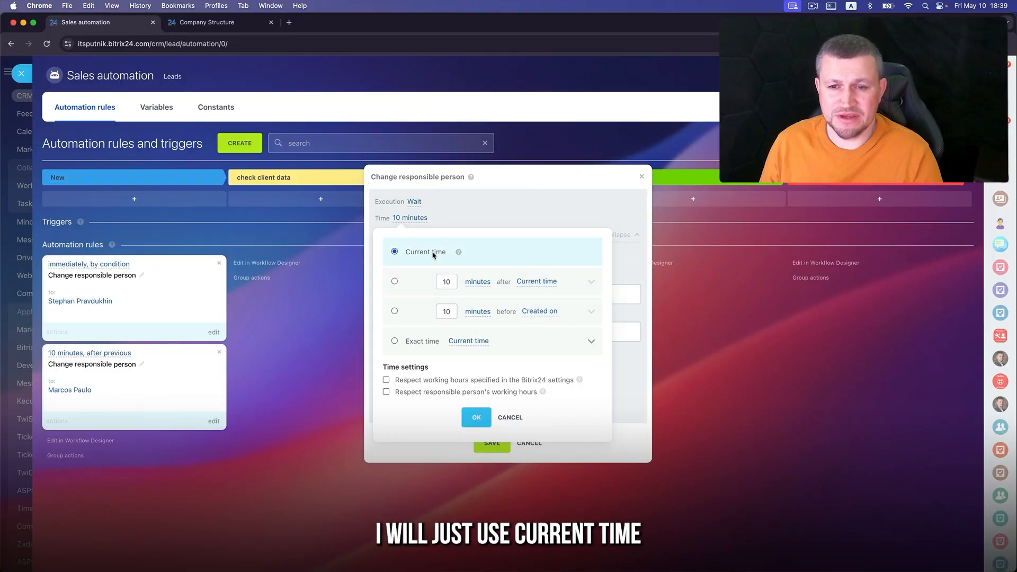
click(433, 253)
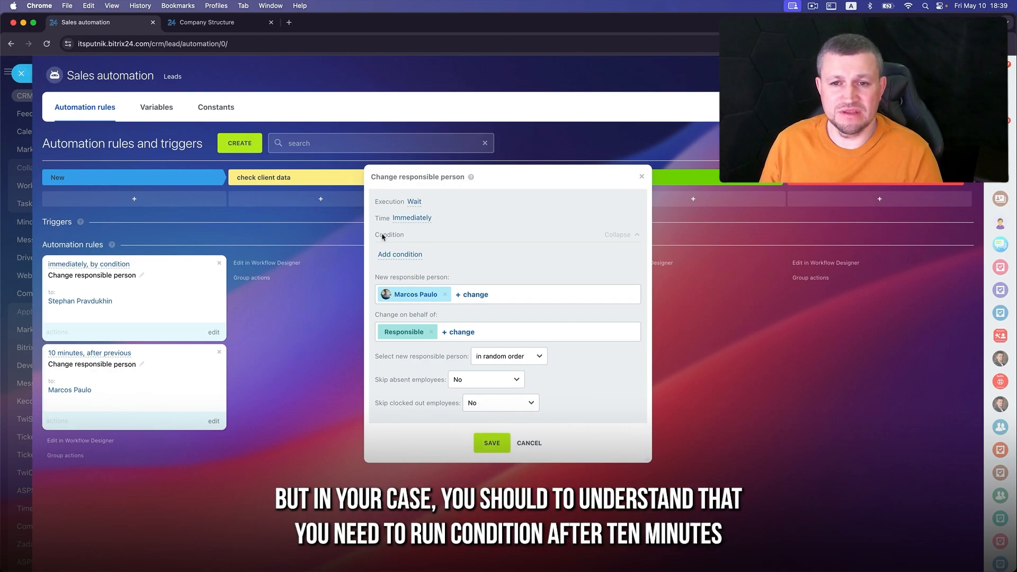
click(413, 219)
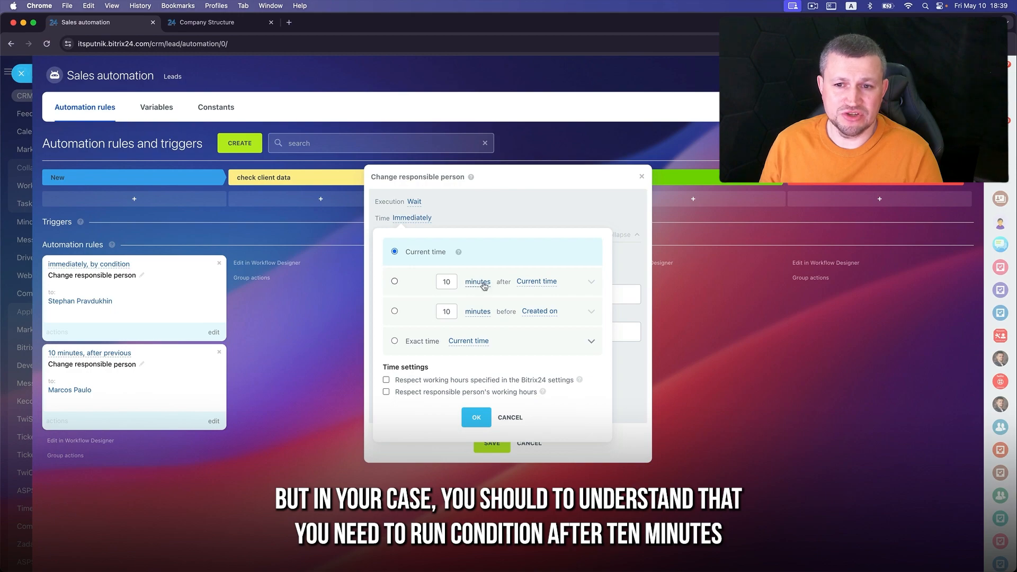
click(511, 418)
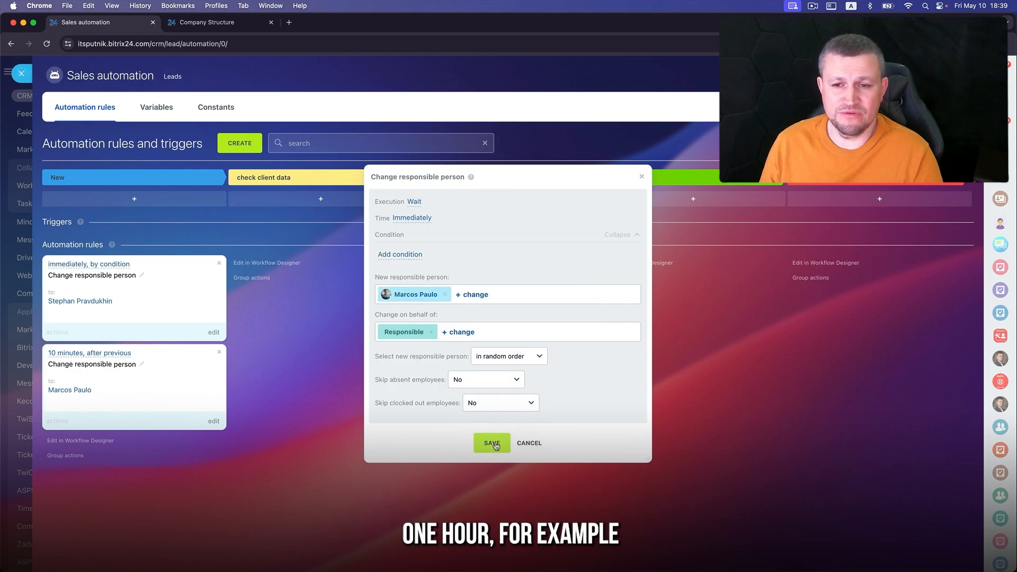
click(491, 442)
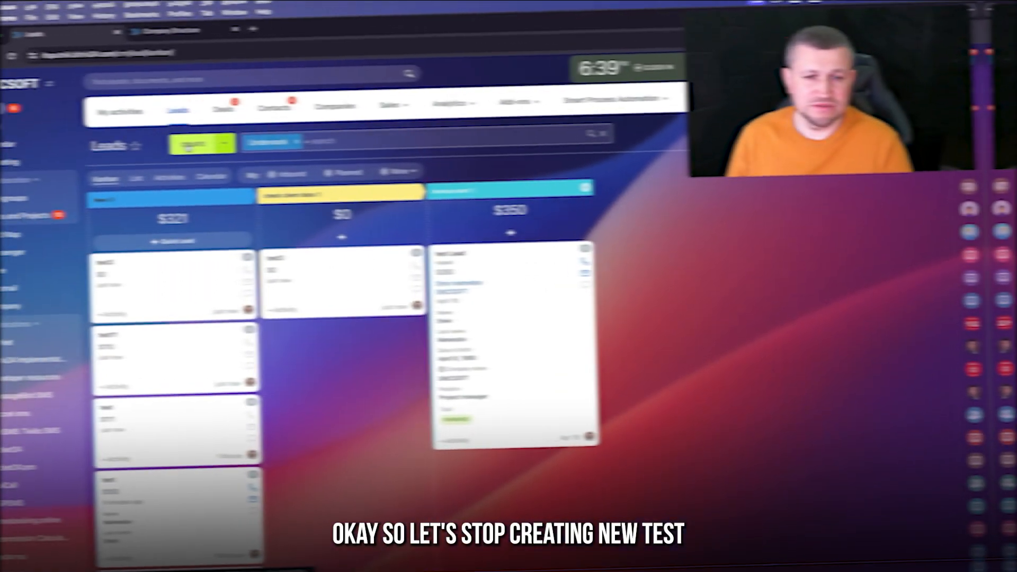
click(221, 138)
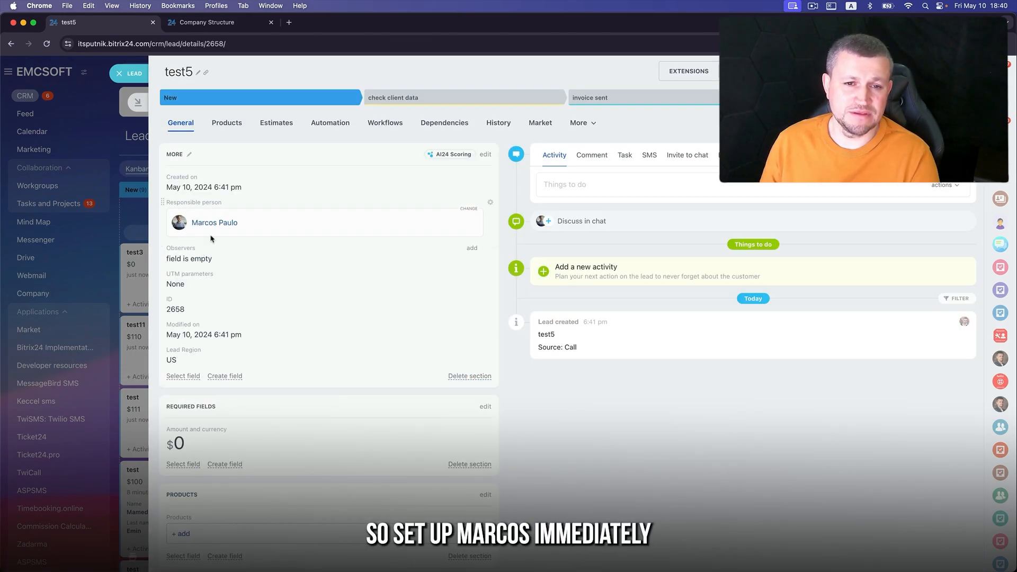
- Close the test5 lead and add an Add notification rule to the New stage's automation
click(119, 74)
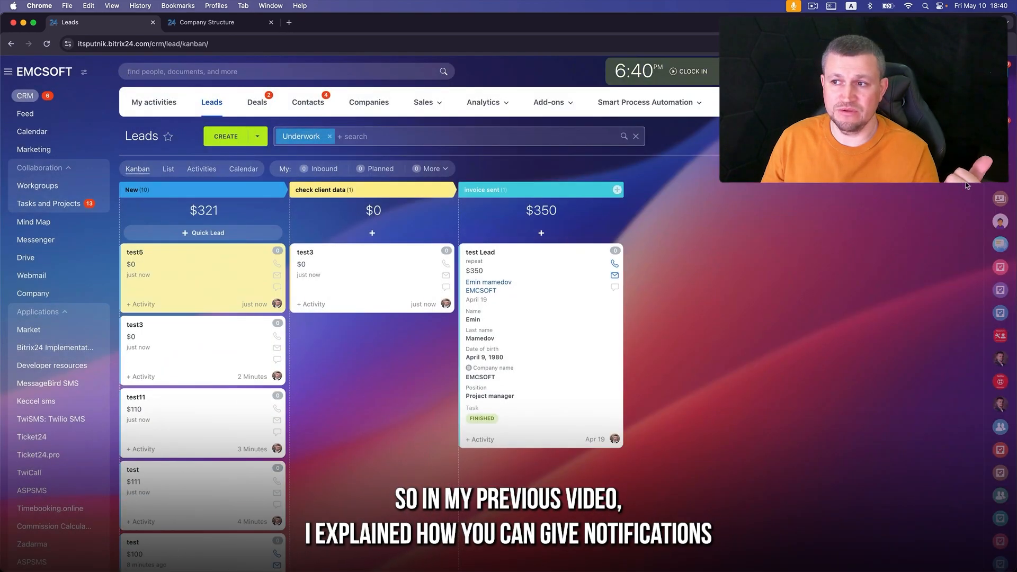
click(956, 170)
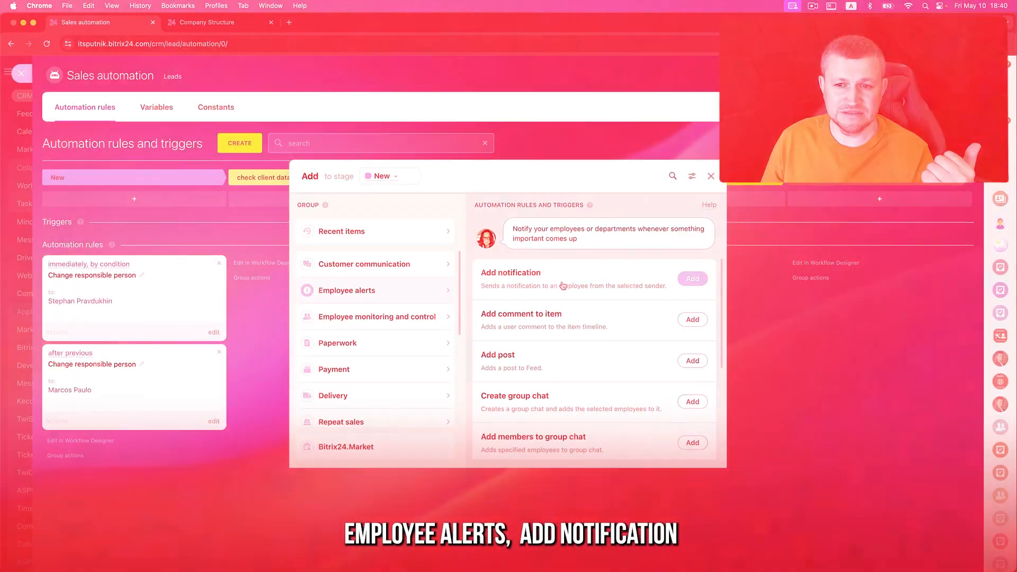
click(692, 279)
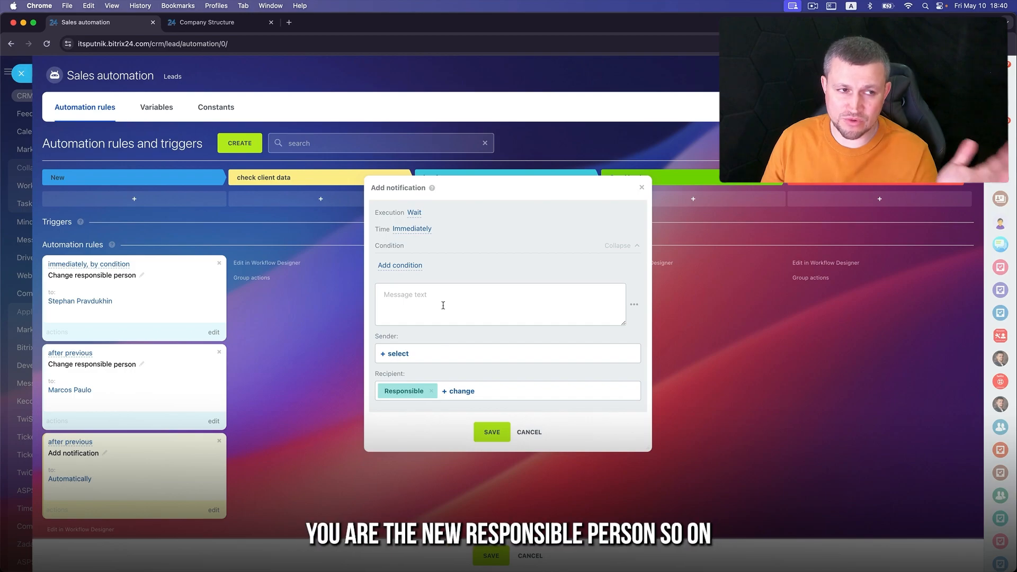
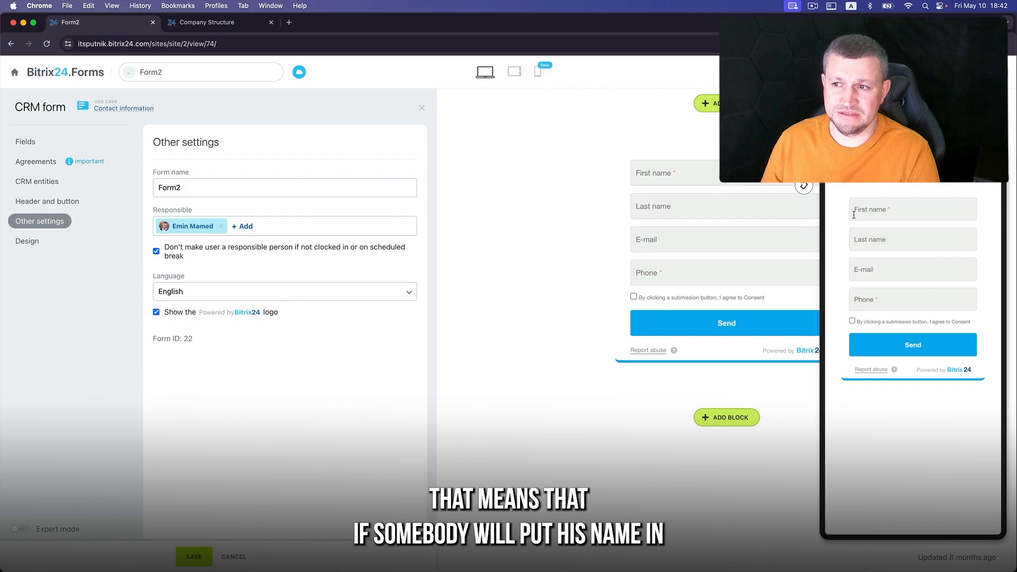
- Test the First name, E-mail and Phone fields in the CRM form preview
click(853, 215)
click(883, 268)
click(876, 305)
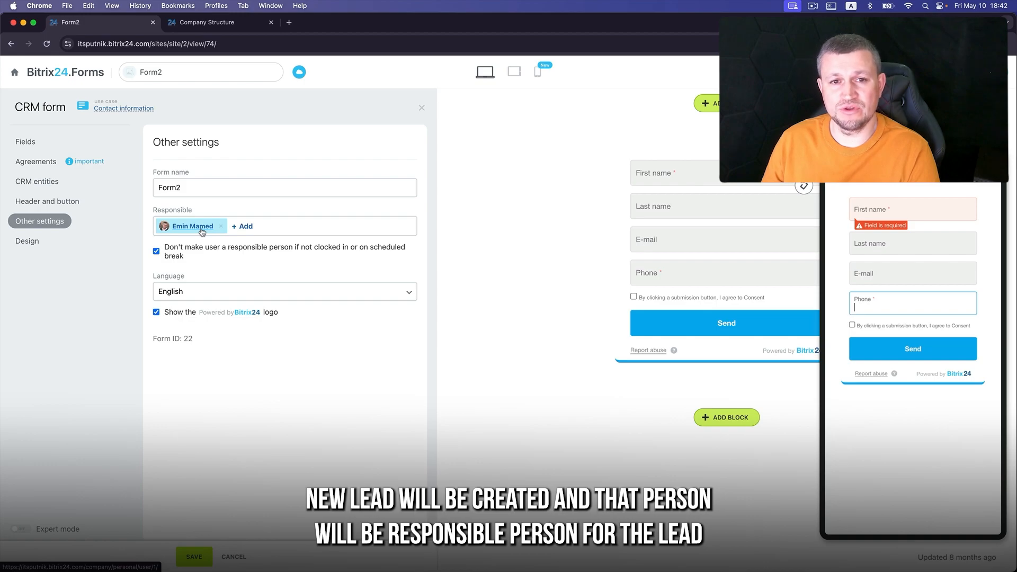
- Open the Open Channel configuration of the website widget via Add-ons > Contact center
click(10, 43)
click(548, 102)
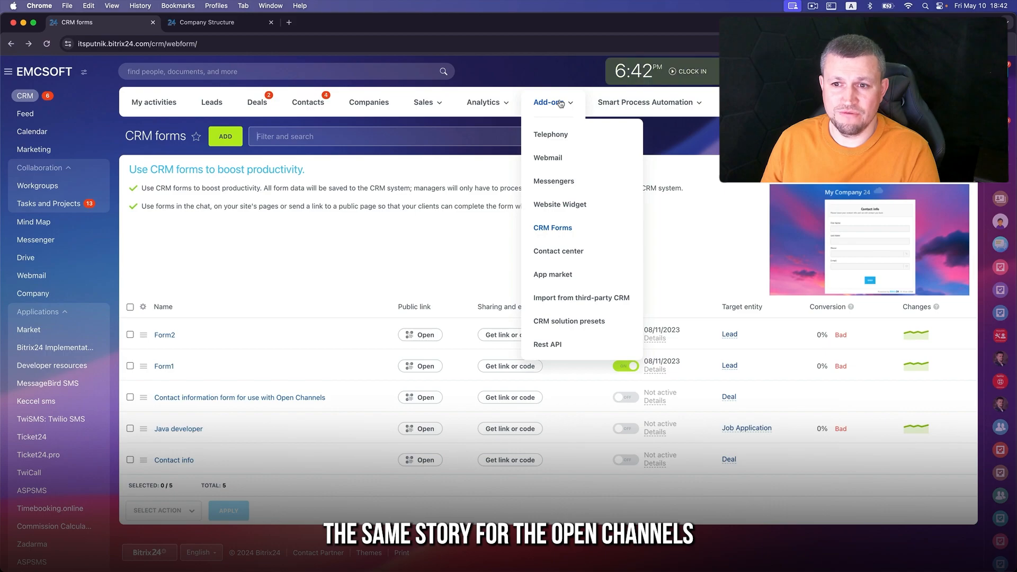
click(569, 256)
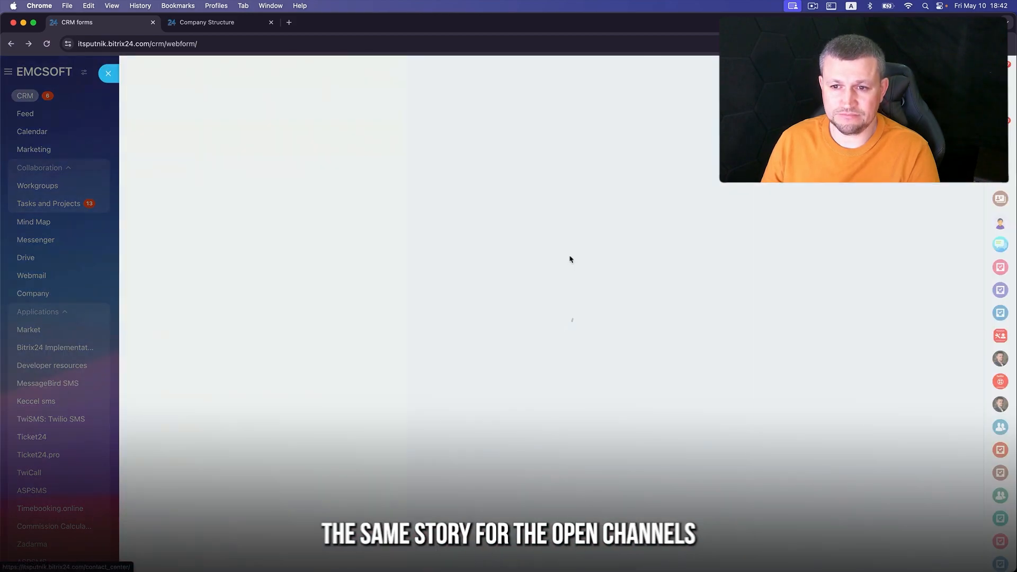
click(595, 235)
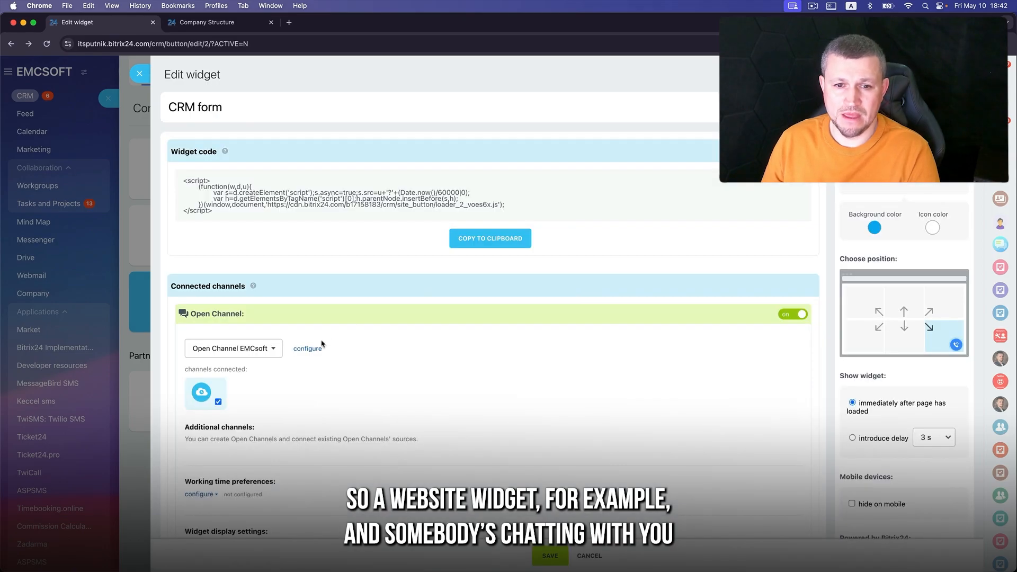
scroll(334, 365, down, 2)
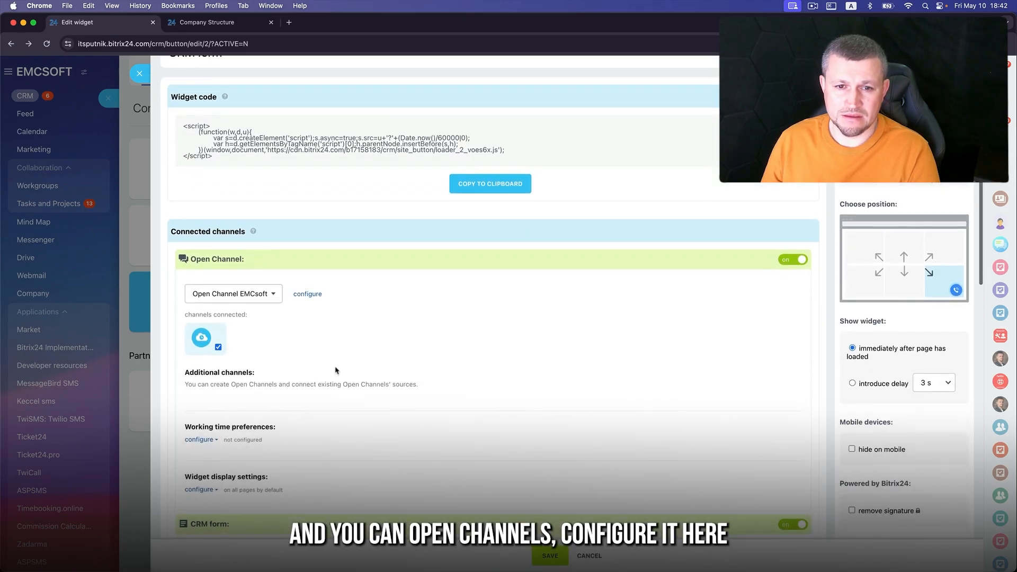
click(308, 295)
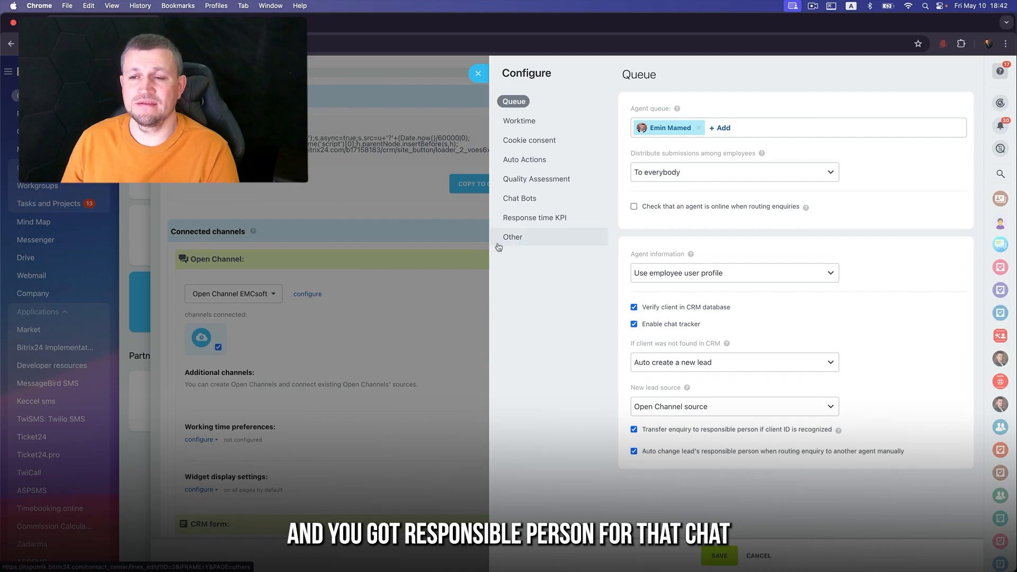
- Add two more employees to the Open Channel's agent queue
click(724, 128)
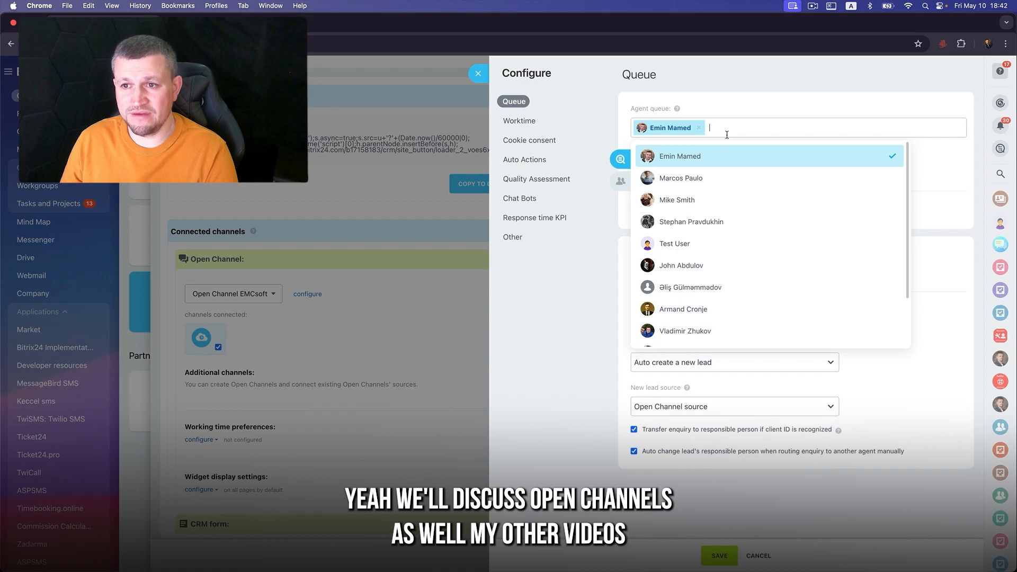
click(681, 183)
click(680, 201)
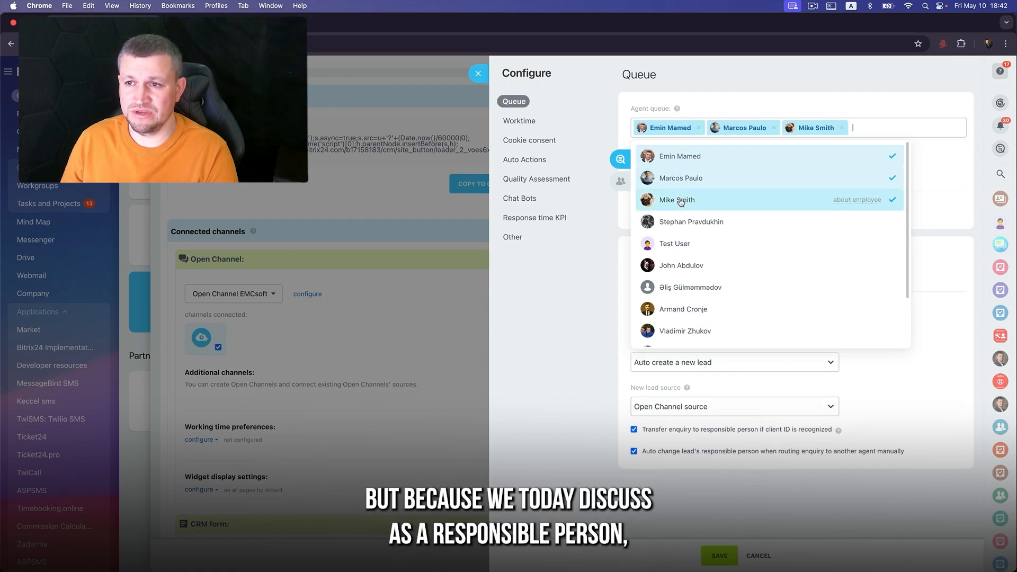
click(789, 90)
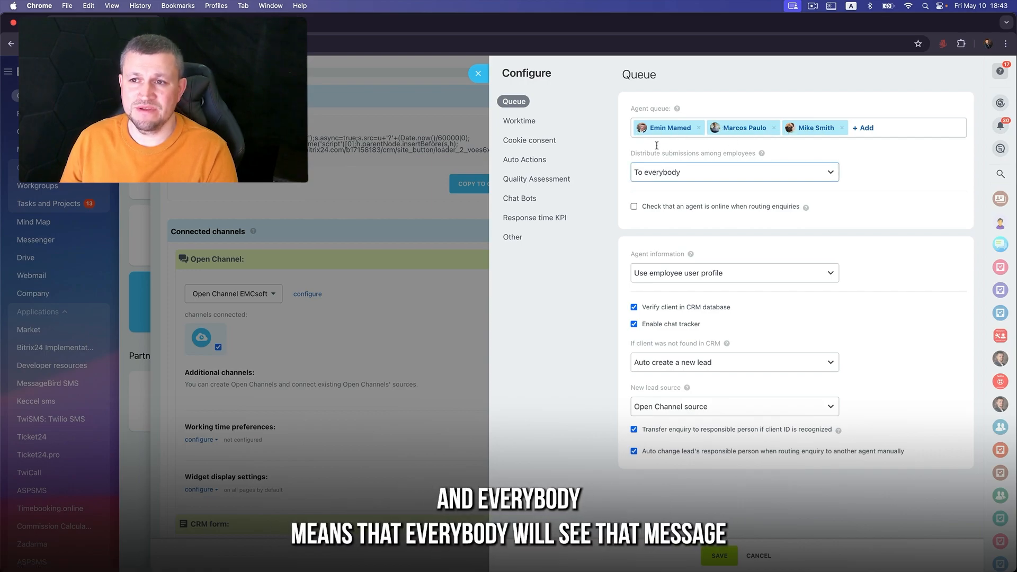
- Change submission distribution among agents from To everybody to Evenly
click(754, 172)
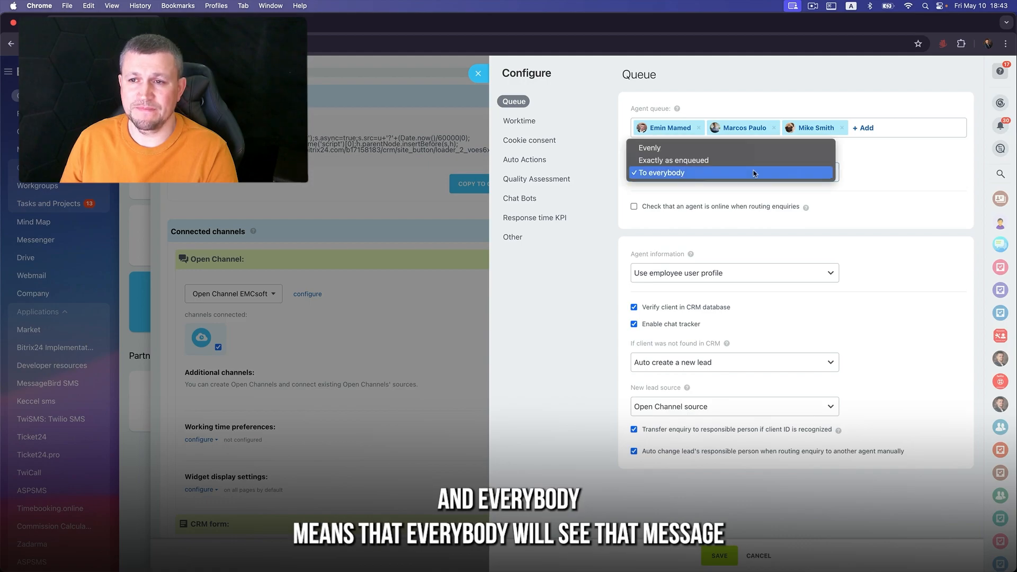
click(754, 173)
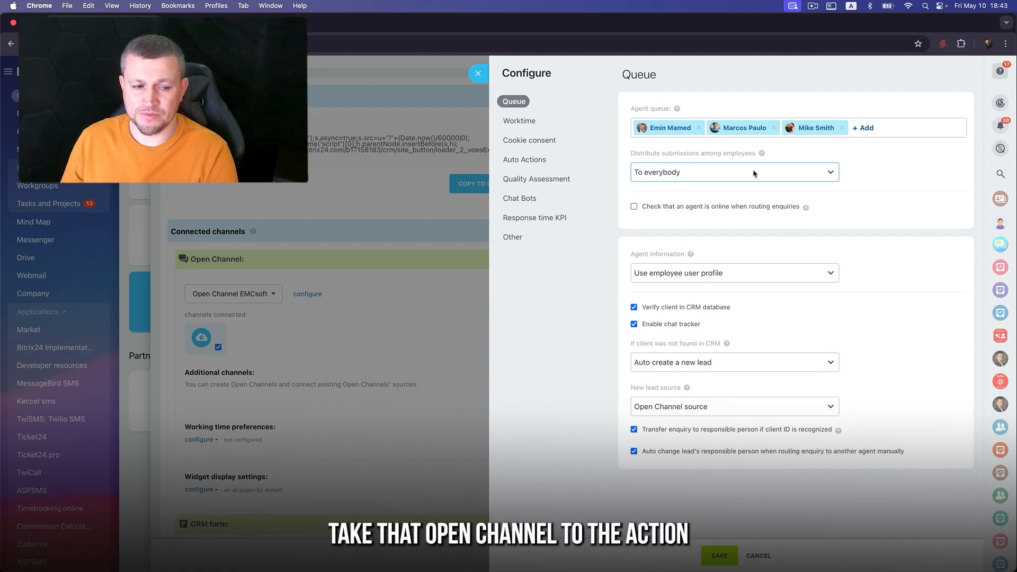
click(671, 176)
click(672, 150)
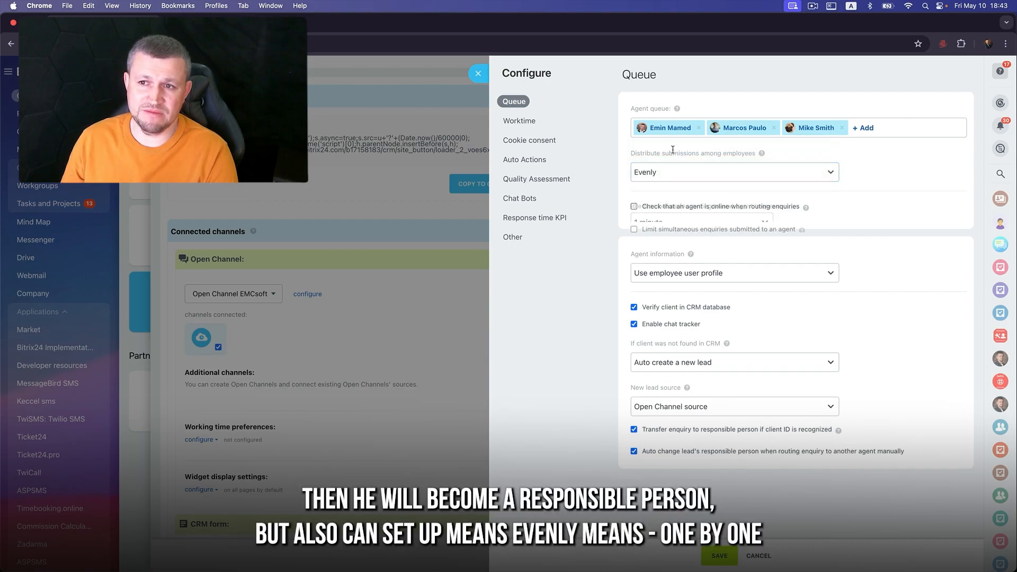
click(713, 172)
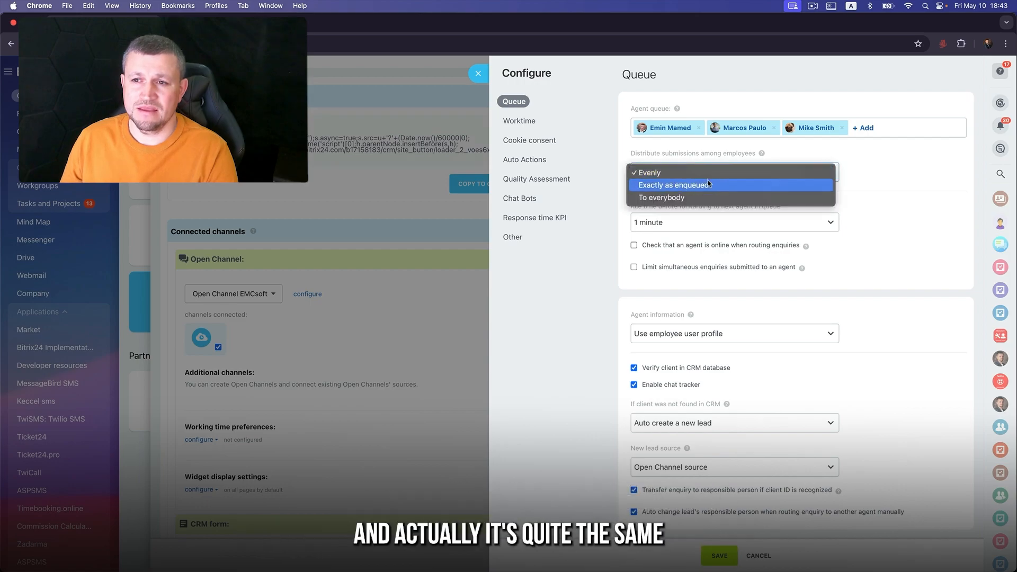
click(712, 183)
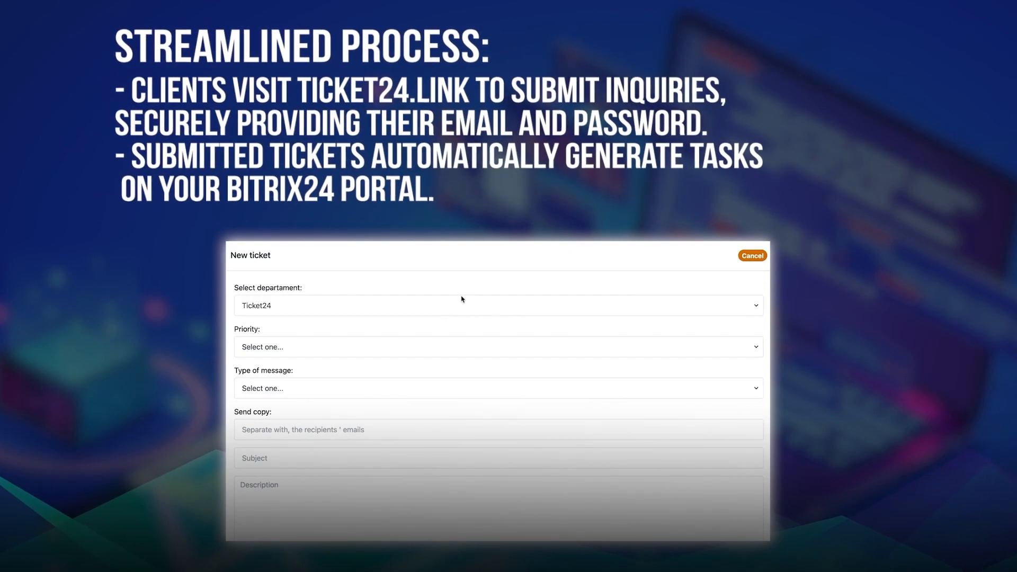
- Return to the Leads kanban showing the New, check client data and invoice sent stages
click(462, 304)
click(467, 305)
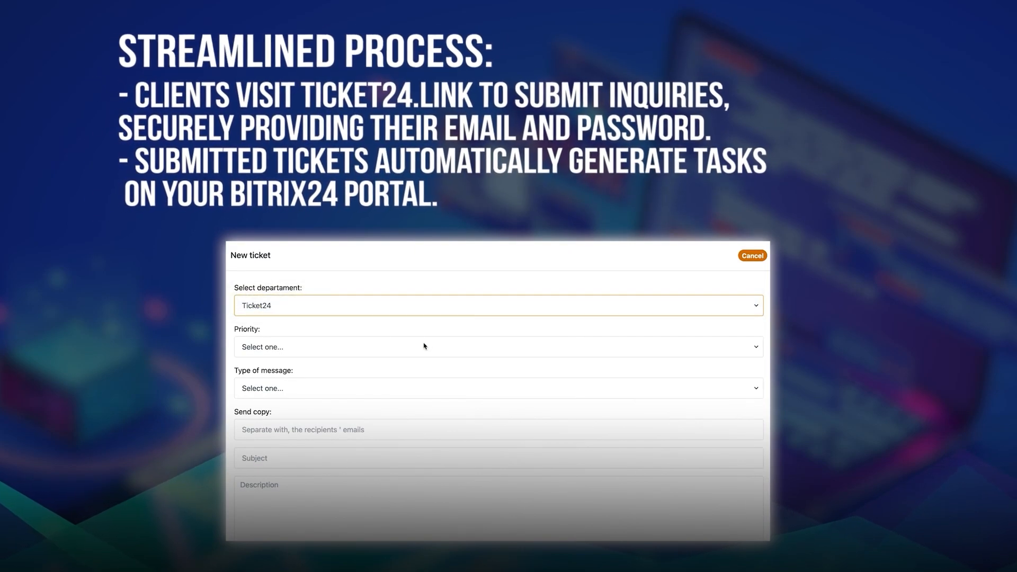
click(425, 346)
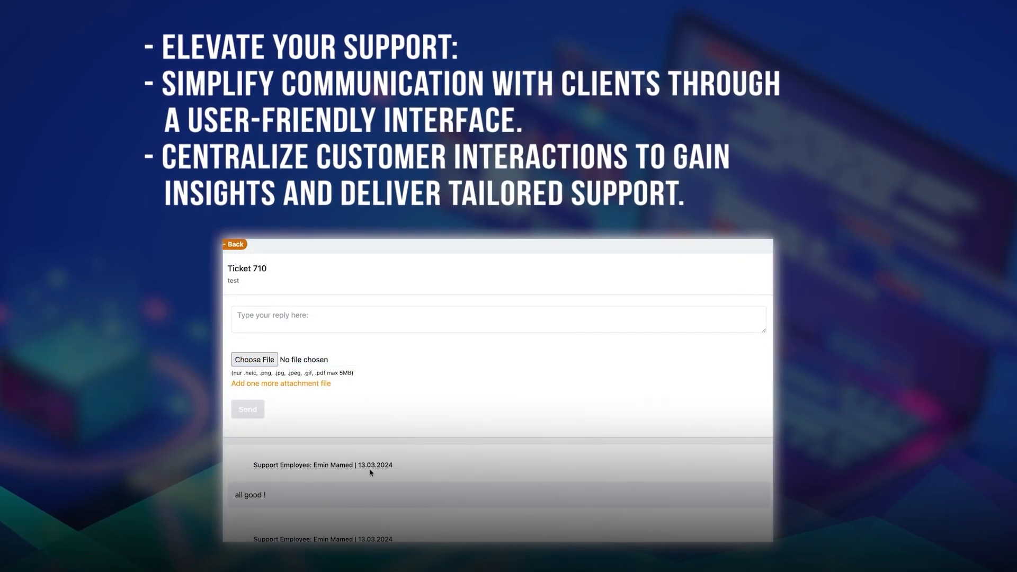
scroll(370, 472, down, 3)
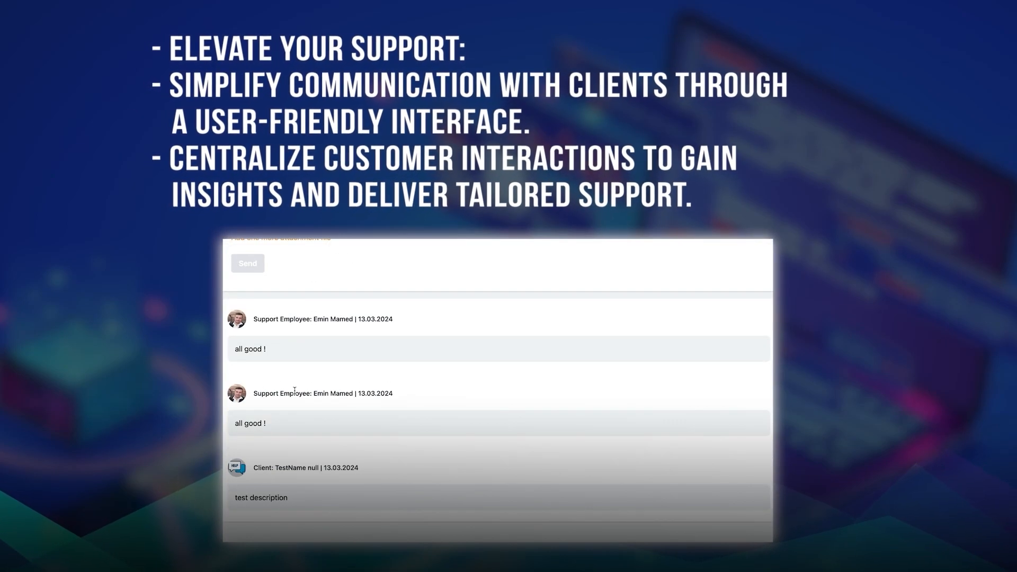
scroll(294, 390, up, 1)
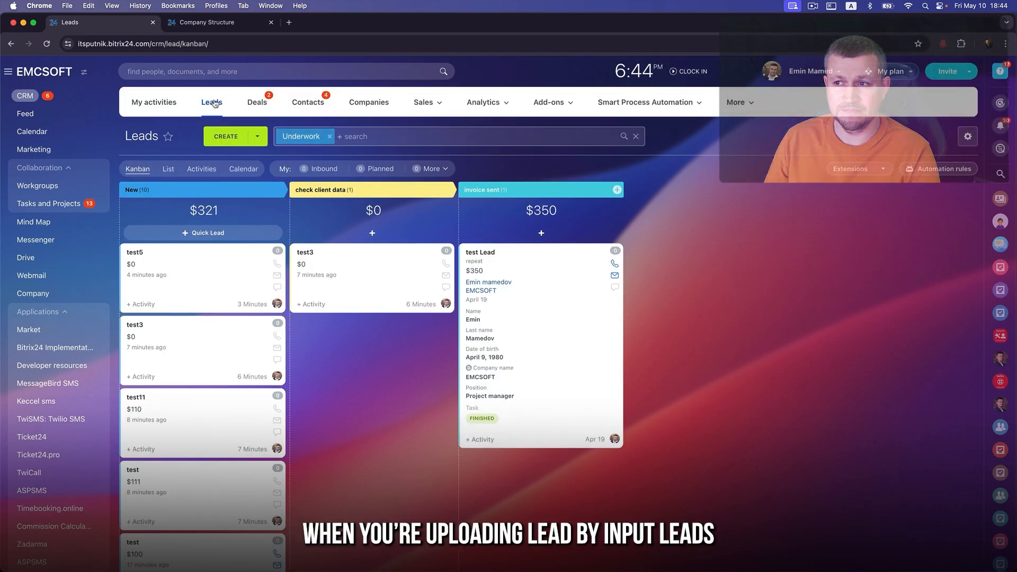
- Add the More about this stage, Source information, Created by and Modified columns to the leads list
click(966, 139)
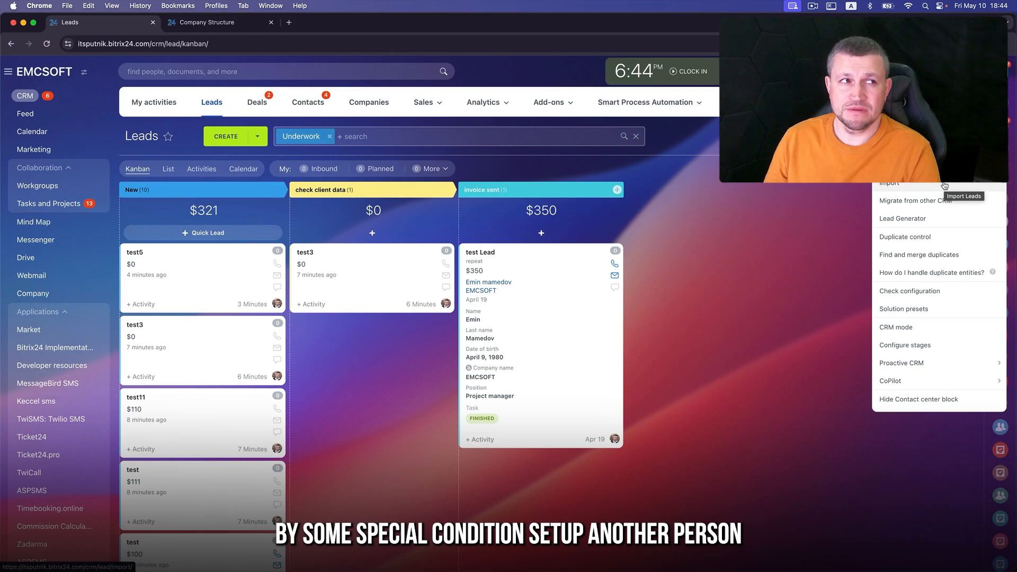
click(768, 320)
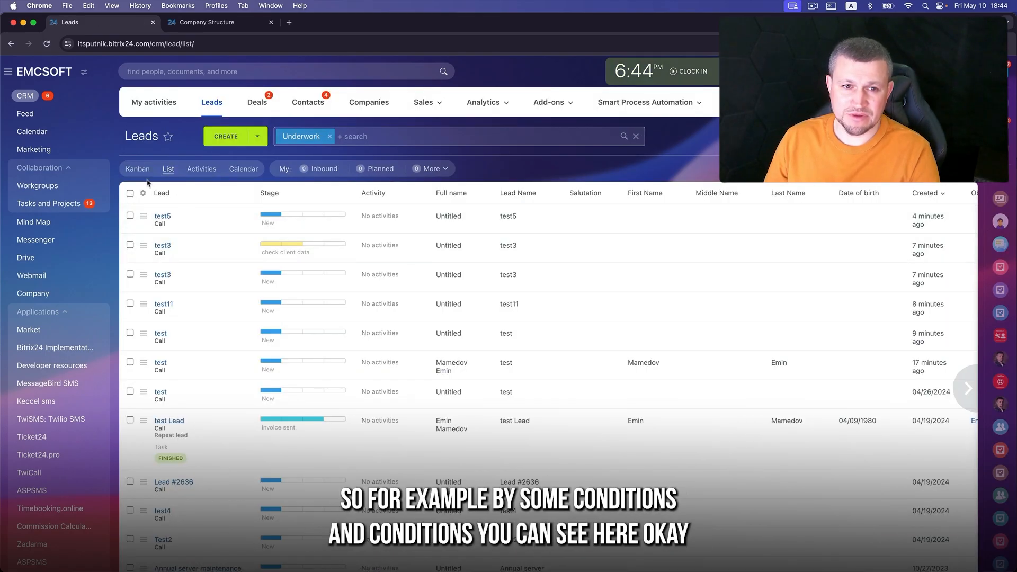
click(143, 193)
click(384, 302)
click(384, 322)
click(385, 341)
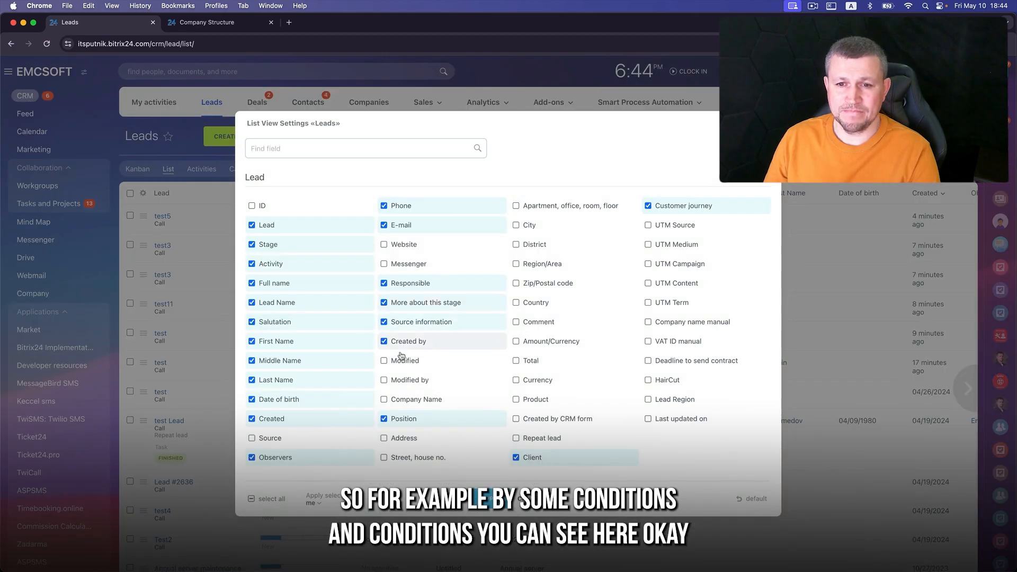
click(385, 360)
click(487, 503)
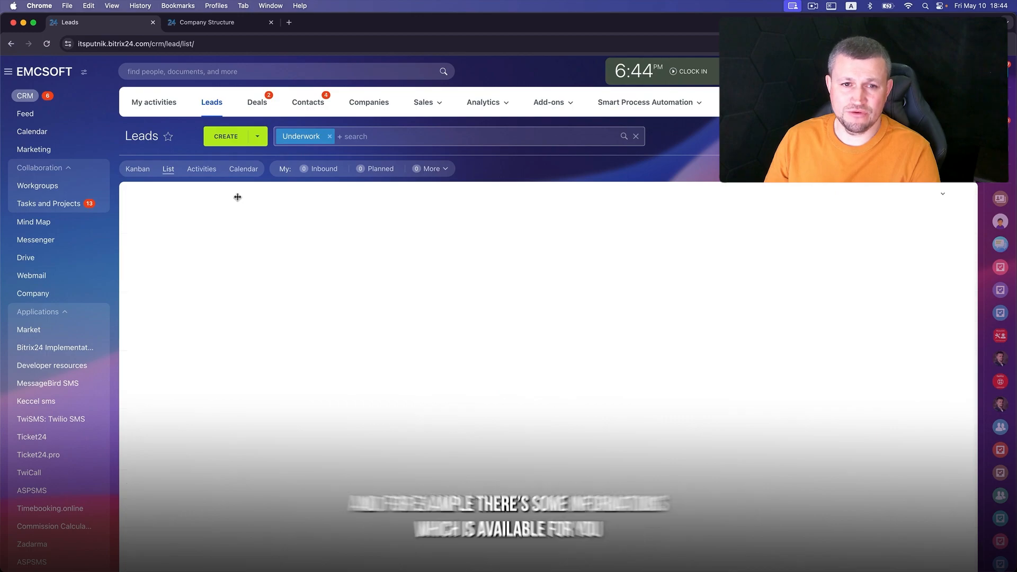
- Select five leads (two test3, test11, two test) and change their responsible person
click(130, 245)
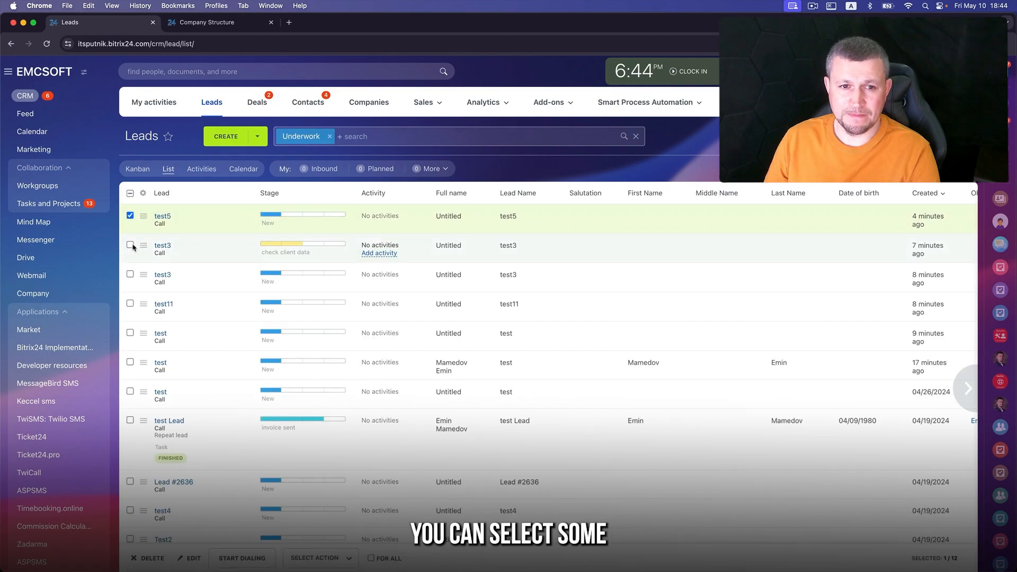
click(129, 273)
click(130, 303)
click(130, 333)
click(129, 361)
scroll(130, 364, down, 3)
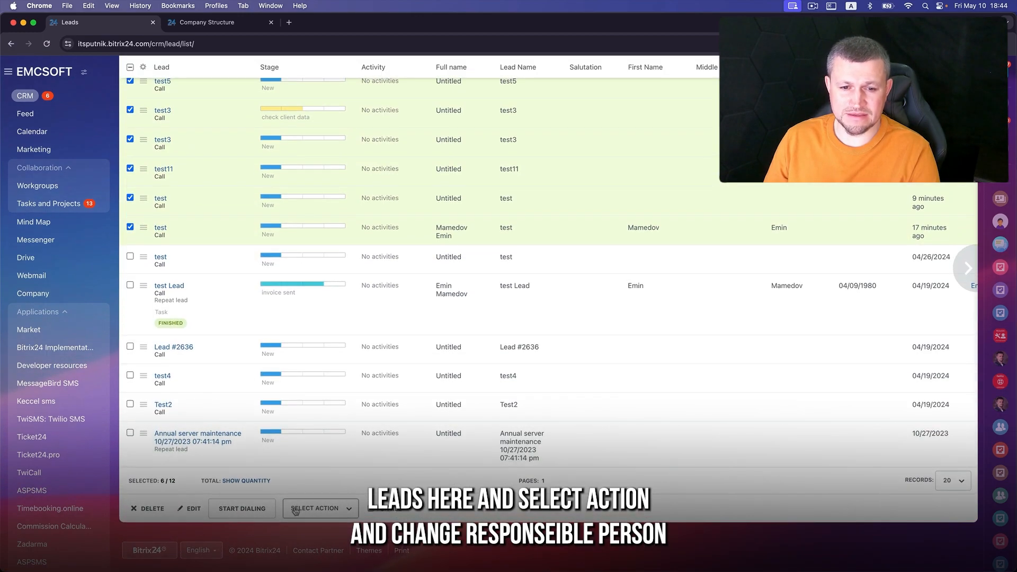
click(317, 508)
scroll(356, 468, down, 2)
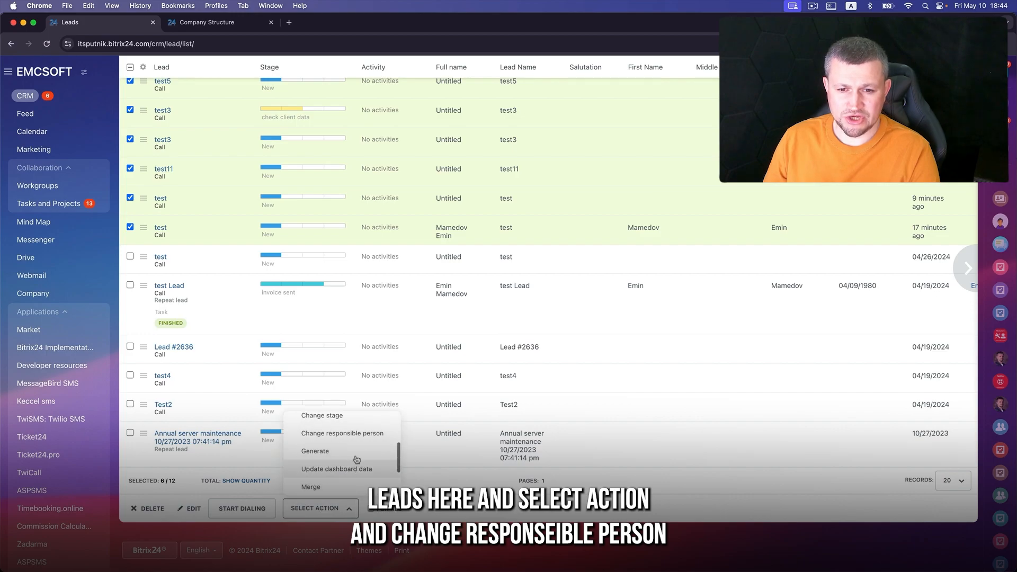
click(357, 434)
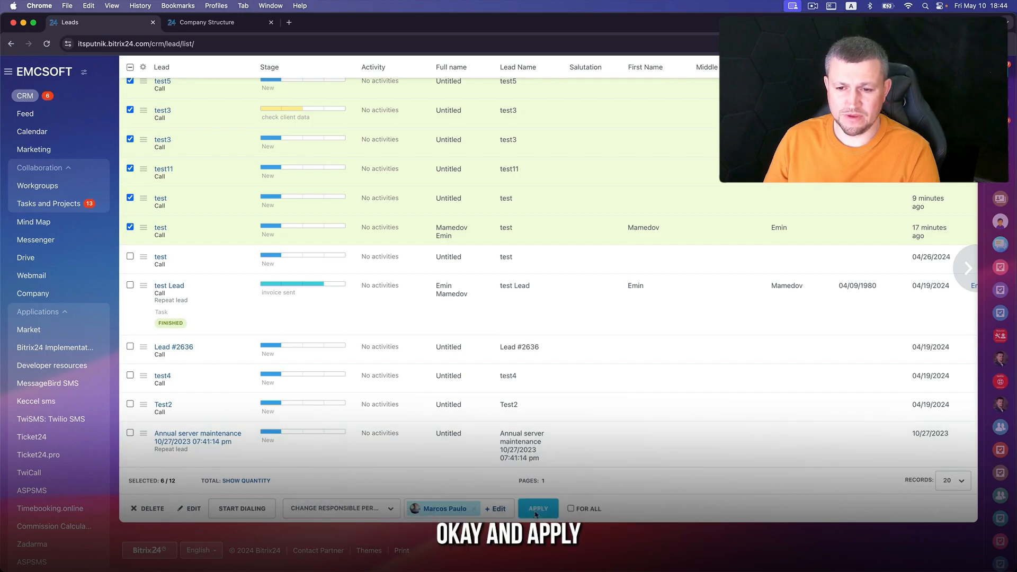
click(536, 511)
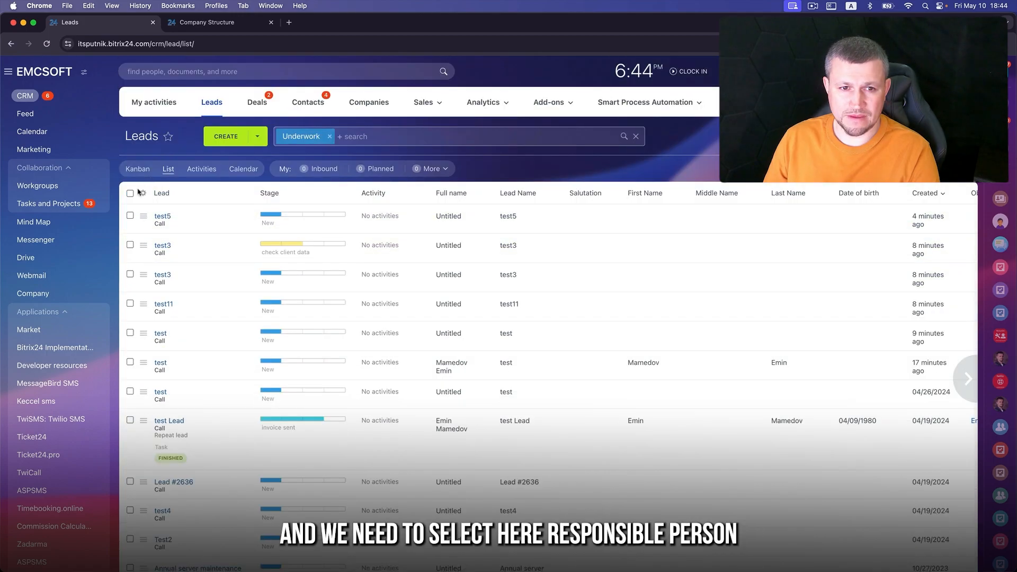
- Tick two more test leads and make Test User their responsible person
click(141, 193)
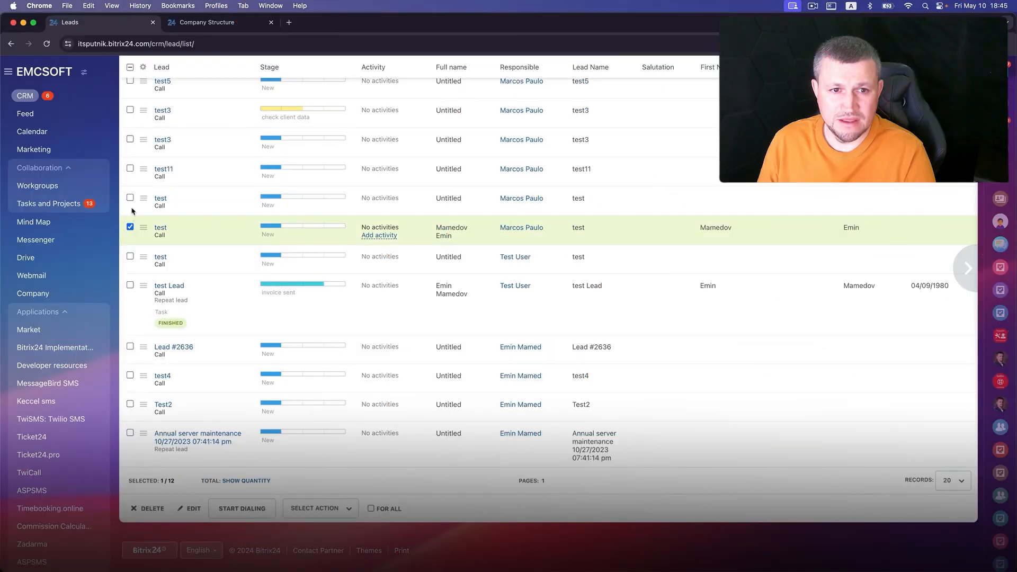
click(130, 197)
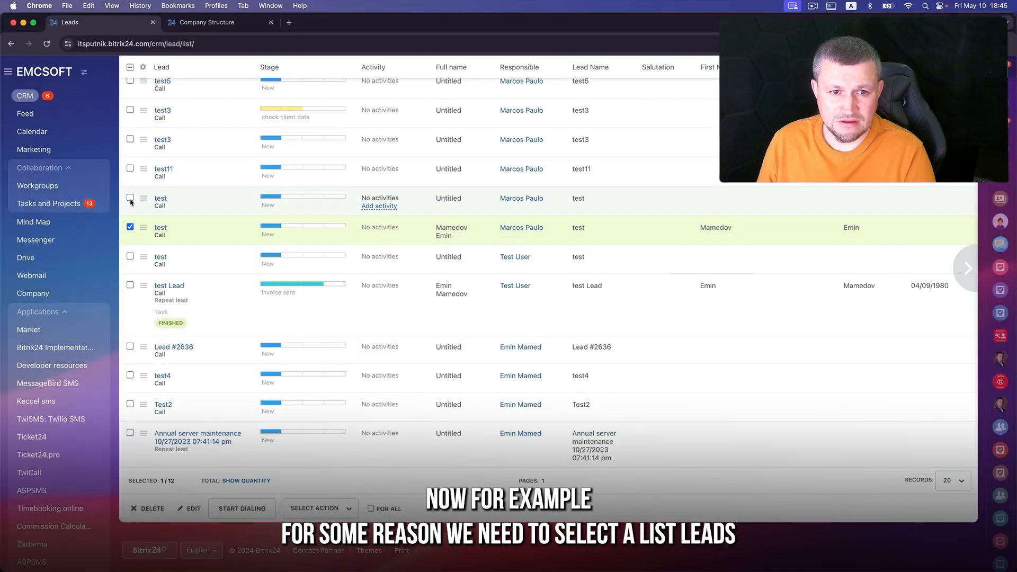
click(129, 257)
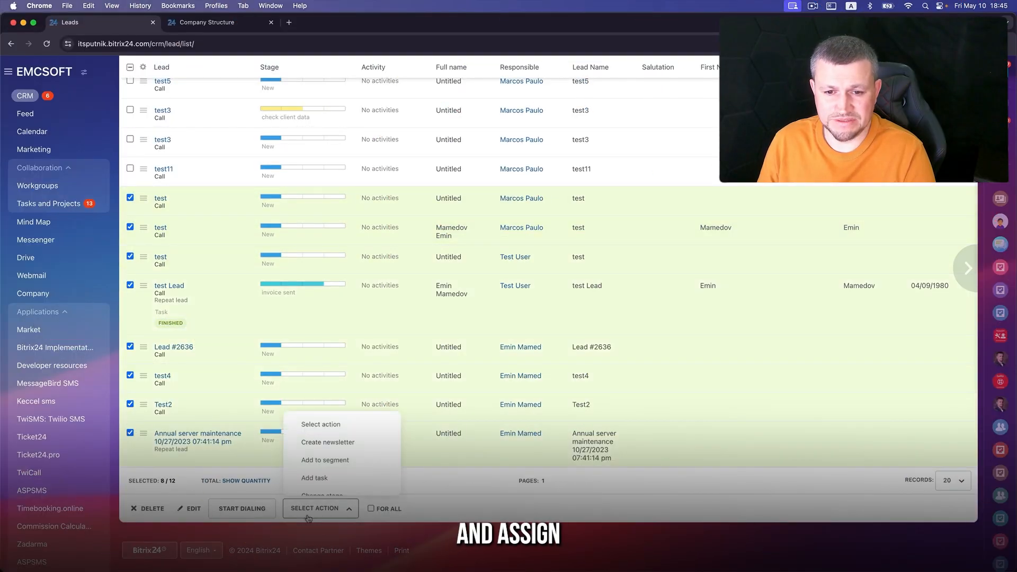
scroll(342, 450, down, 2)
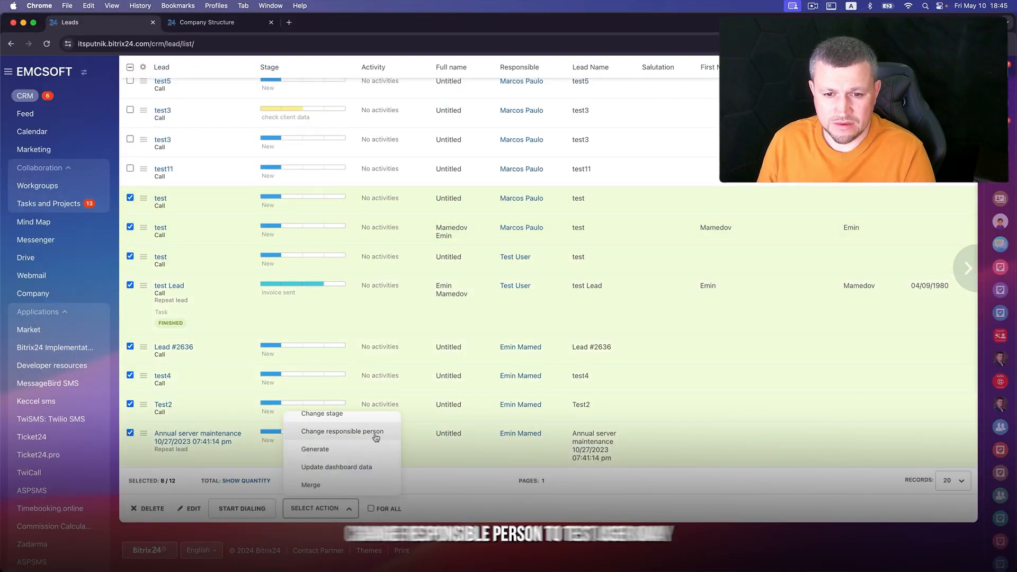
click(375, 429)
click(423, 508)
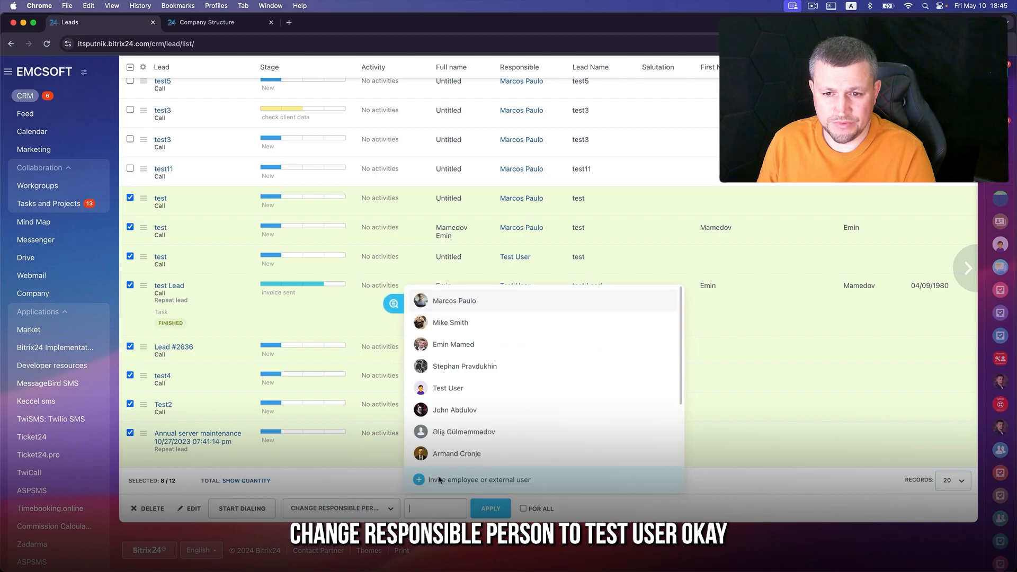
click(460, 388)
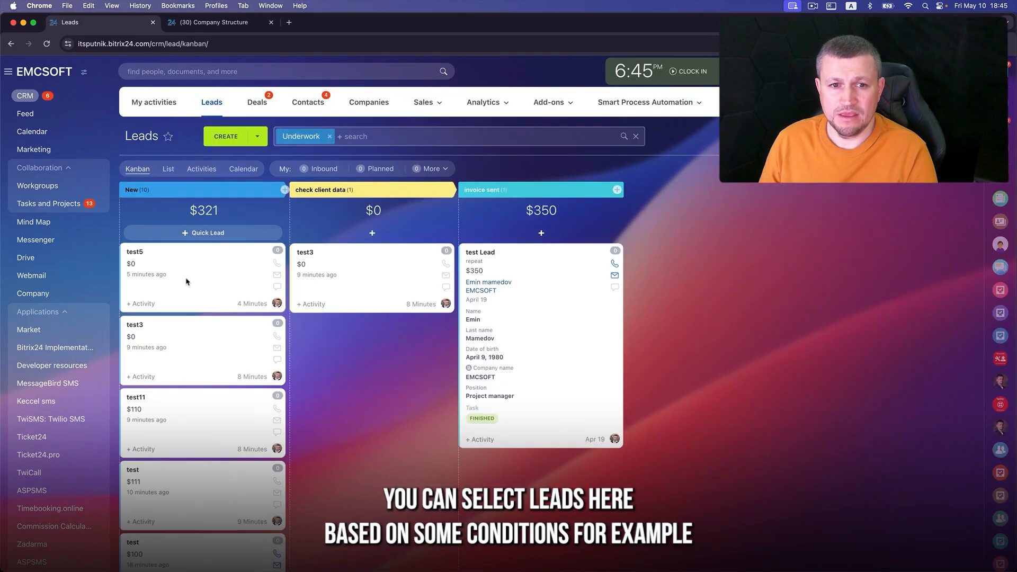
- Select six lead cards across stages and assign Test User as responsible person
click(193, 289)
click(200, 348)
click(200, 434)
click(204, 490)
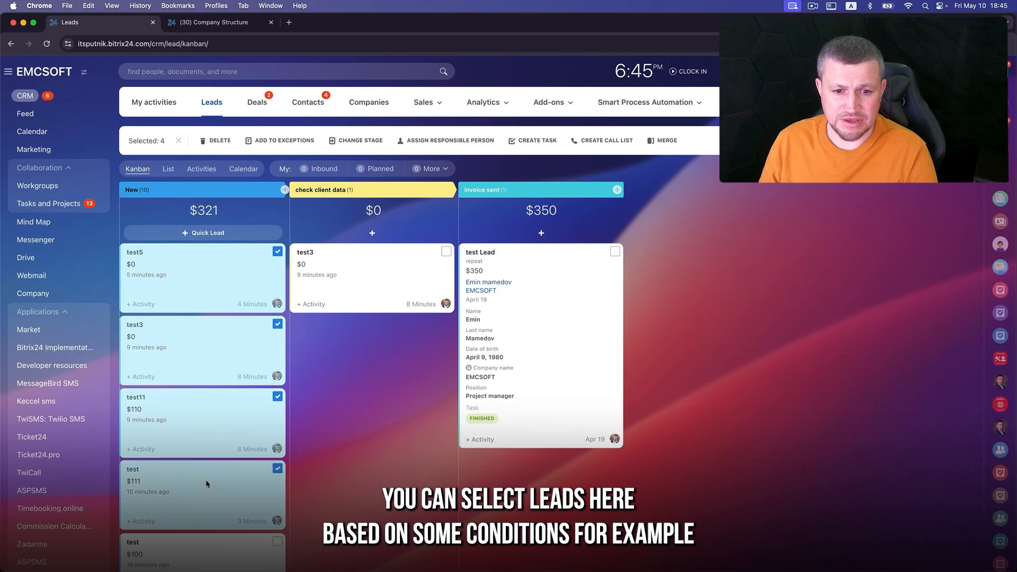
click(381, 292)
click(513, 332)
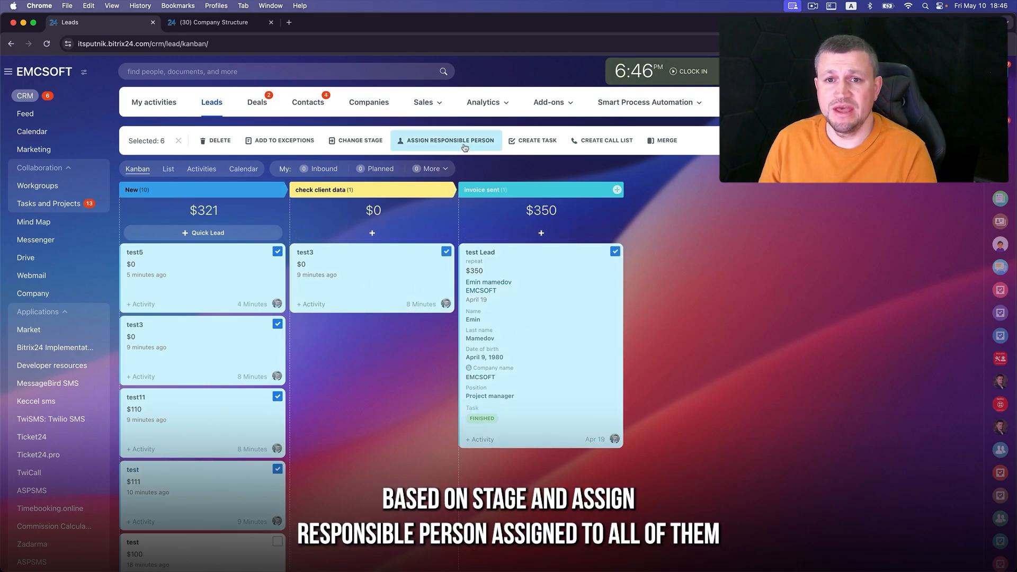
click(464, 147)
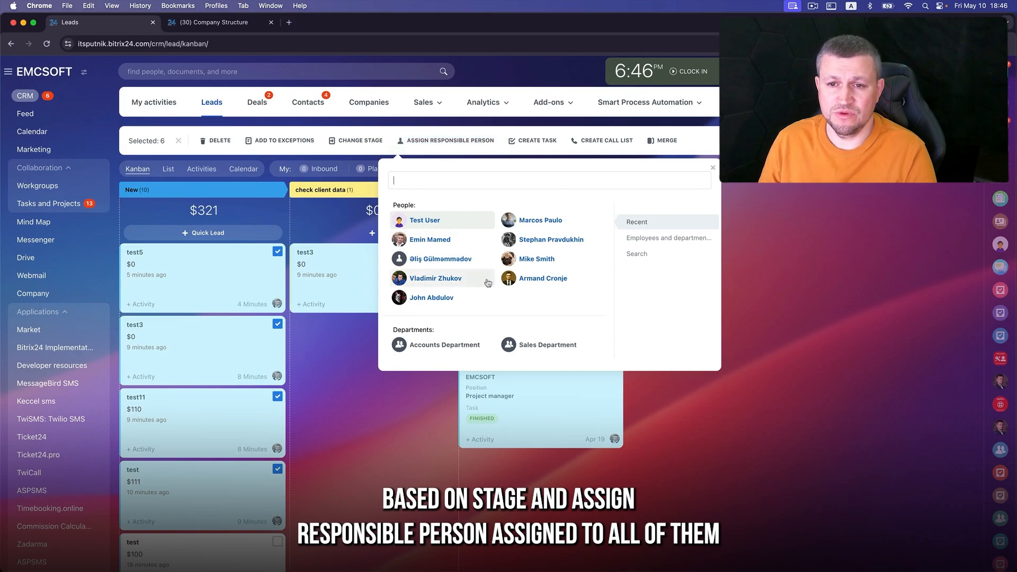
click(440, 220)
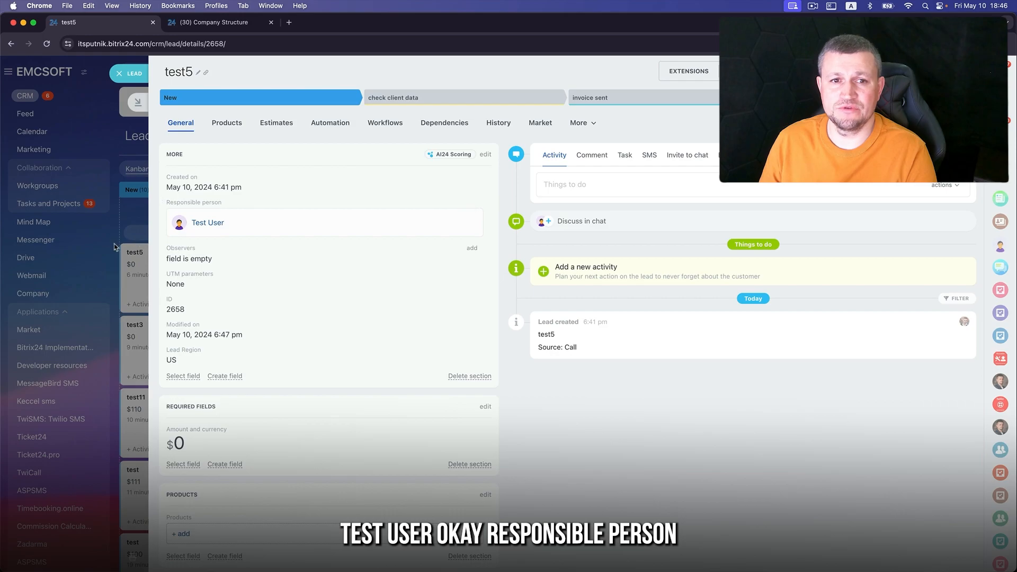
- Show the Responsible person field on the kanban lead cards
click(114, 246)
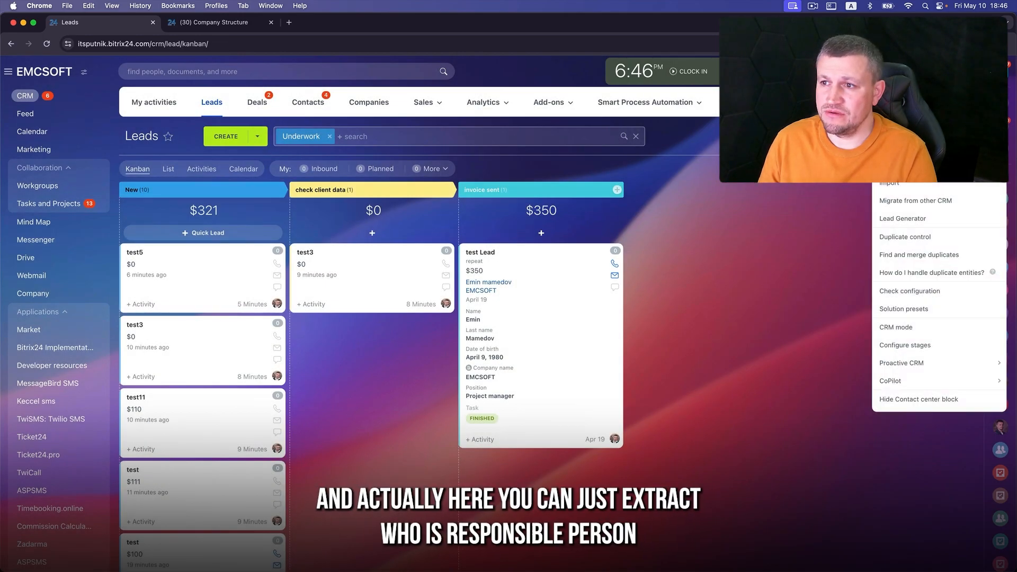
click(819, 165)
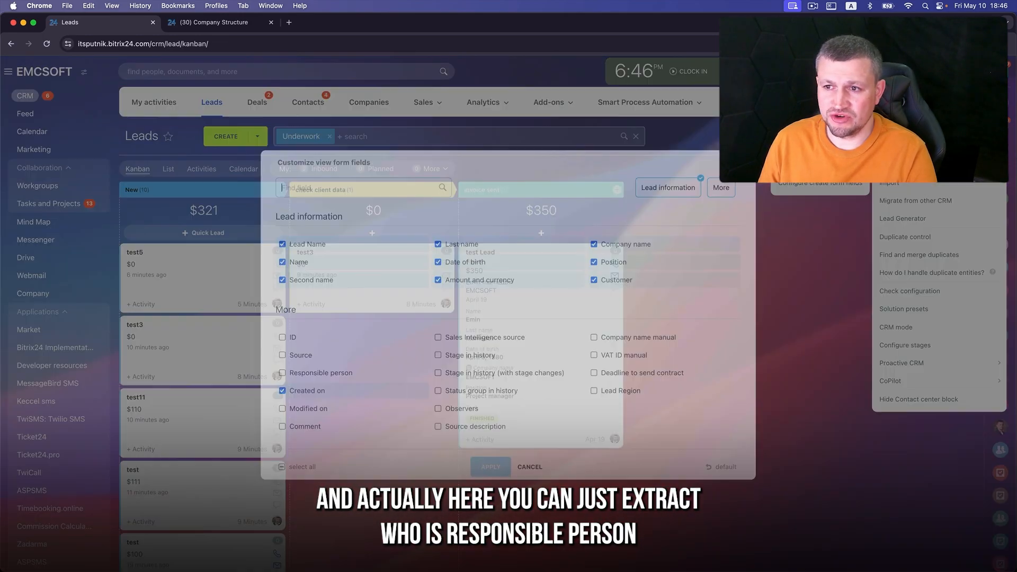
click(299, 371)
click(490, 466)
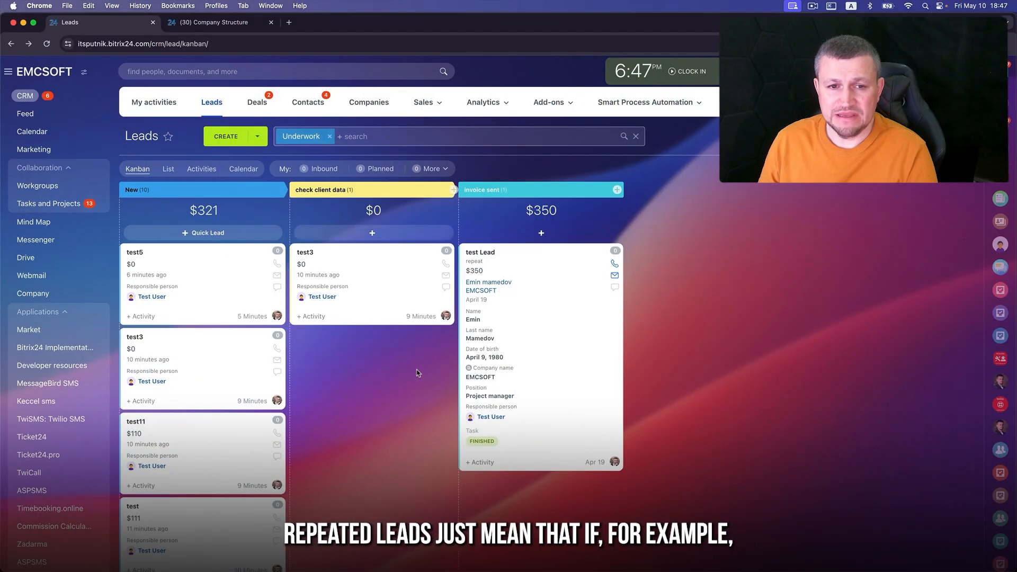
- Review the test3 lead details and highlight the Repeat lead label
click(307, 253)
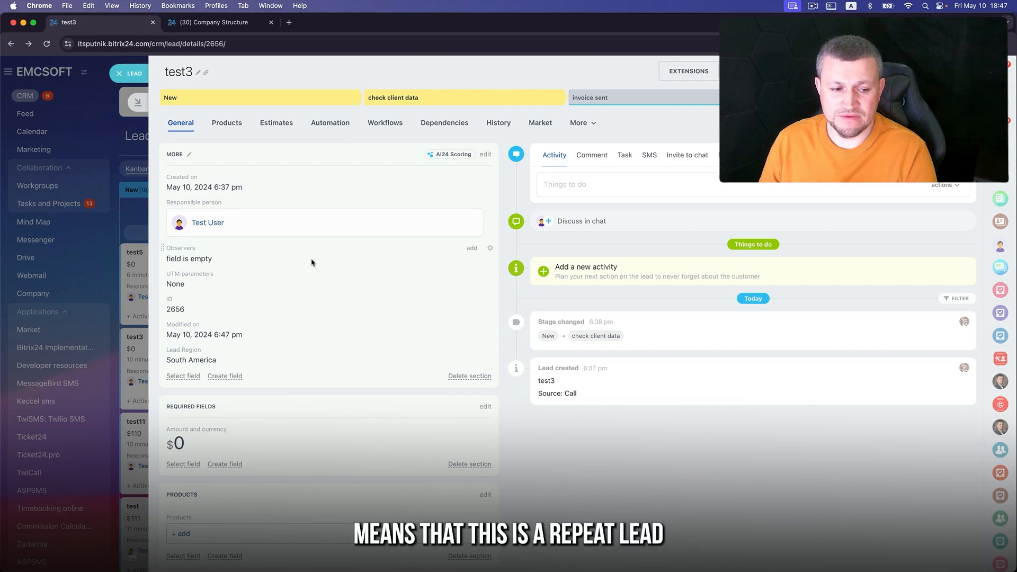
click(140, 76)
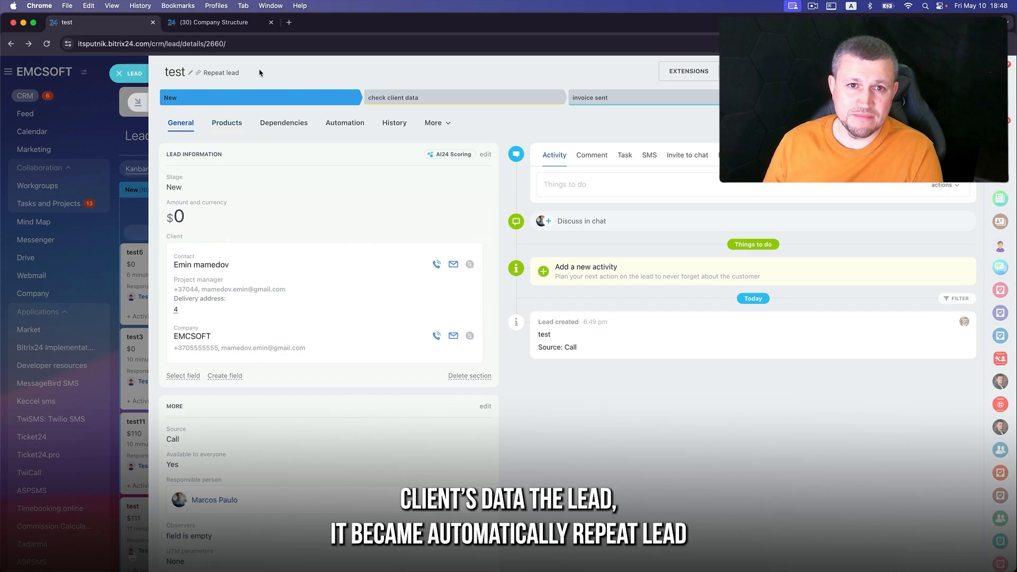
drag(260, 72, 206, 70)
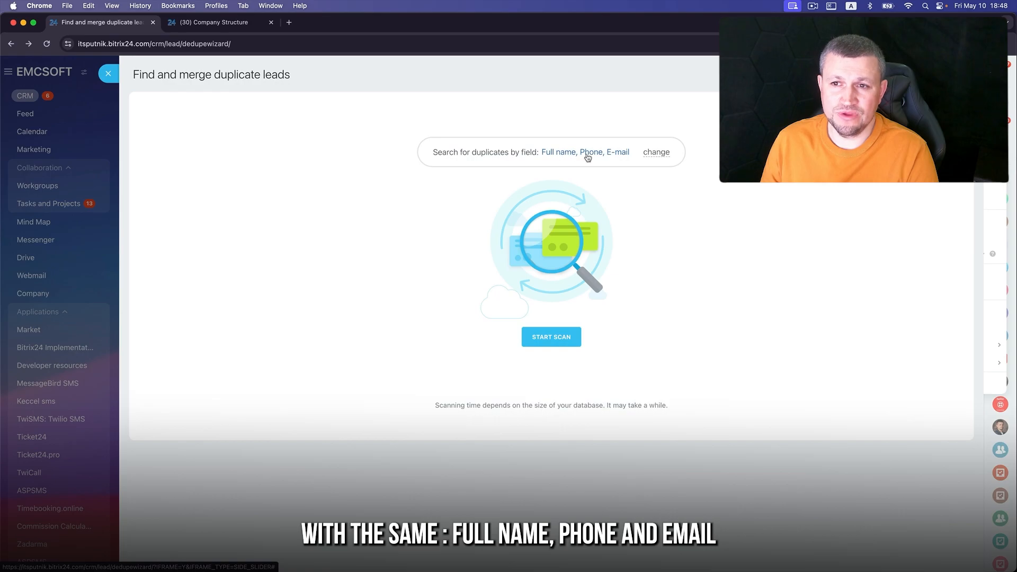
- Match duplicates on Phone and E-mail only, then start the duplicate scan
click(655, 154)
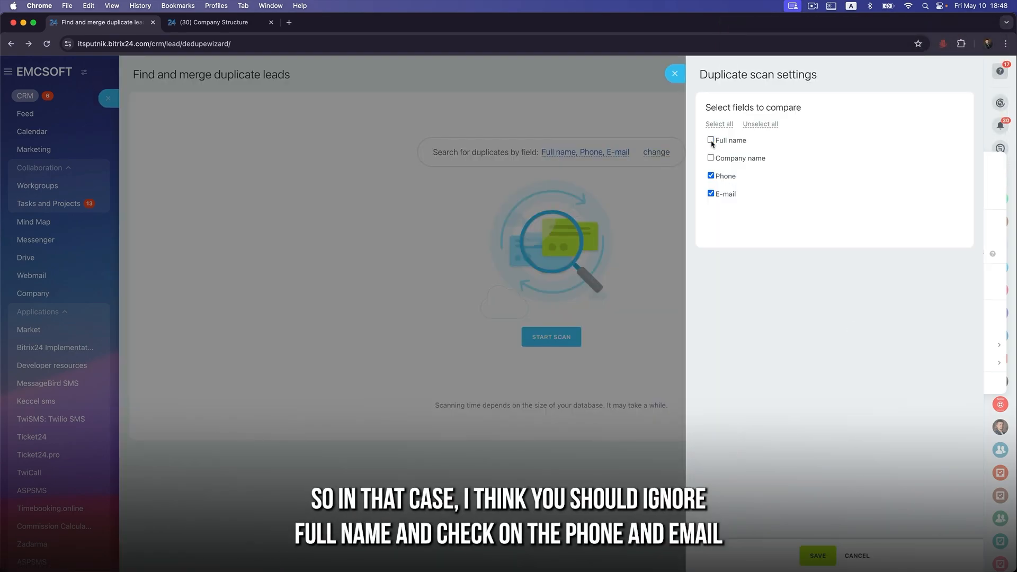
click(818, 556)
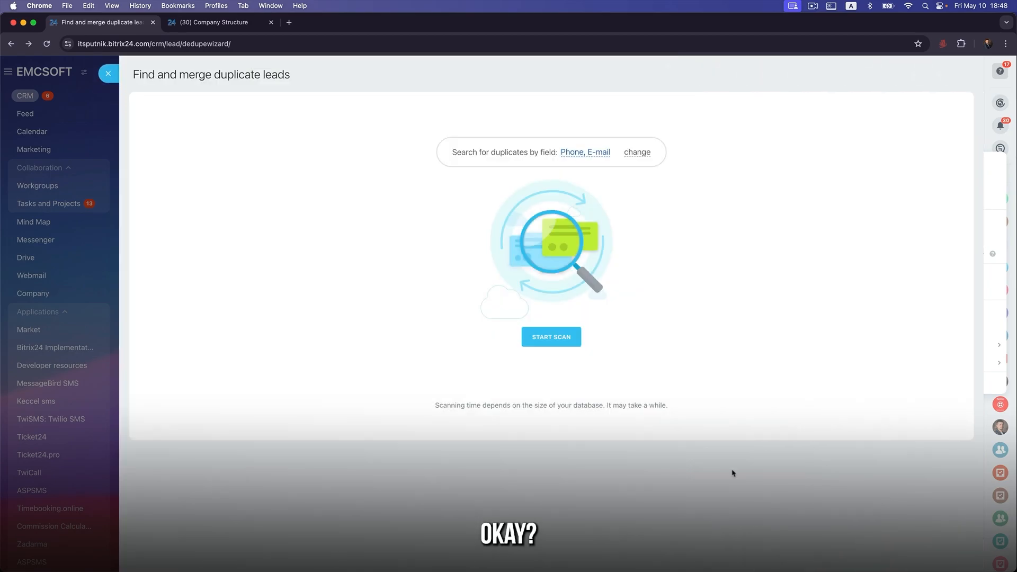
click(542, 337)
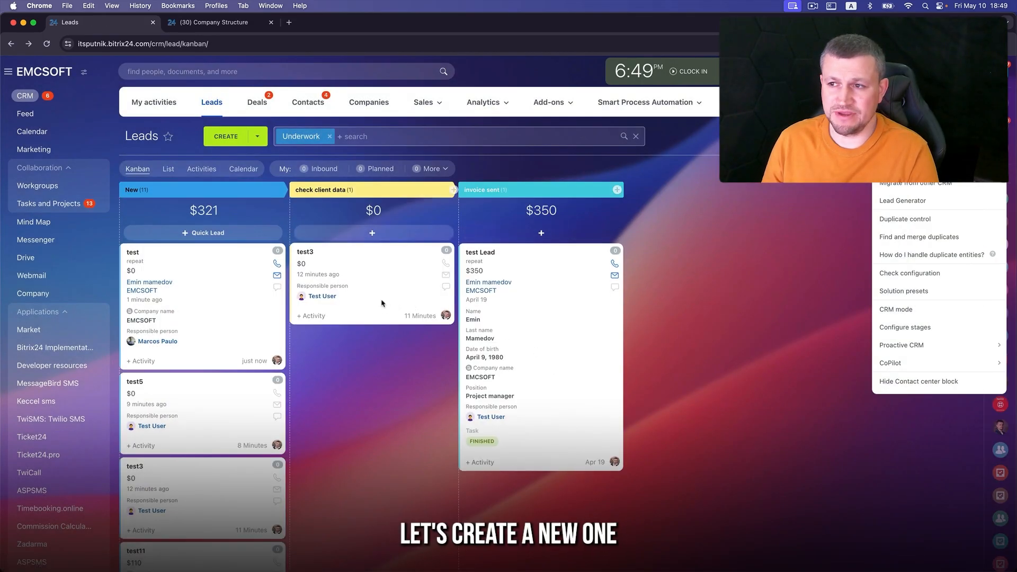
- Review the test5 lead details, then open the test3 lead
click(137, 382)
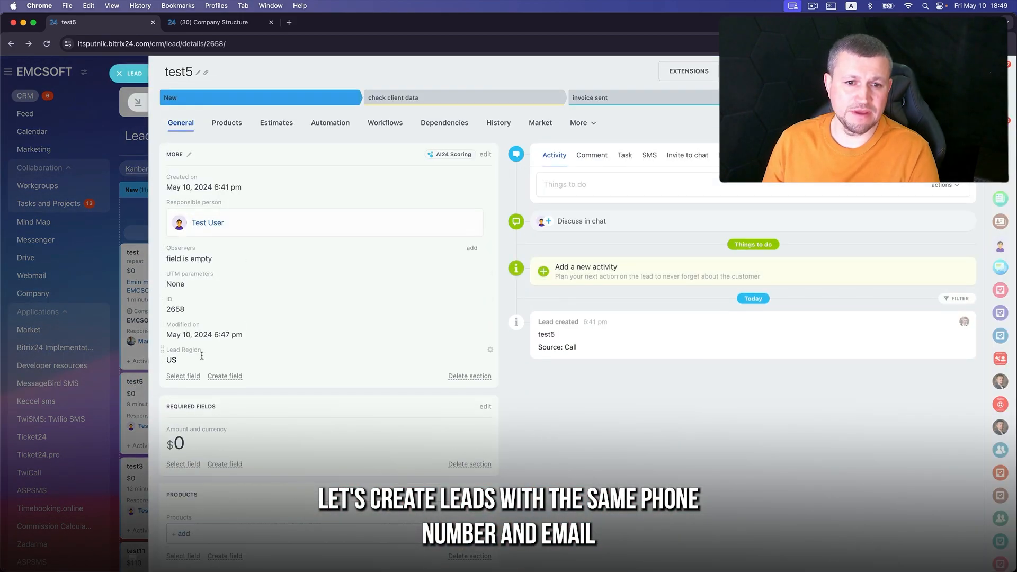
click(141, 472)
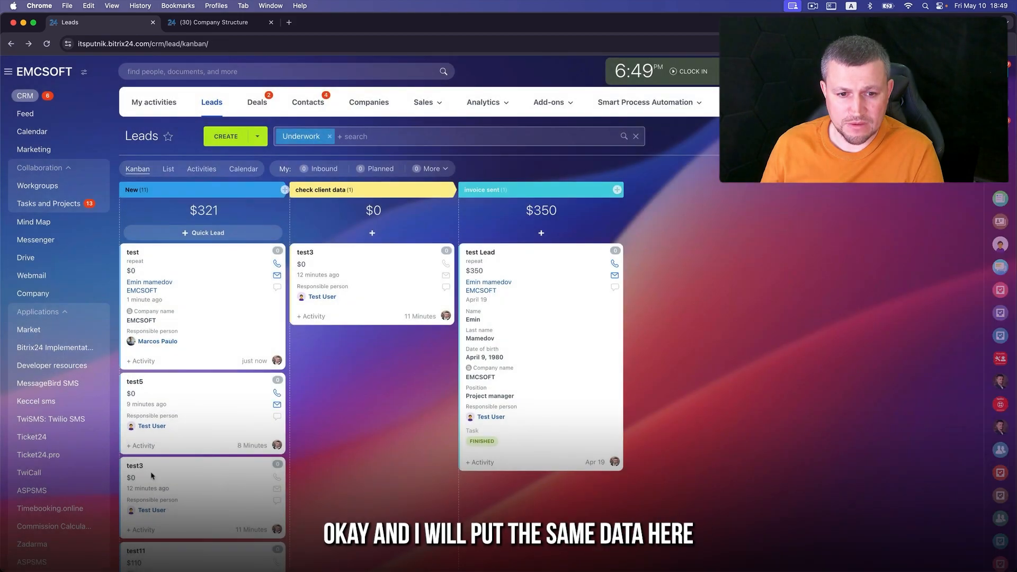
click(309, 253)
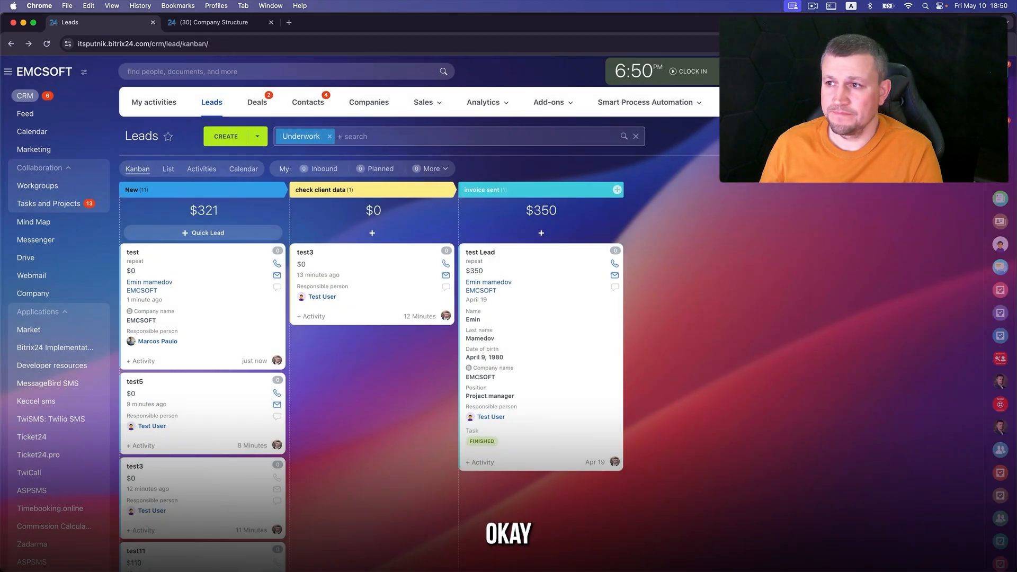
- Rescan for duplicate leads, note the 2 found, and open manual merging
click(995, 168)
click(927, 237)
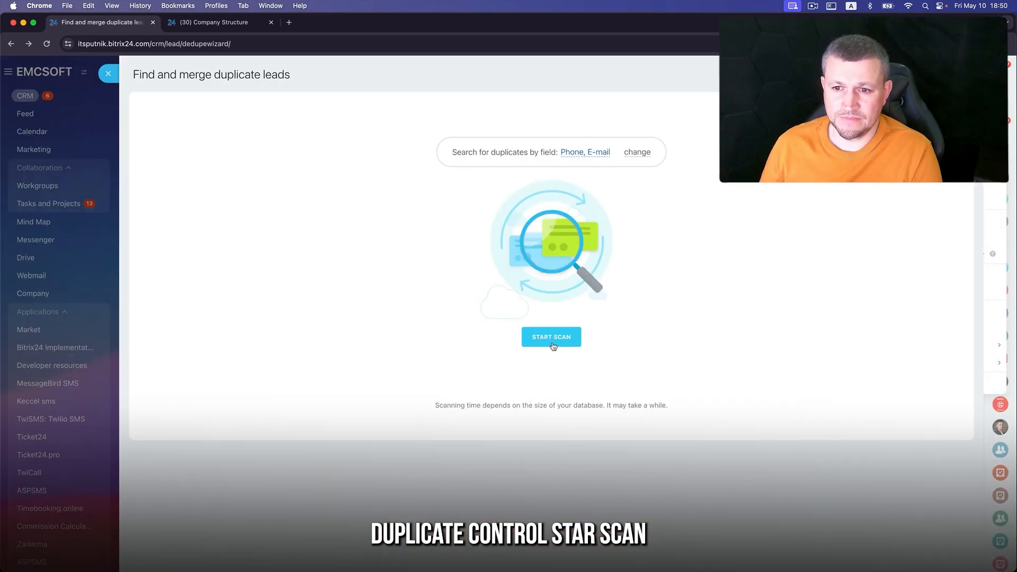
click(552, 343)
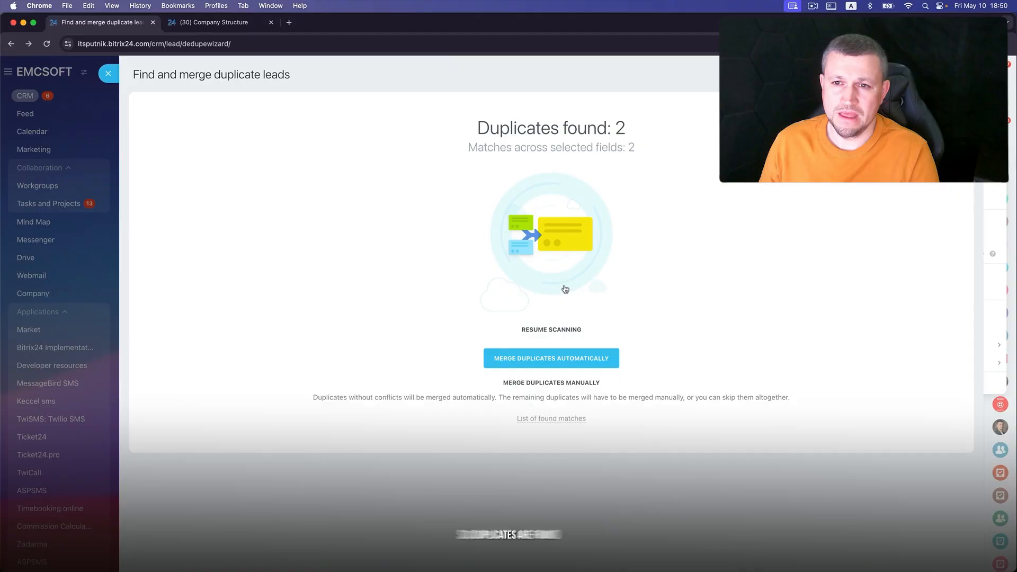
drag(527, 123, 629, 150)
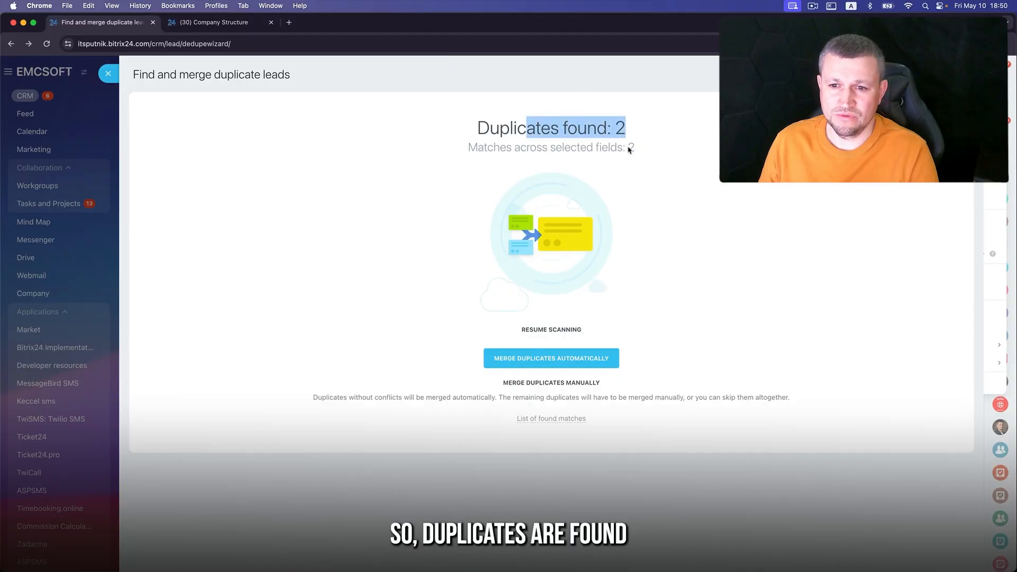
click(592, 390)
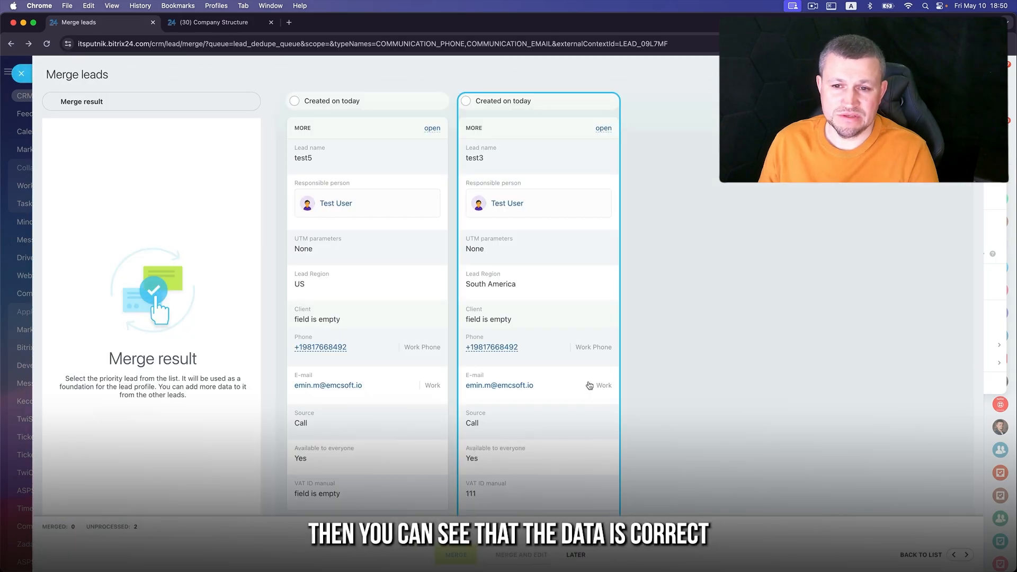
- Merge test5 into test3 with test3 as priority, taking US as Lead Region
click(465, 101)
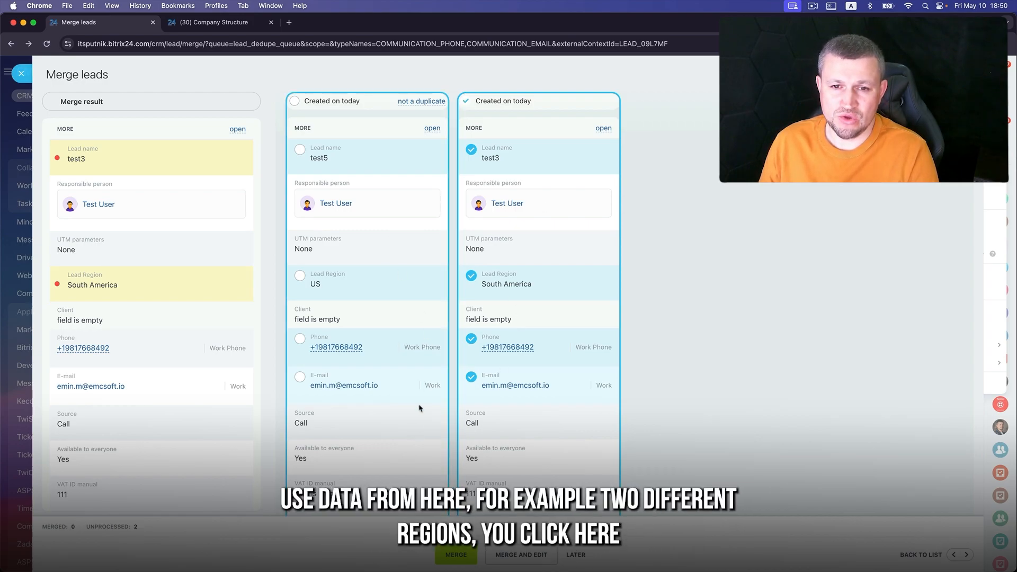
click(405, 286)
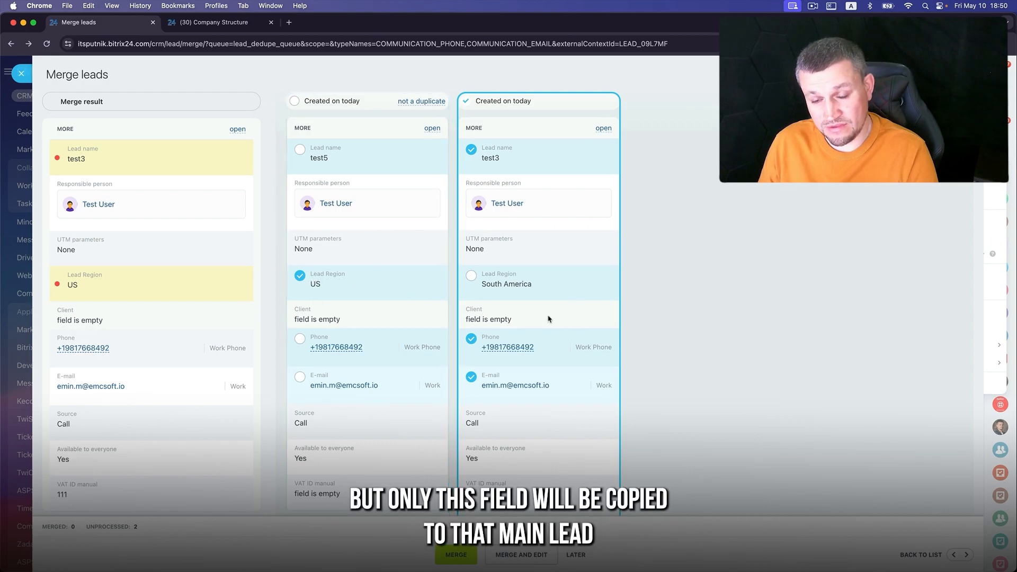
click(456, 555)
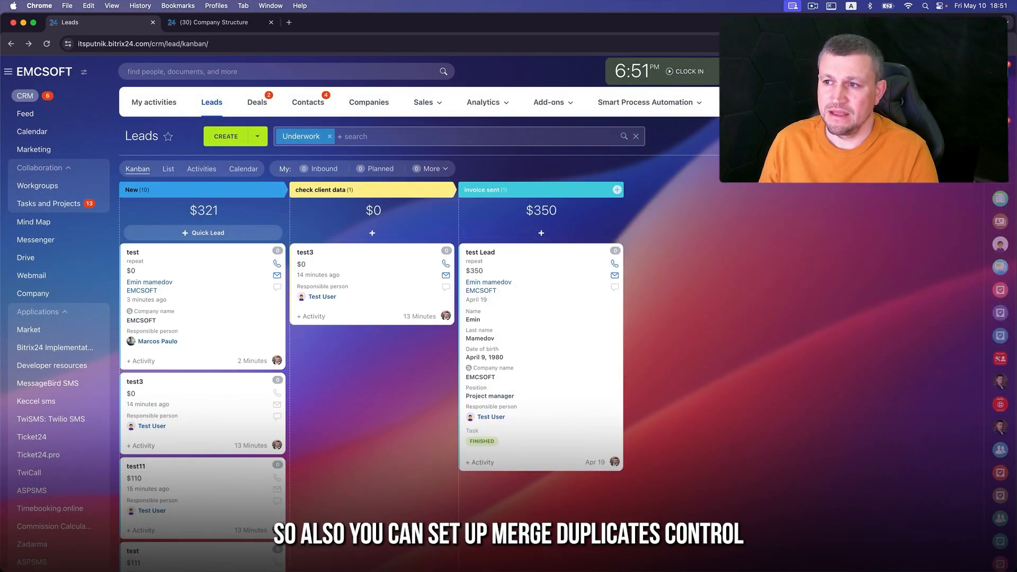
- Set the lead duplicate finder to run Daily, then check the notifications list
click(968, 136)
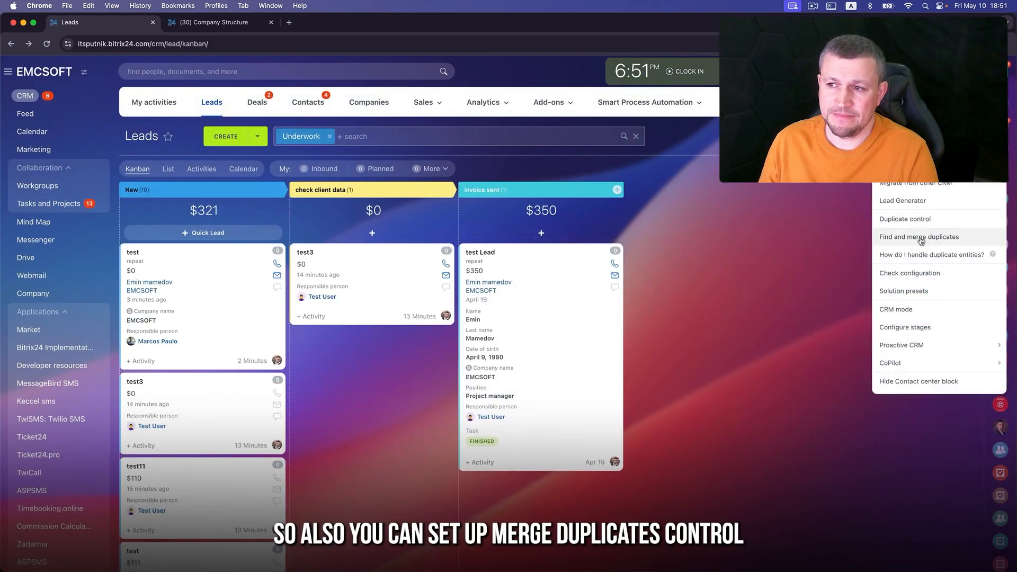
click(921, 239)
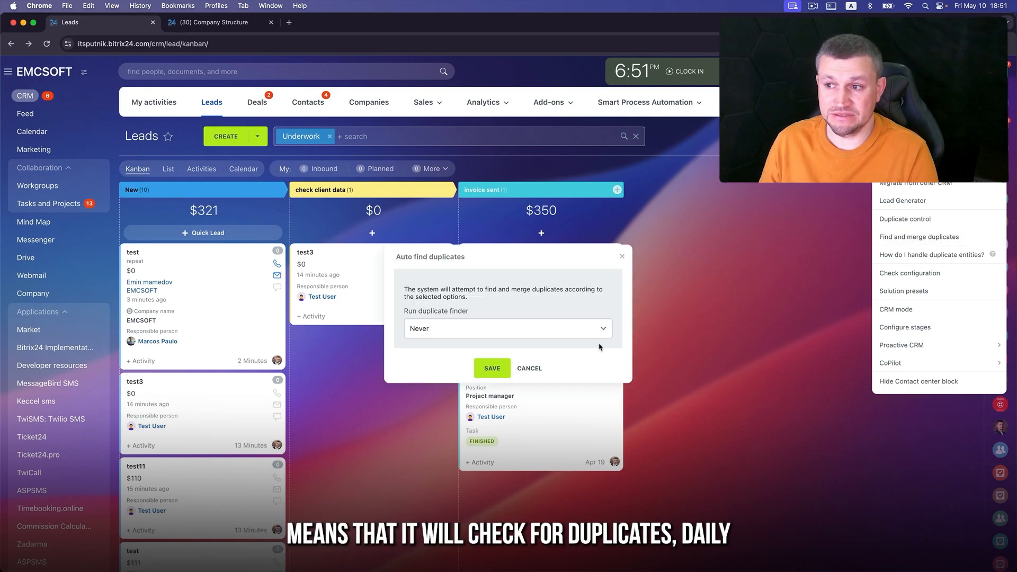
click(504, 327)
click(440, 359)
click(498, 367)
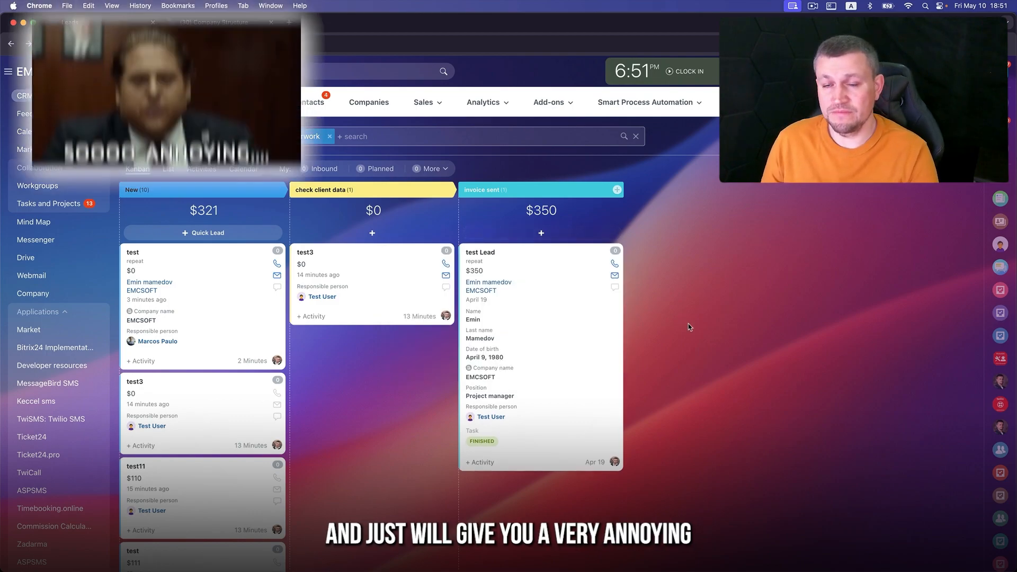
click(999, 127)
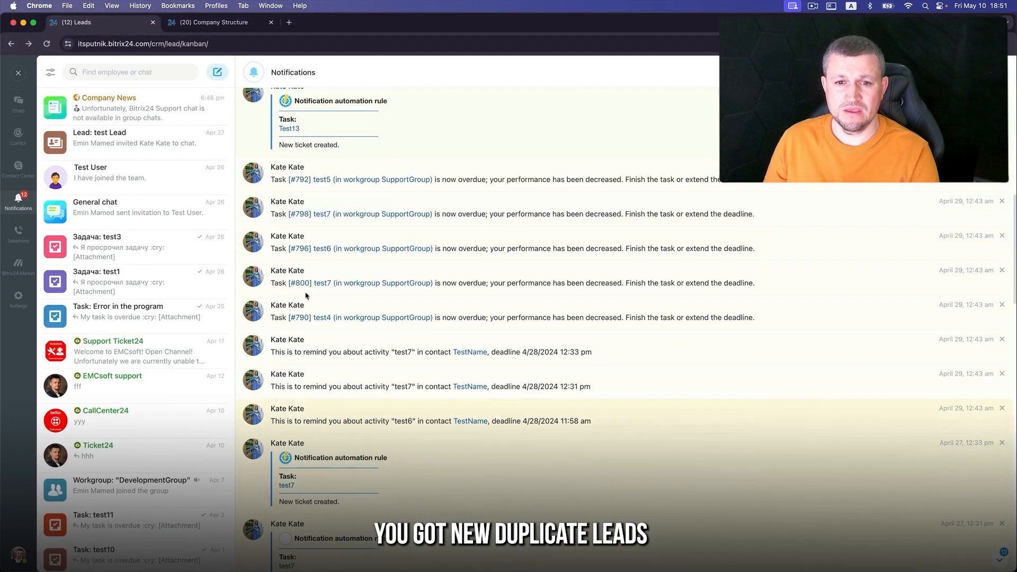
scroll(306, 295, down, 5)
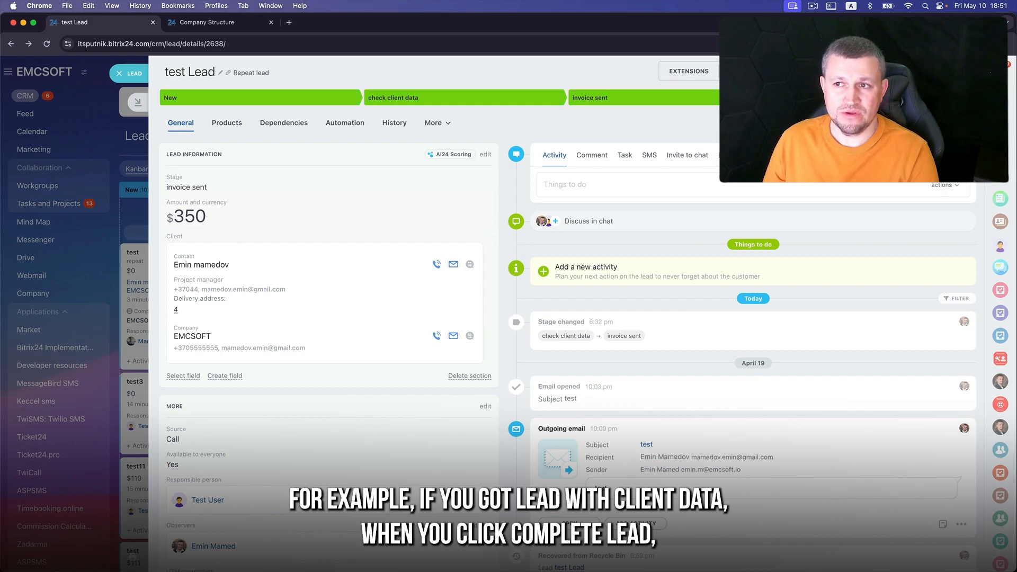
- Complete the test lead as a $350 deal in the General pipeline, creating the Lead Region field
click(872, 97)
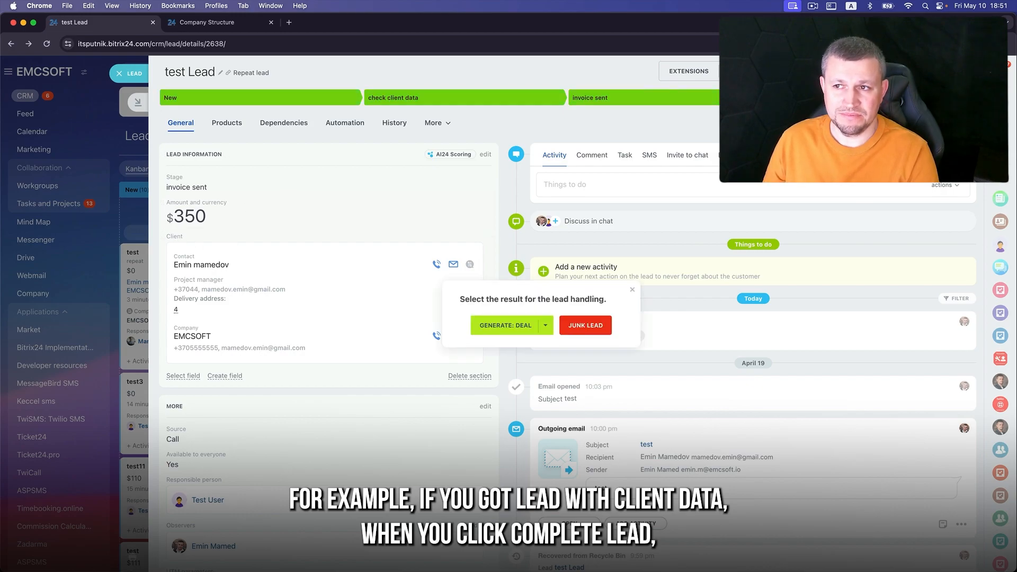
click(546, 327)
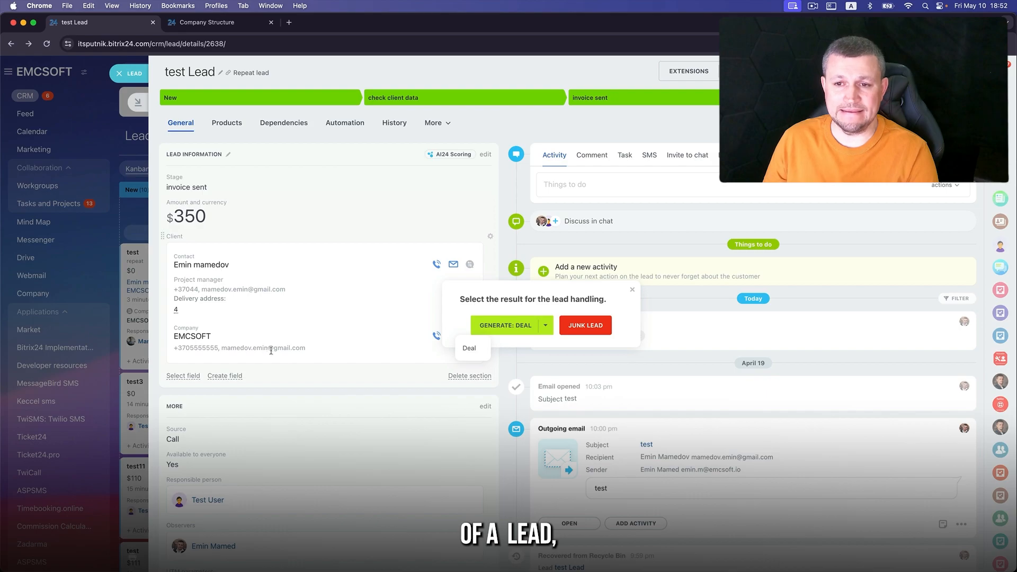
click(505, 327)
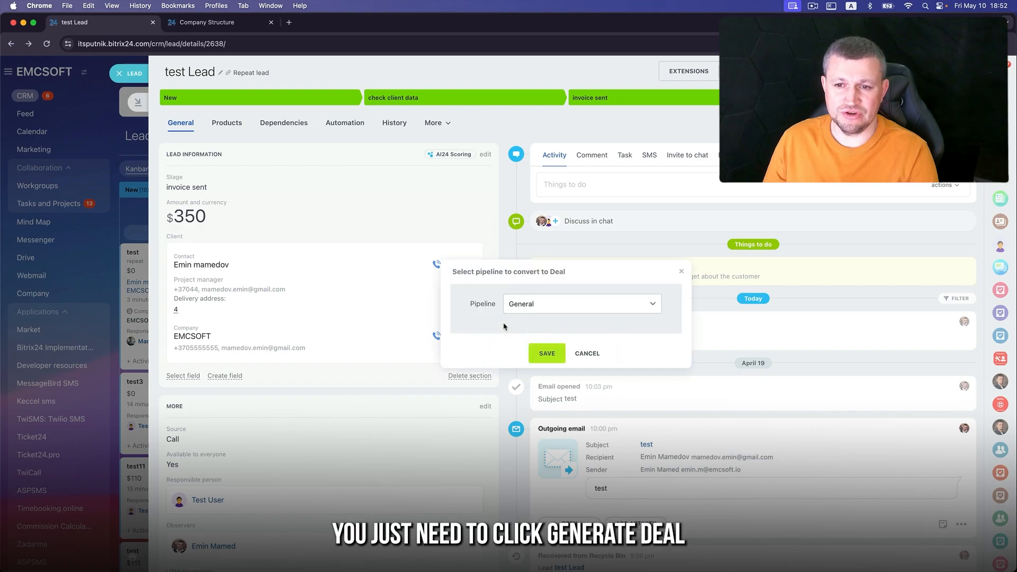
click(547, 353)
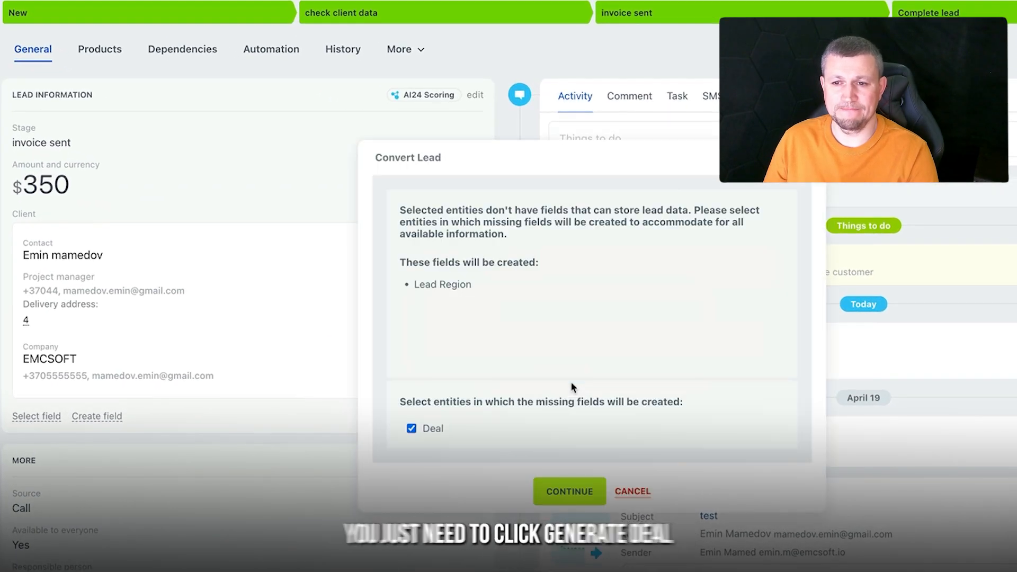
drag(399, 210, 443, 286)
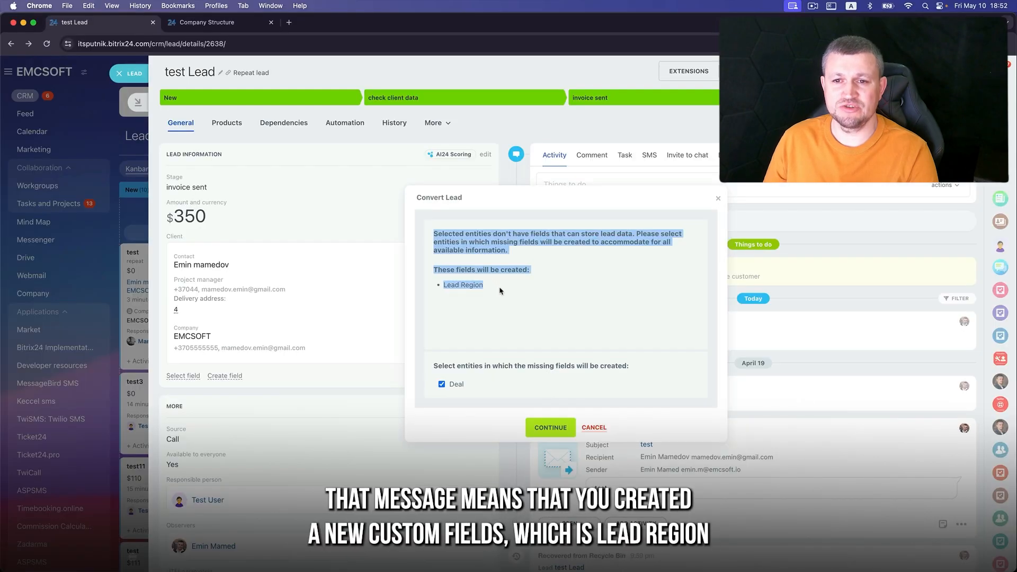
click(500, 290)
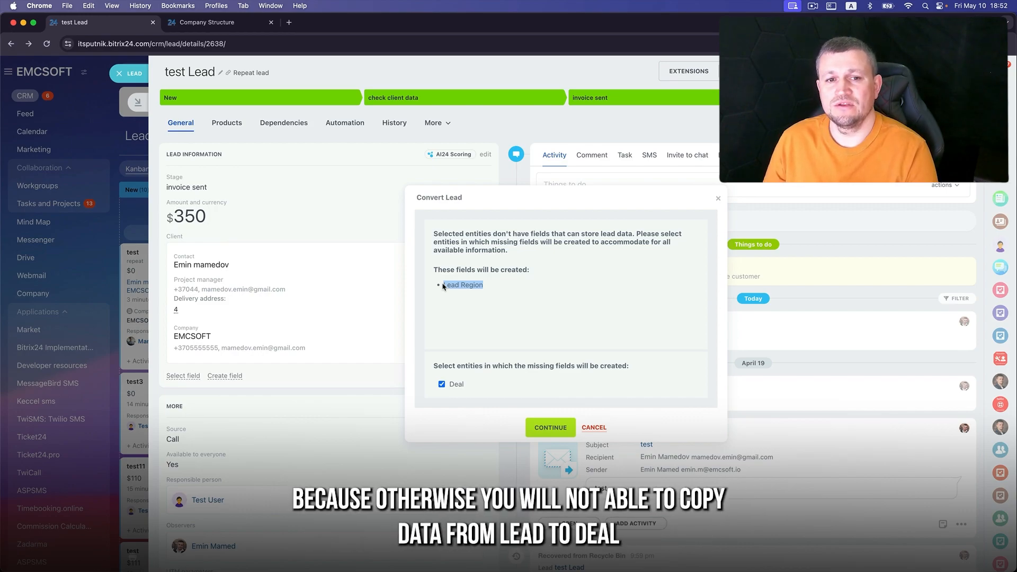
click(552, 430)
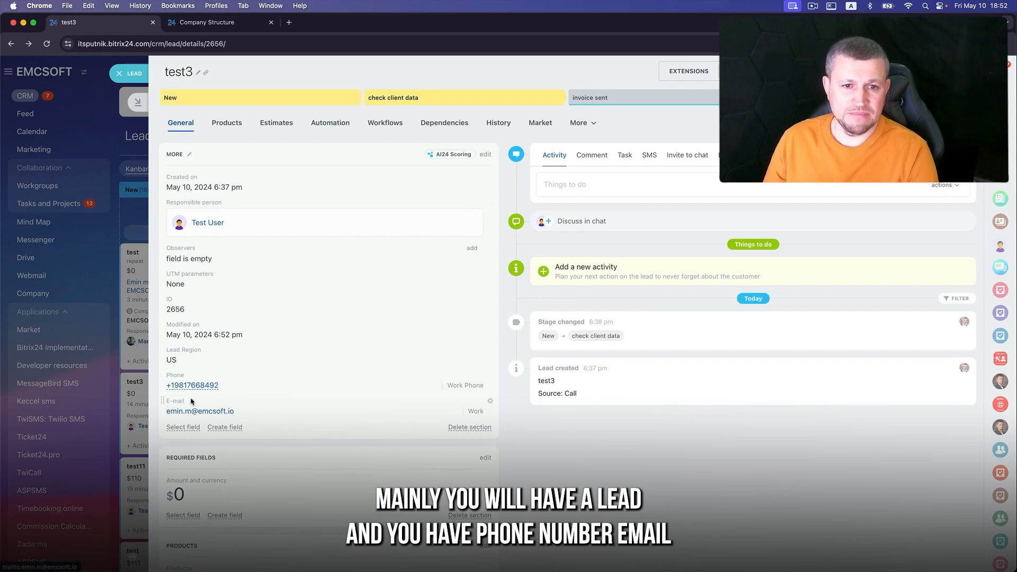
- Show the Name and Last name fields on the test3 lead
click(183, 428)
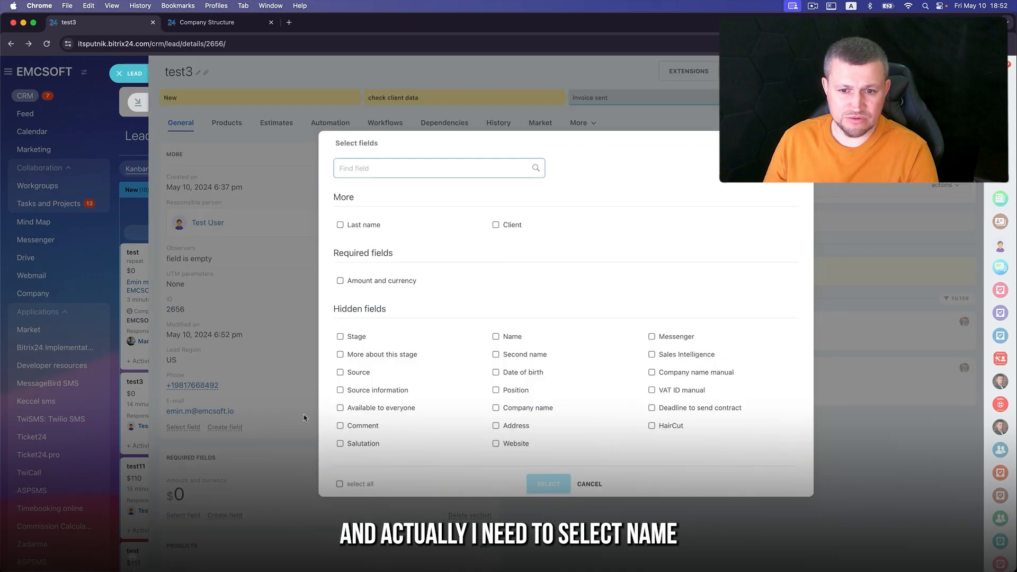
click(496, 336)
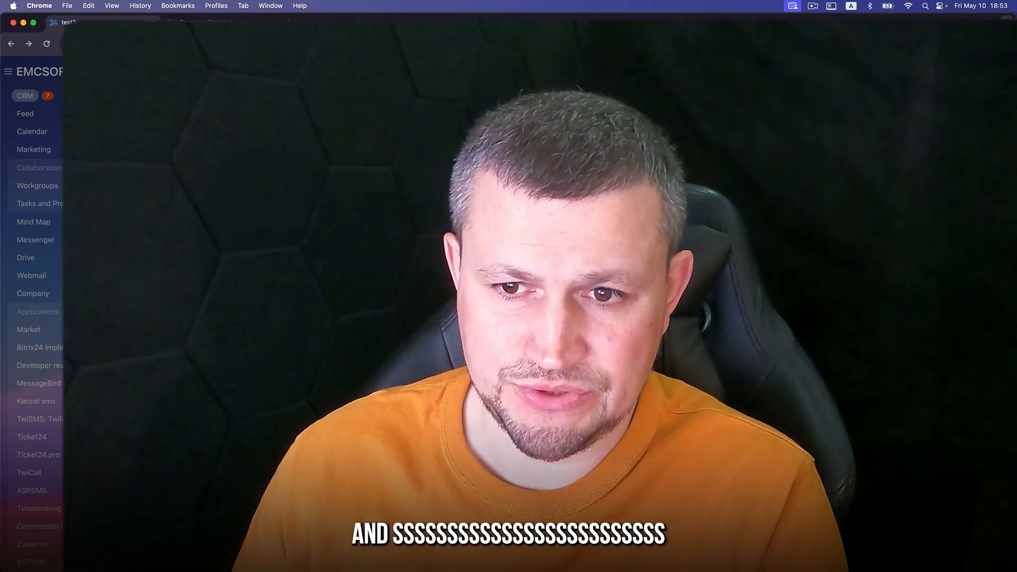
click(523, 343)
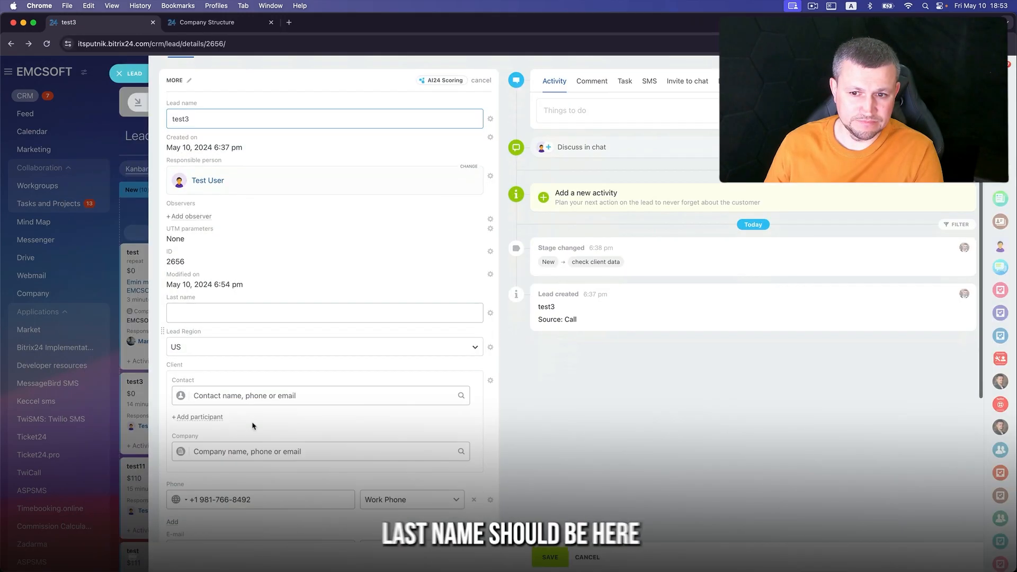
- Move Last name under Name and fill it in with the contact's surname
scroll(254, 426, down, 3)
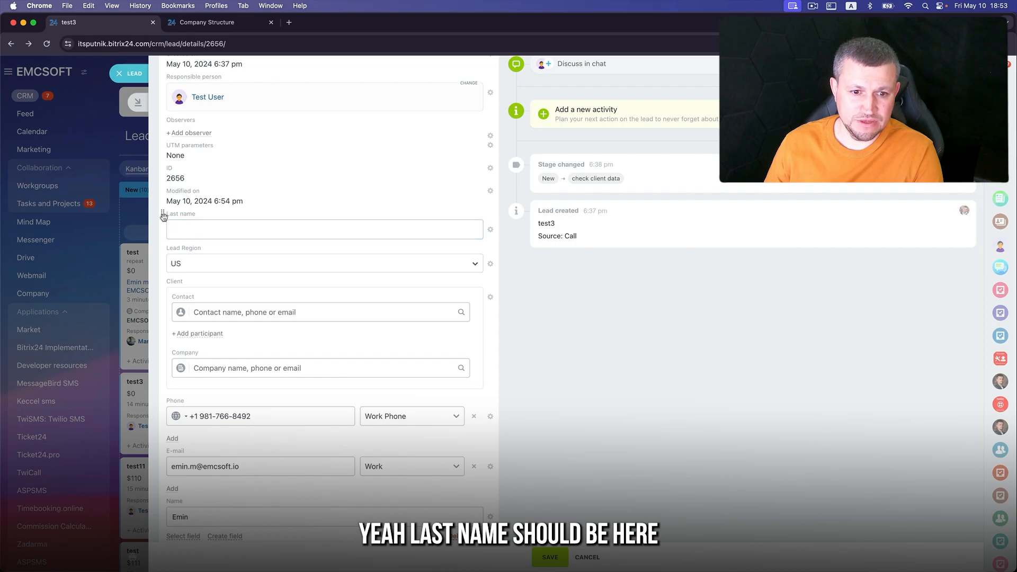
scroll(164, 216, down, 2)
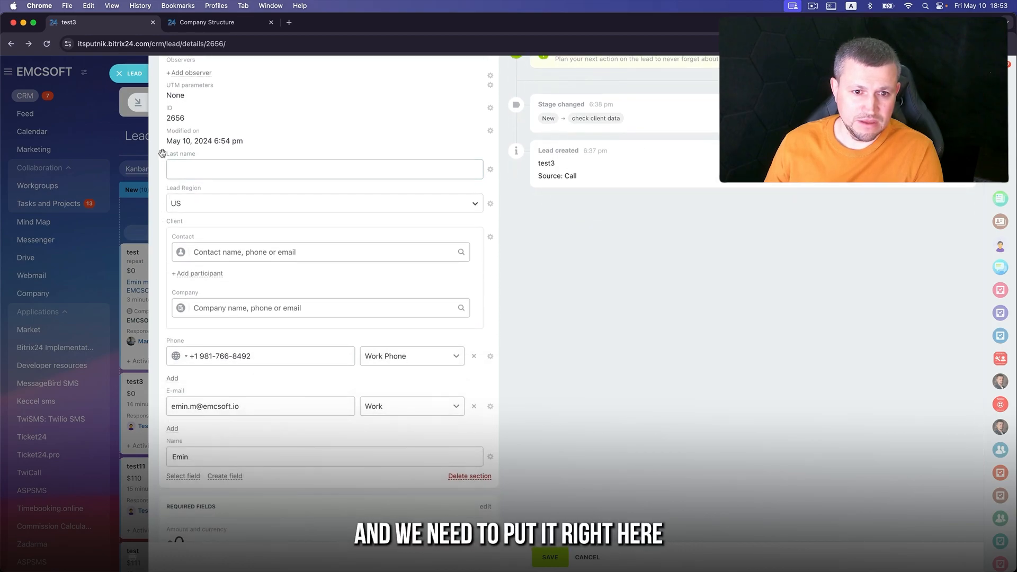
drag(163, 153, 204, 461)
click(204, 461)
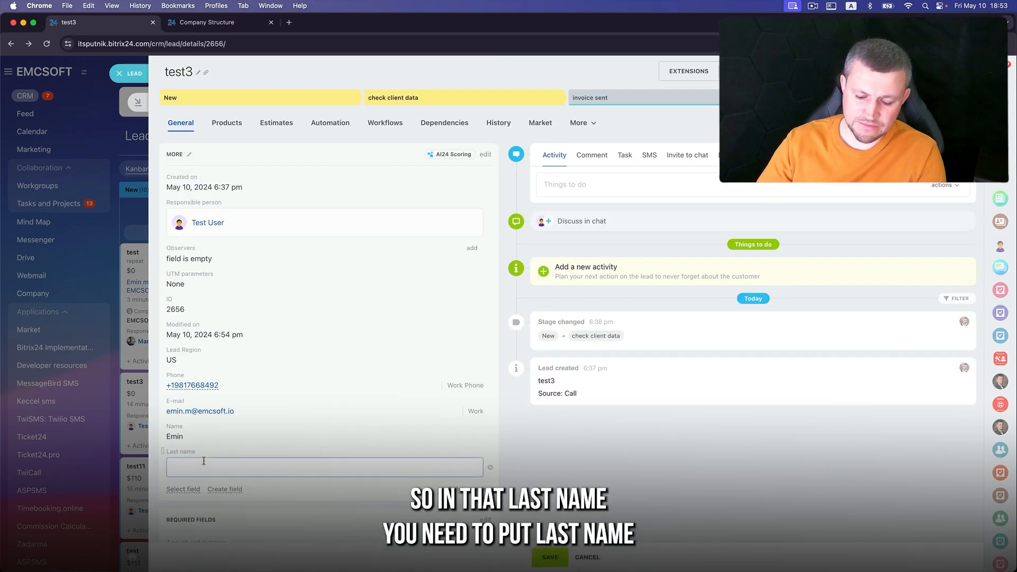
key(Return)
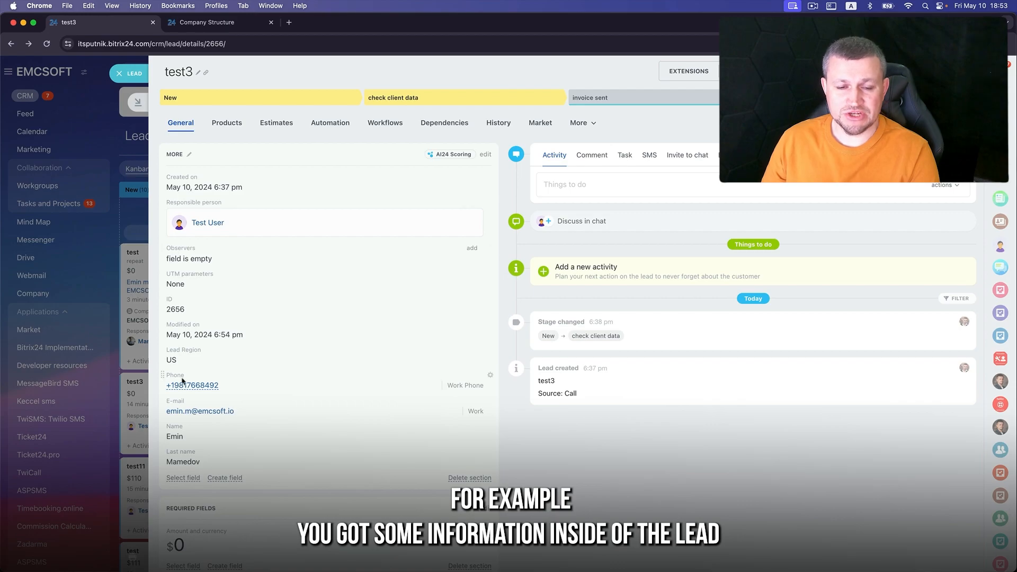
- Preview test3's conversion combinations from the final stage, then cancel completing the lead
click(848, 98)
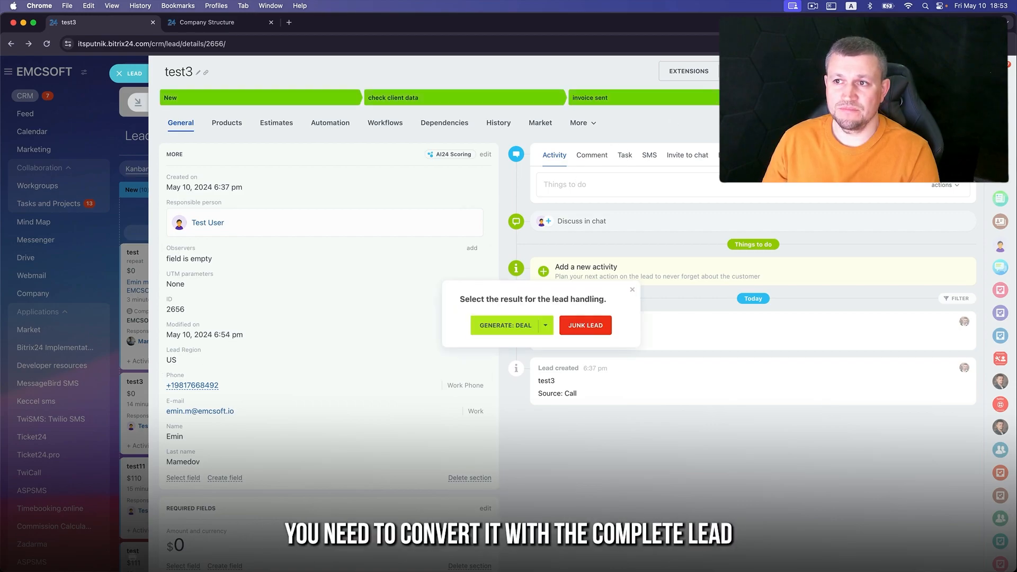
click(547, 326)
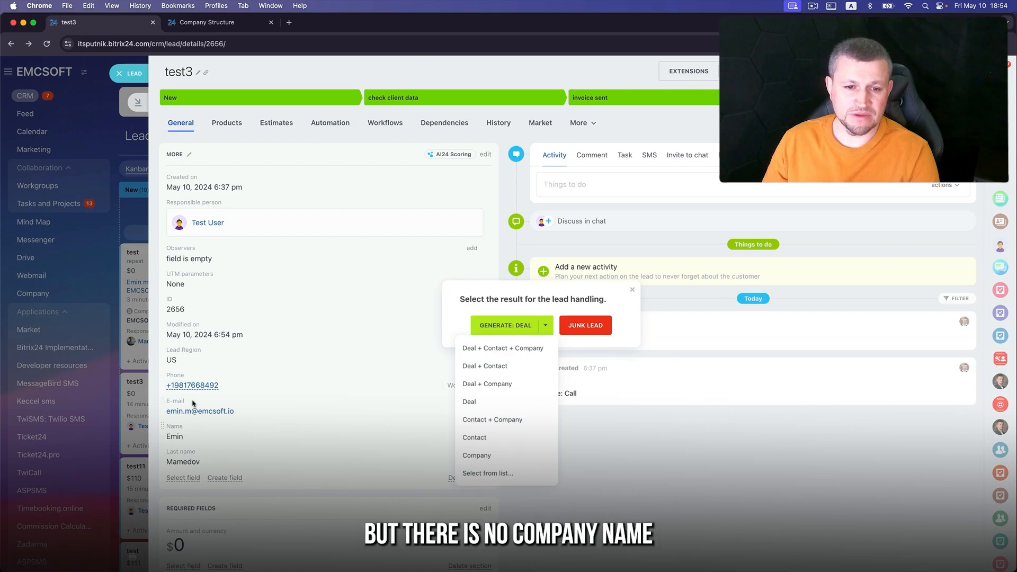
click(801, 466)
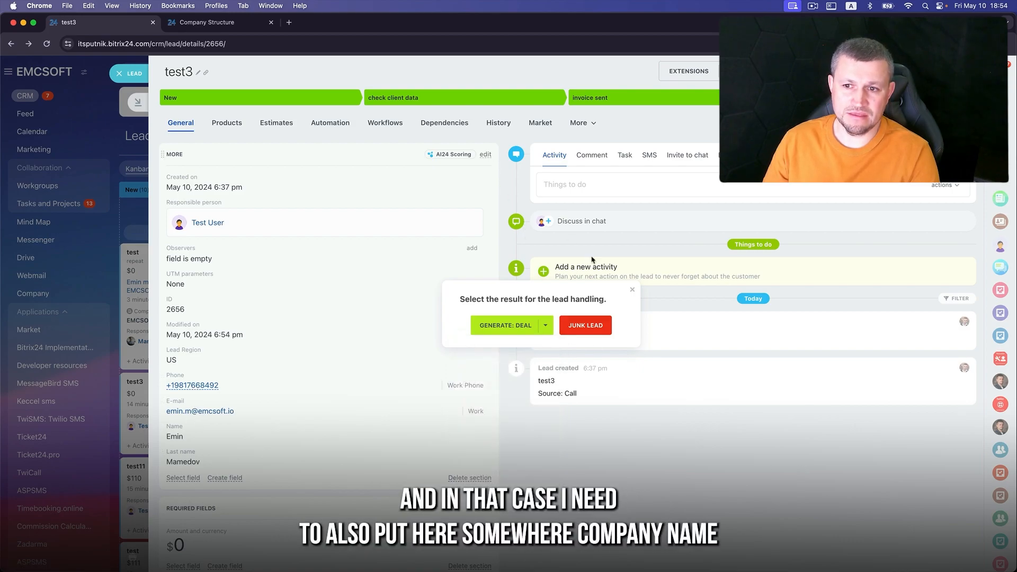
click(631, 291)
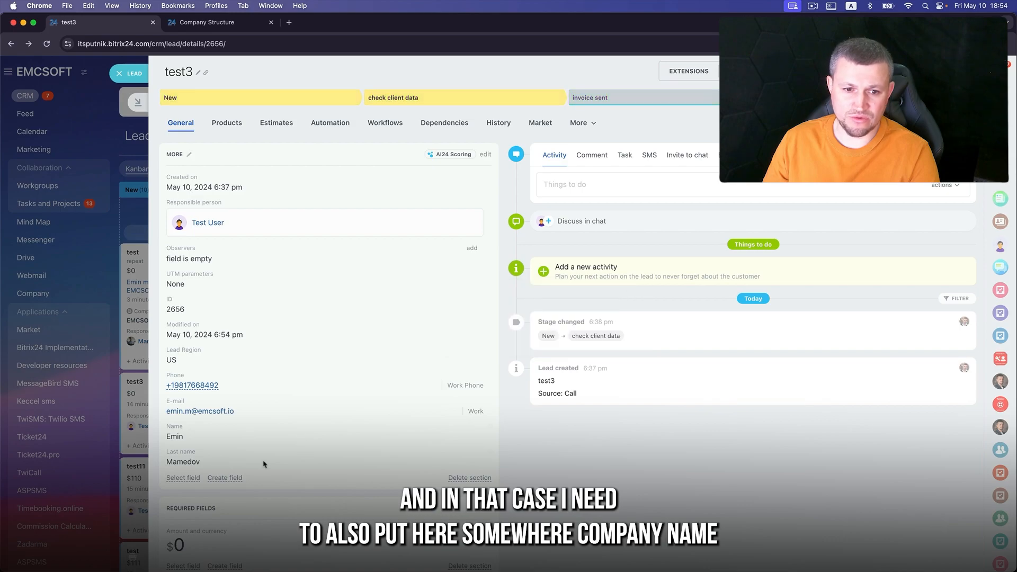
- Add a Company name field to the test3 lead set to EMCSOFT
click(184, 478)
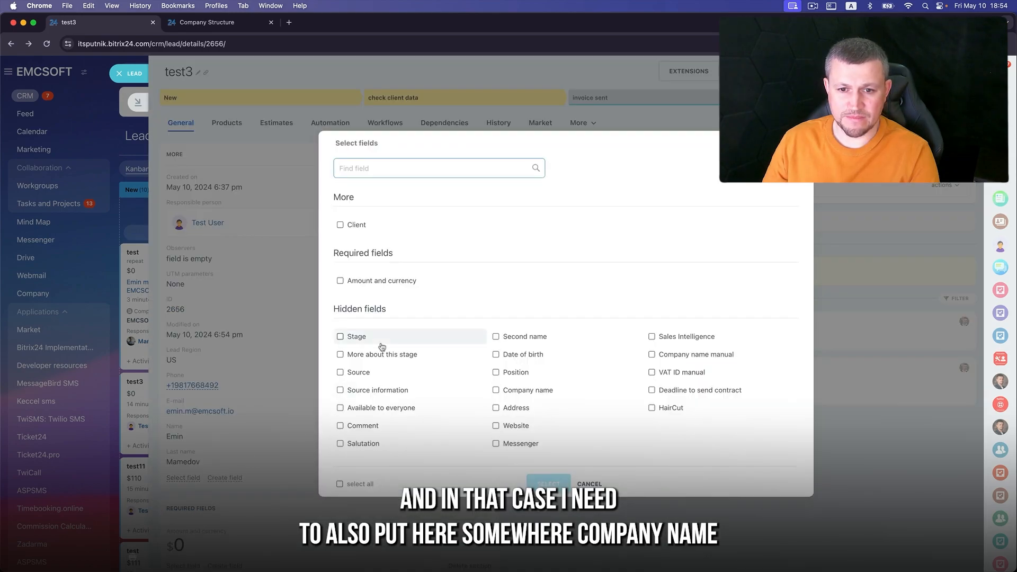
click(524, 390)
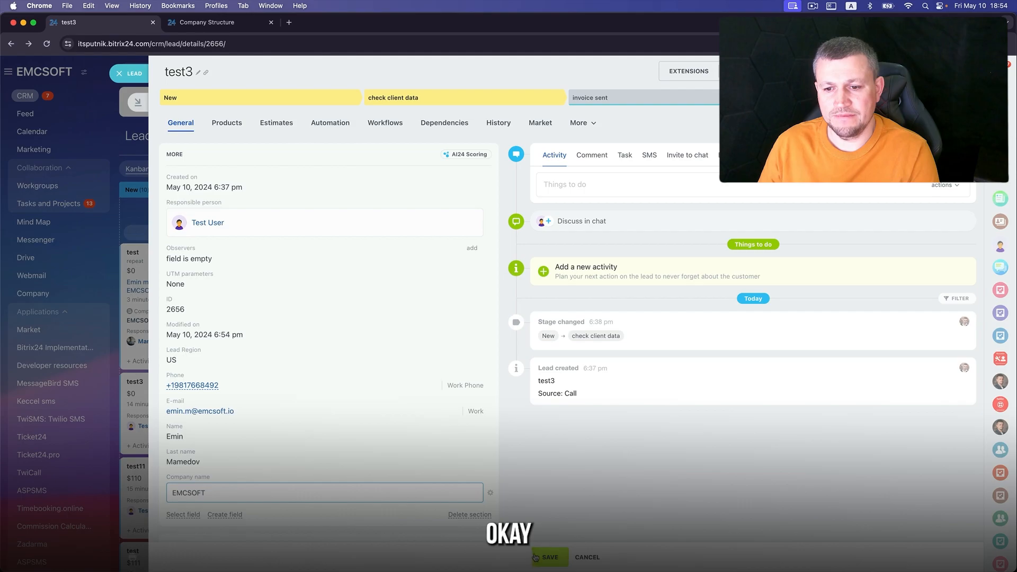
click(546, 325)
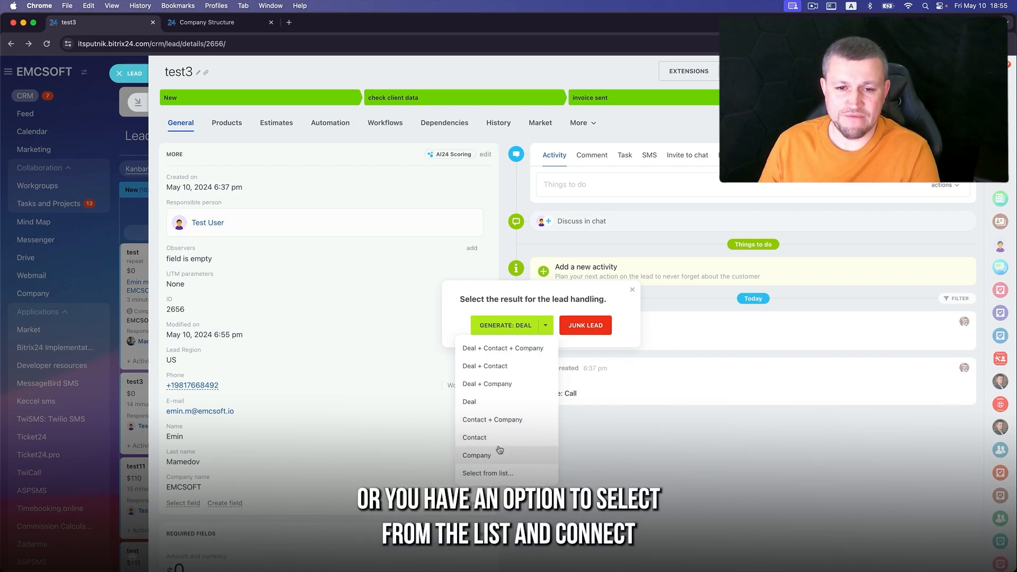
- Skip linking existing records and convert test3 into a deal, a new contact and company EMCSOFT
click(499, 474)
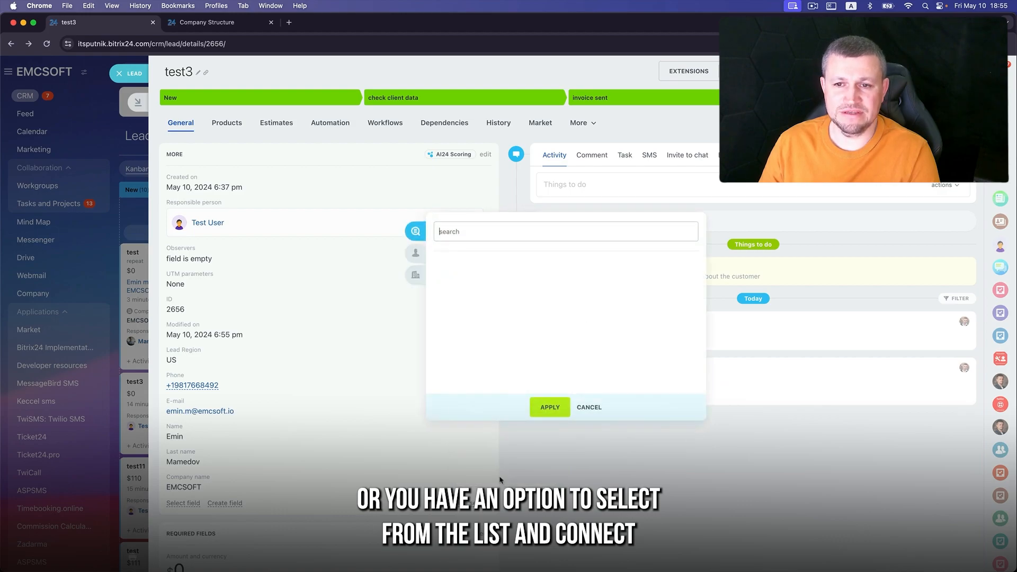
click(416, 251)
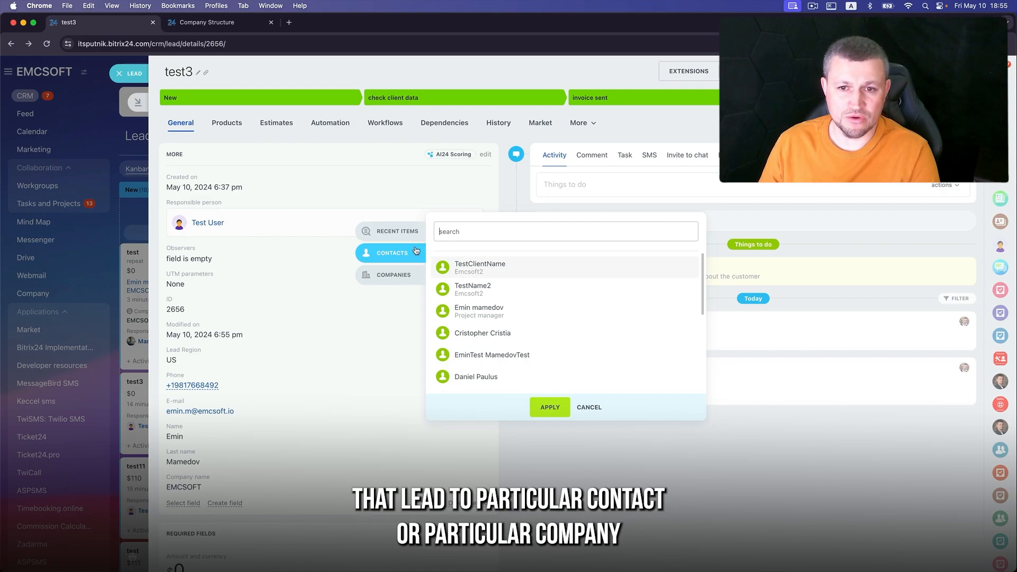
click(414, 273)
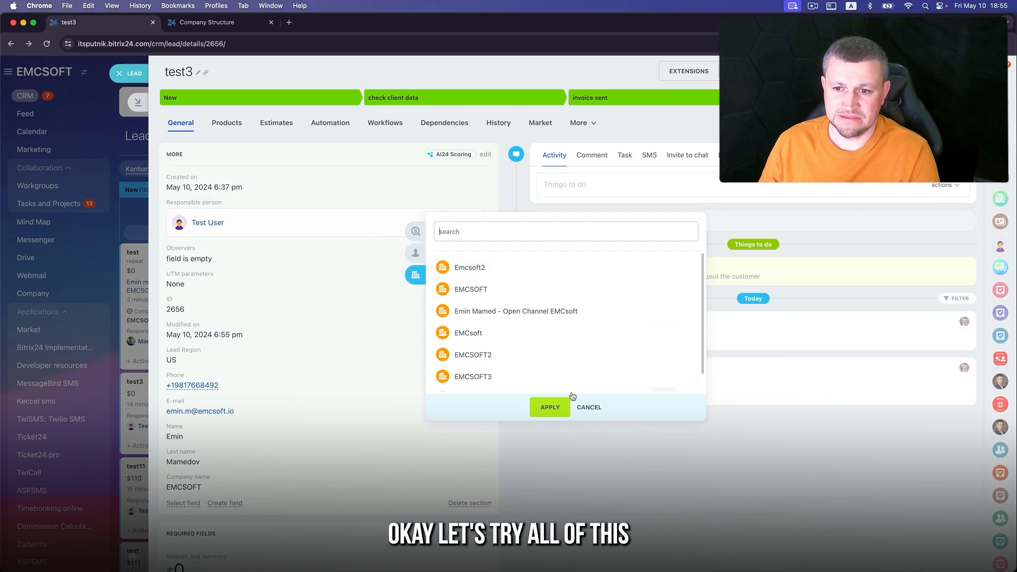
click(589, 406)
click(535, 347)
click(534, 347)
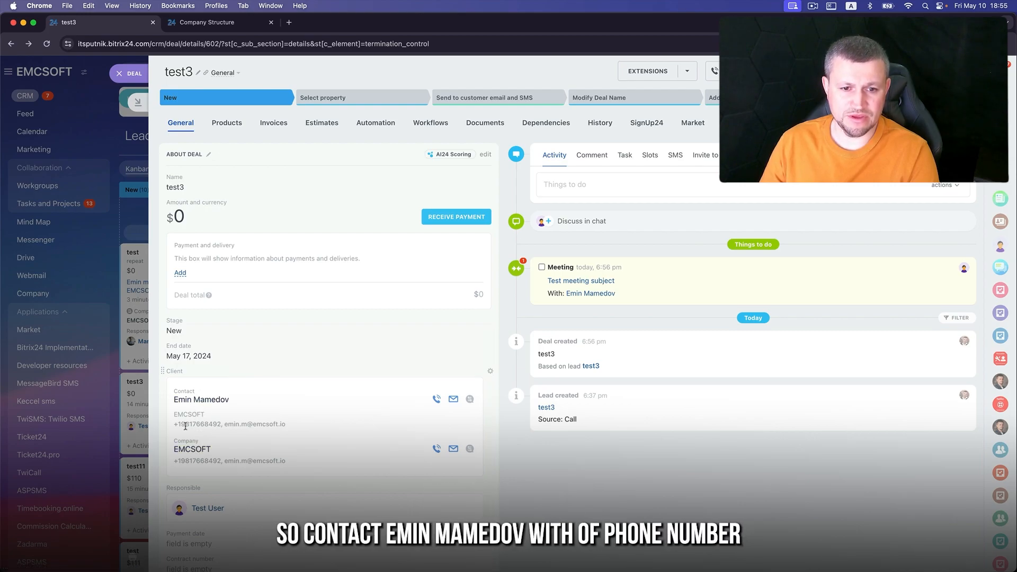
- Review the newly created contact, then open the linked EMCSOFT company record from the deal
click(204, 402)
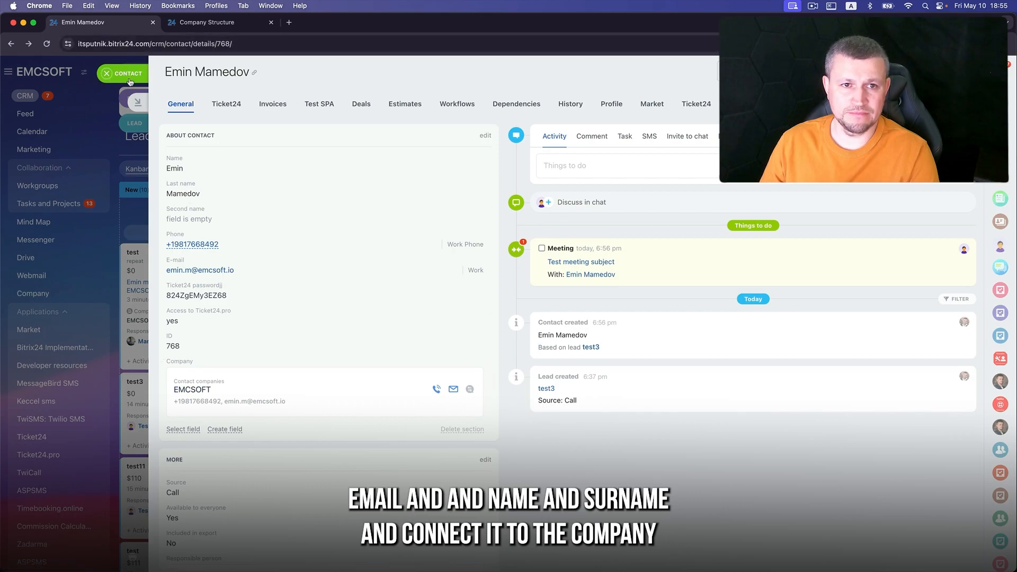
key(Escape)
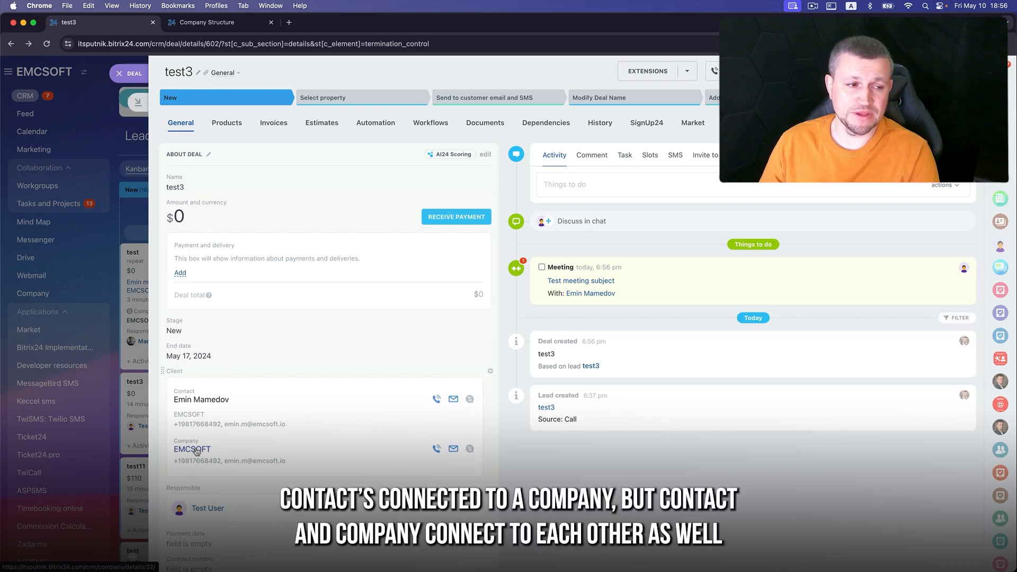
click(193, 449)
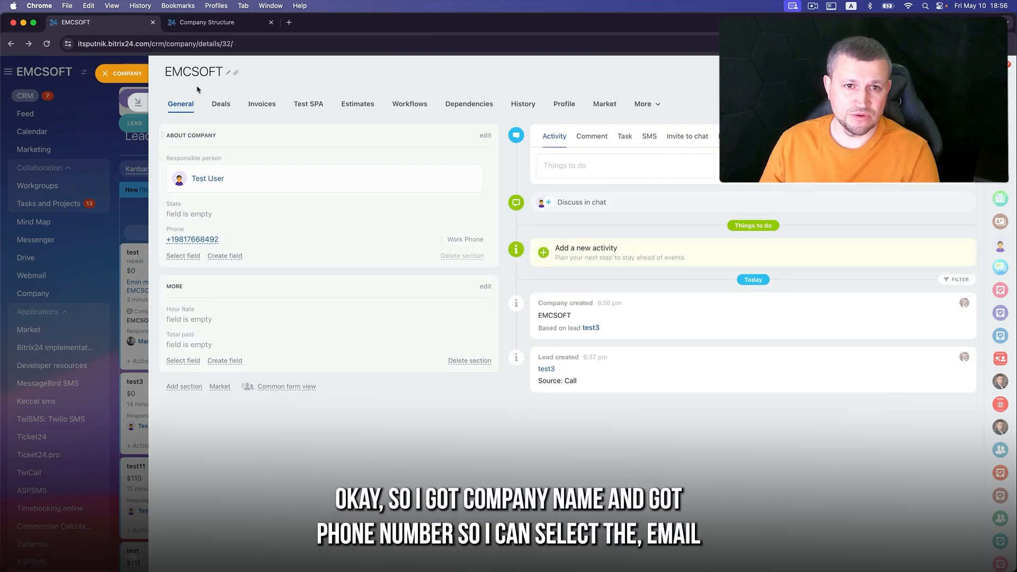
- Show the E-mail field on the EMCSOFT company card, then open the repeat lead 'test'
click(192, 256)
click(514, 374)
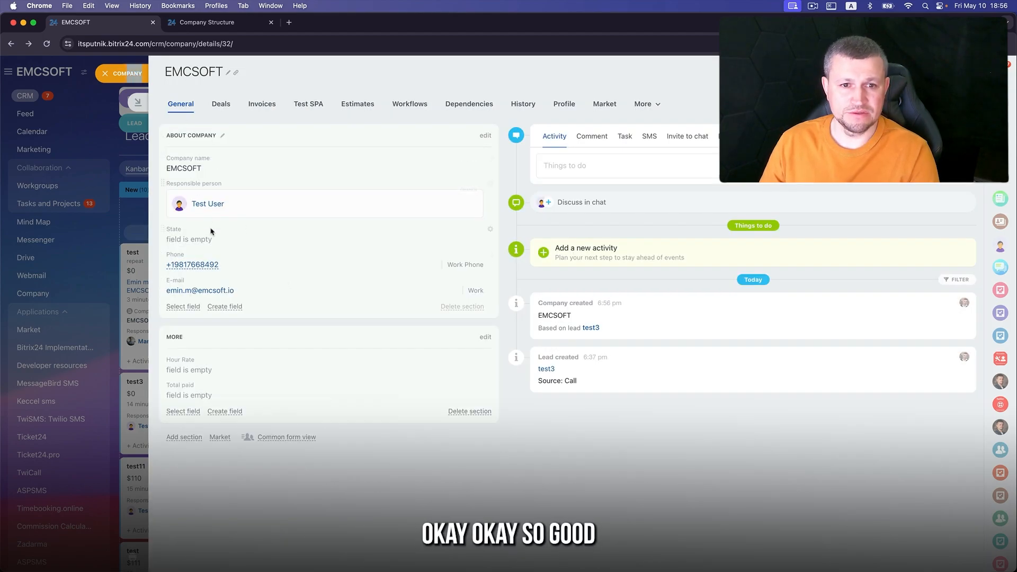
click(129, 78)
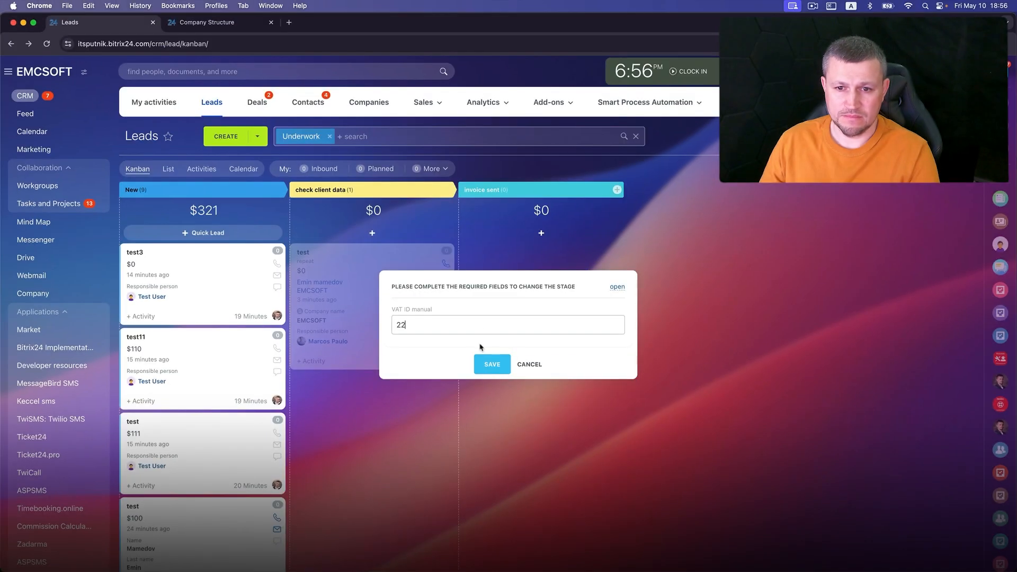
click(491, 364)
click(310, 252)
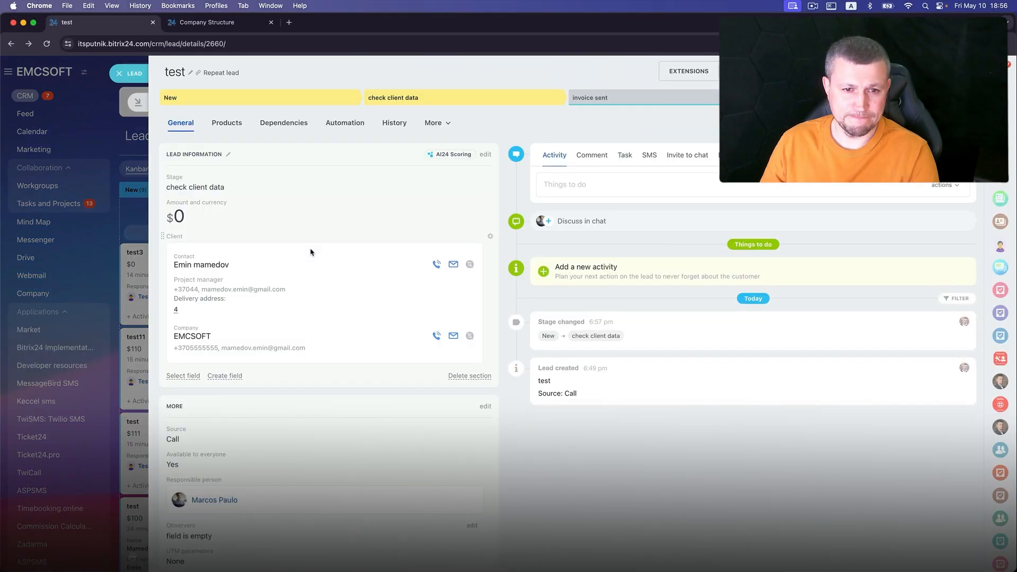
- Delete the test lead and move test3 to check client data, entering 122 in the required field
click(135, 73)
drag(374, 282, 265, 562)
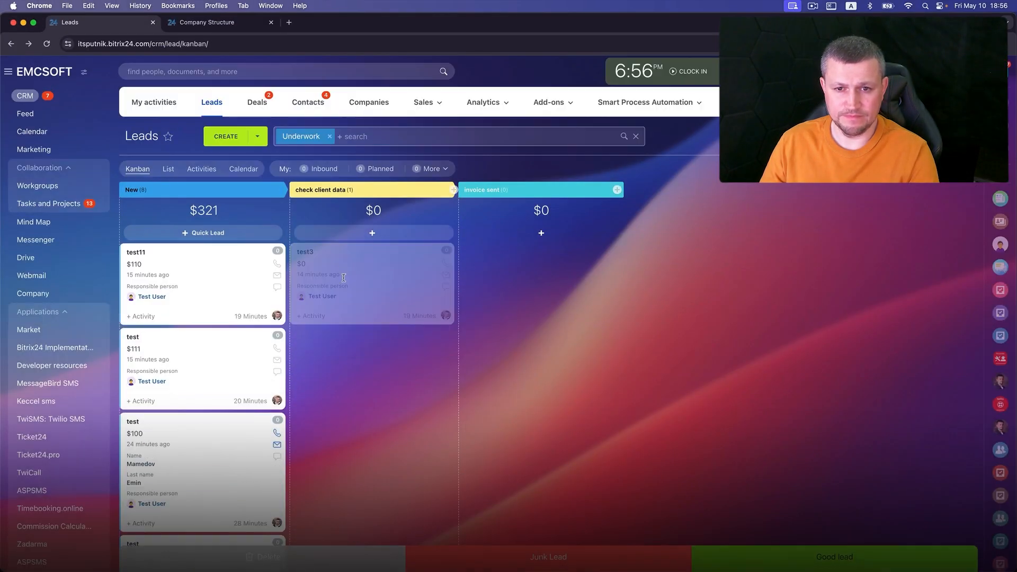
drag(343, 277, 344, 278)
text(122)
click(490, 361)
- Convert lead test3 into only a deal and a contact
click(312, 256)
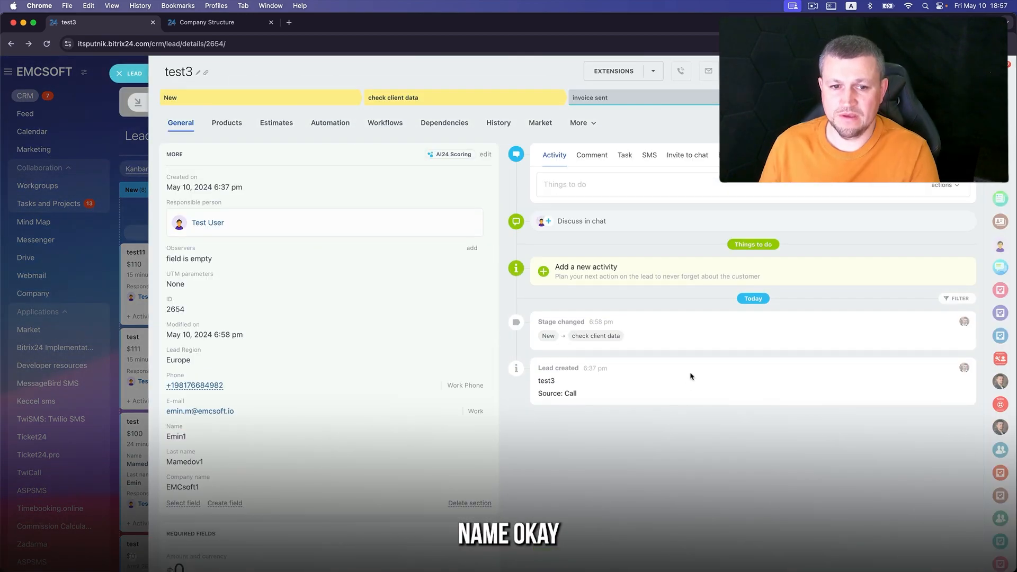
click(873, 97)
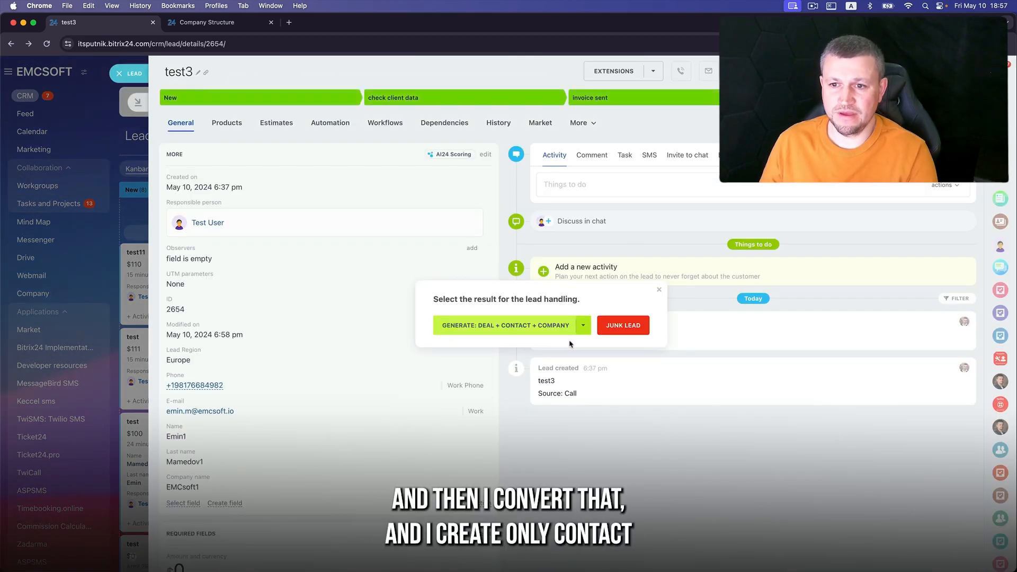
click(583, 326)
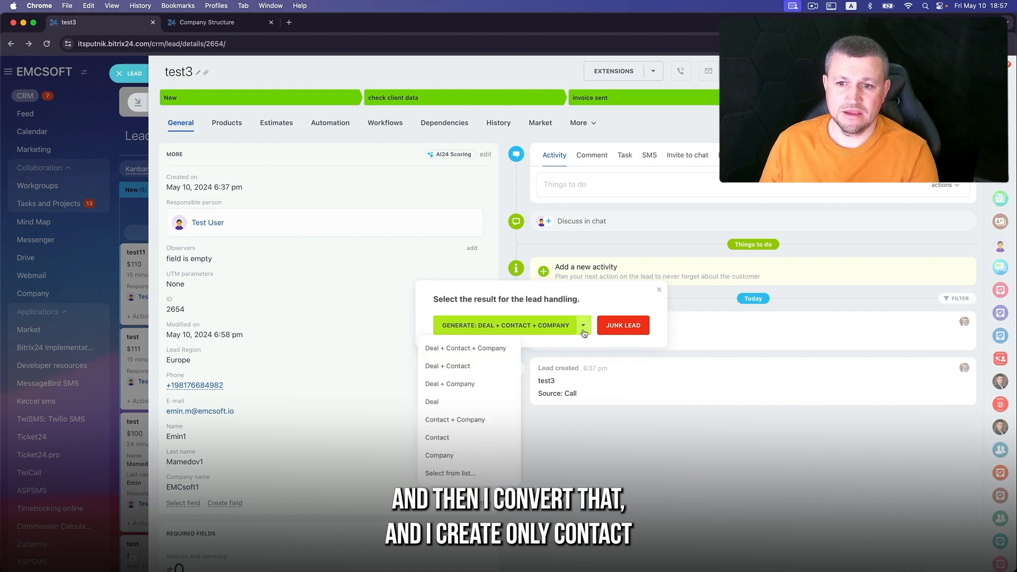
click(484, 365)
click(538, 360)
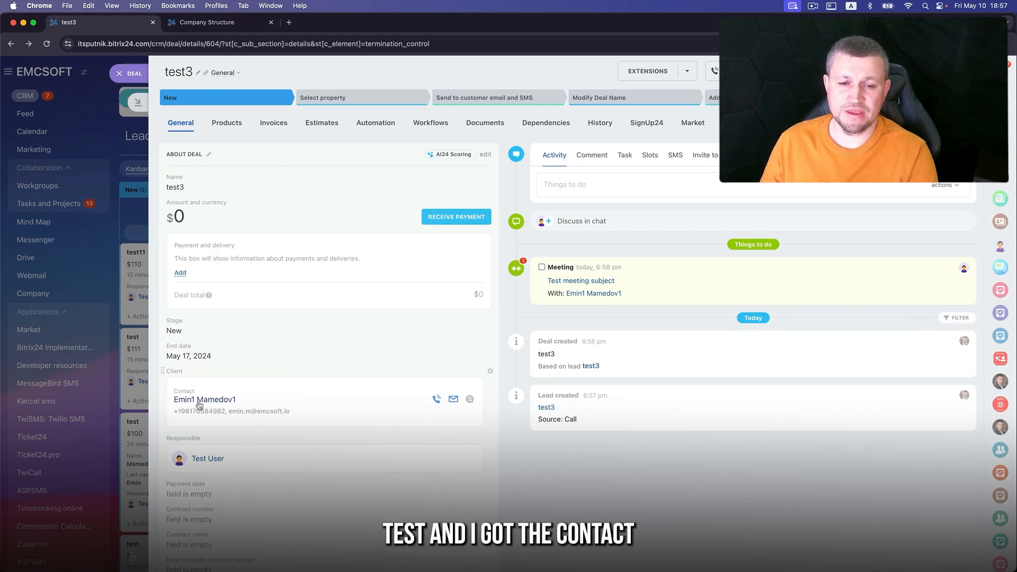
- Return test3 to check client data and reconvert it into a deal with company EMCsoft1
click(120, 73)
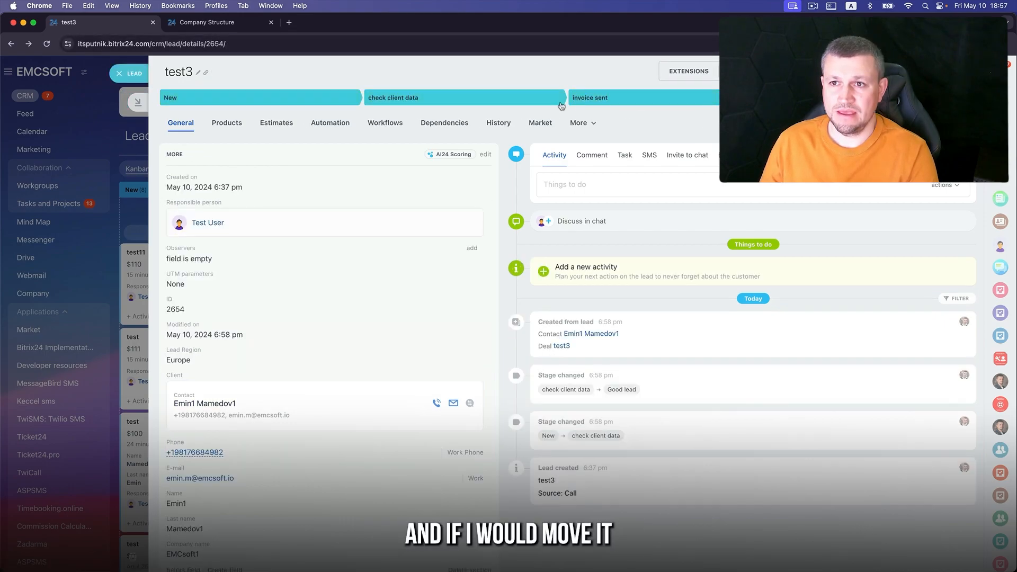
click(500, 99)
click(550, 342)
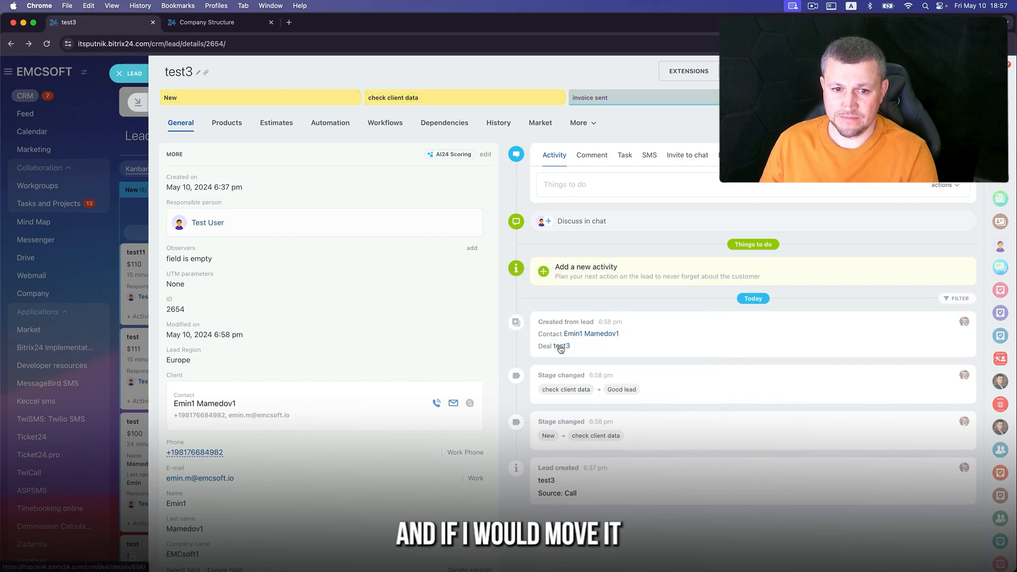
click(503, 322)
click(546, 353)
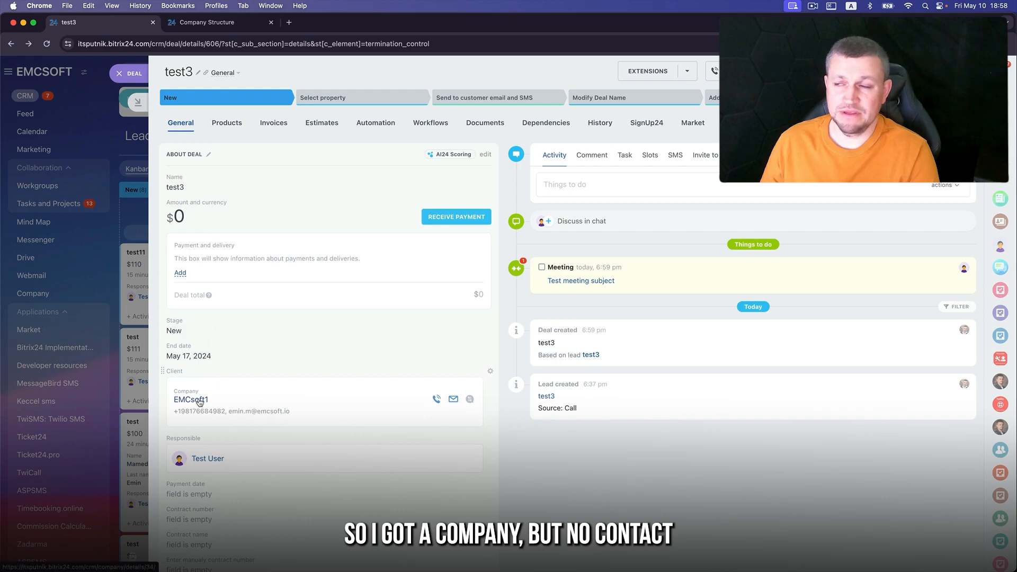
- Return test3 to check client data again and convert it into a deal with no client
click(119, 73)
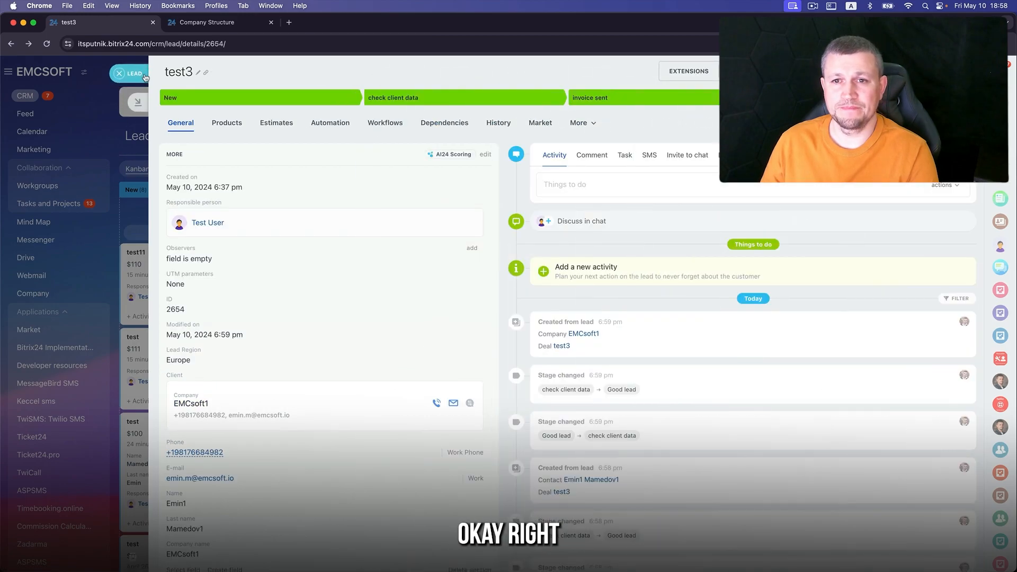
click(389, 99)
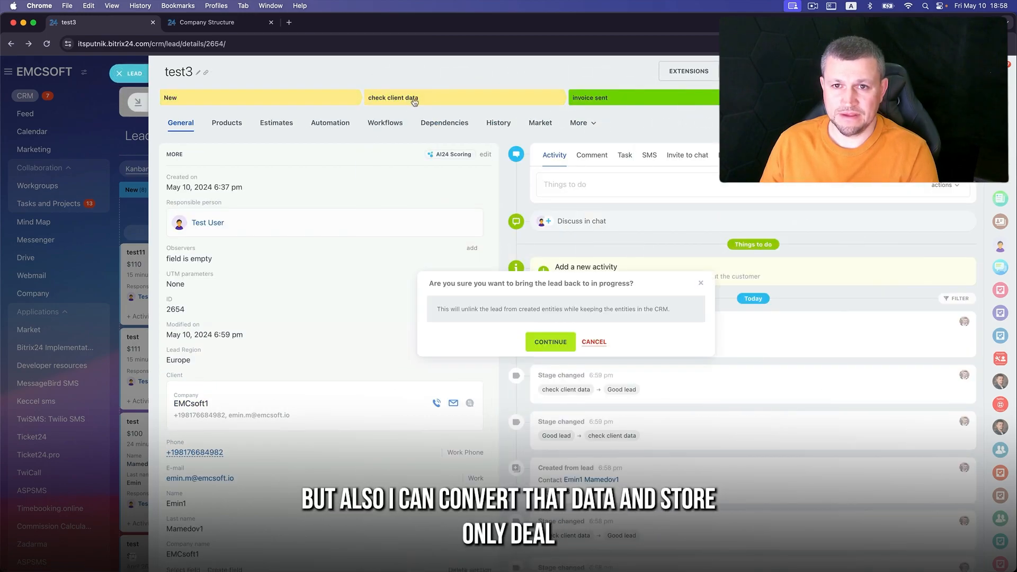
click(546, 344)
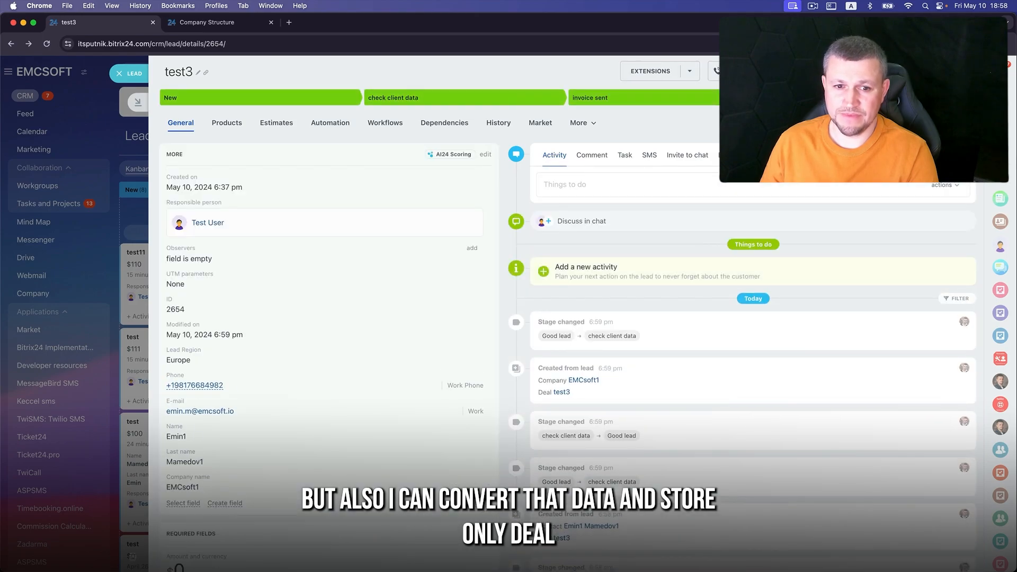
click(873, 98)
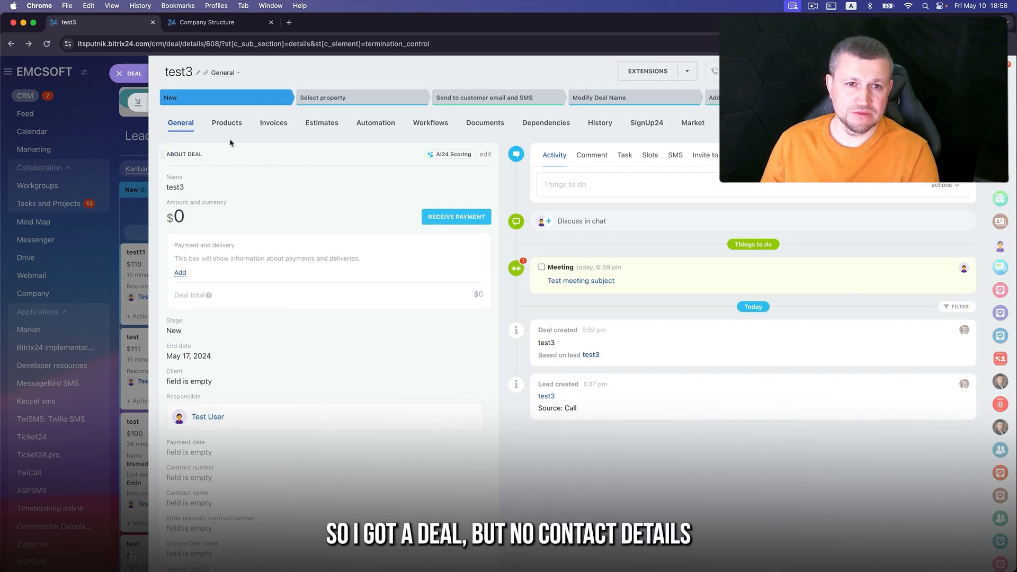
scroll(227, 469, down, 5)
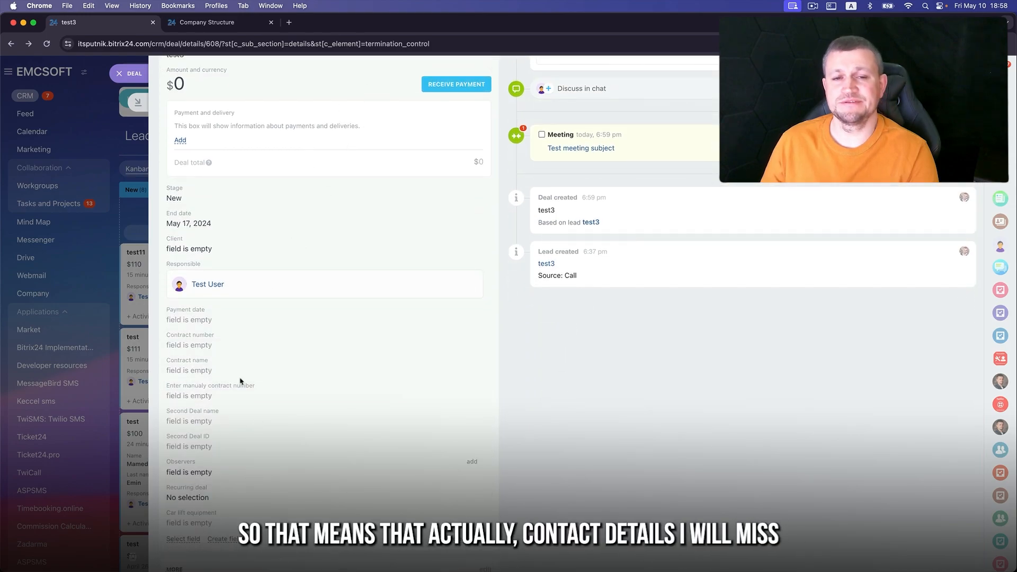
scroll(240, 379, down, 3)
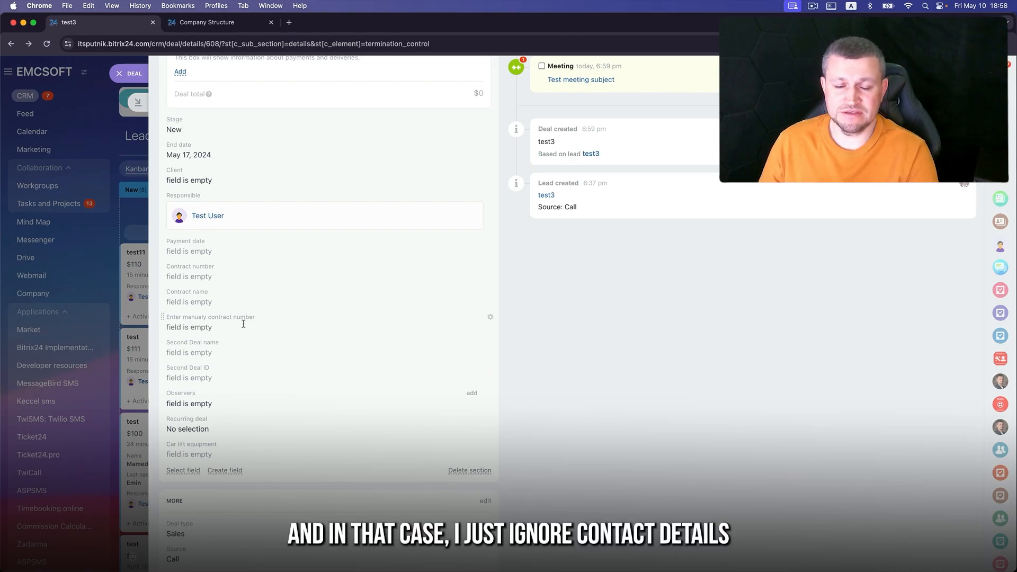
- Choose Contact + Company so test3 yields a contact and company EMCsoft1, no deal
click(139, 76)
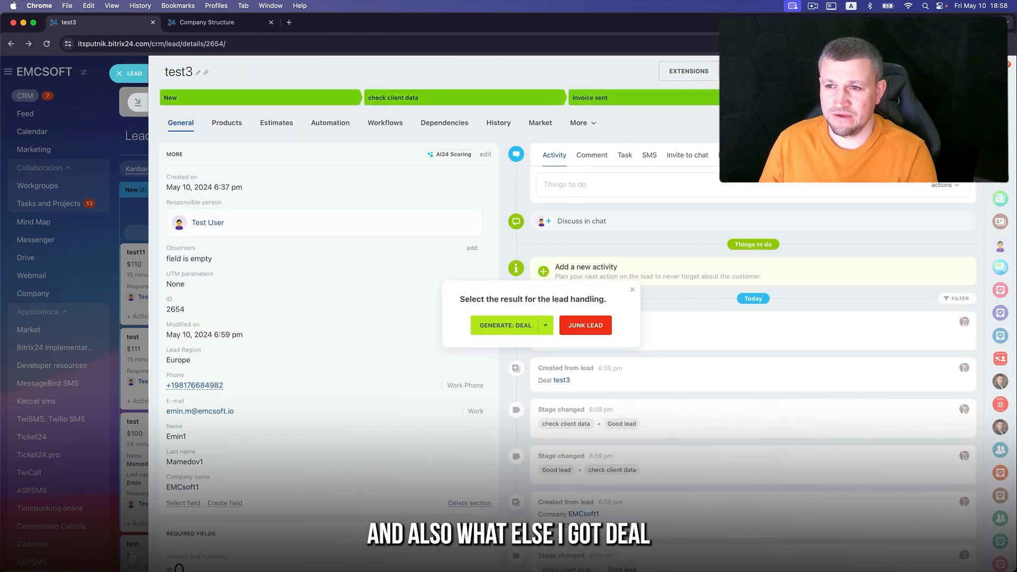
click(545, 325)
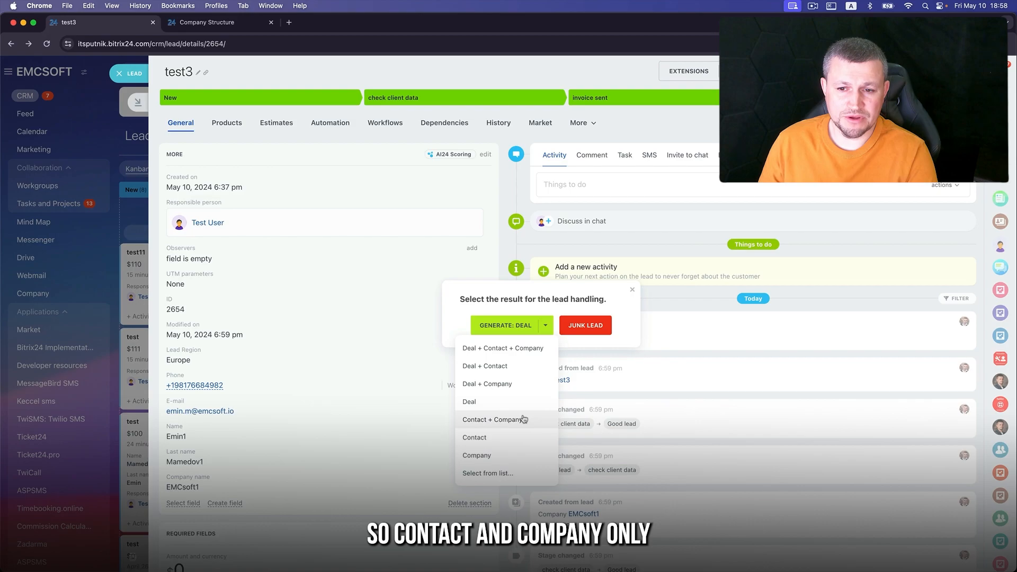
click(495, 419)
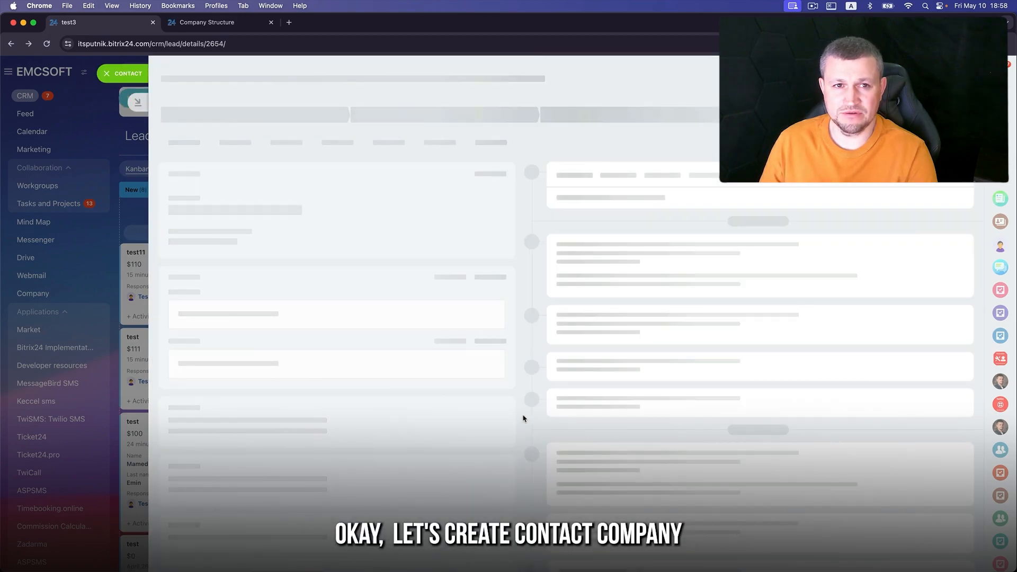
click(134, 81)
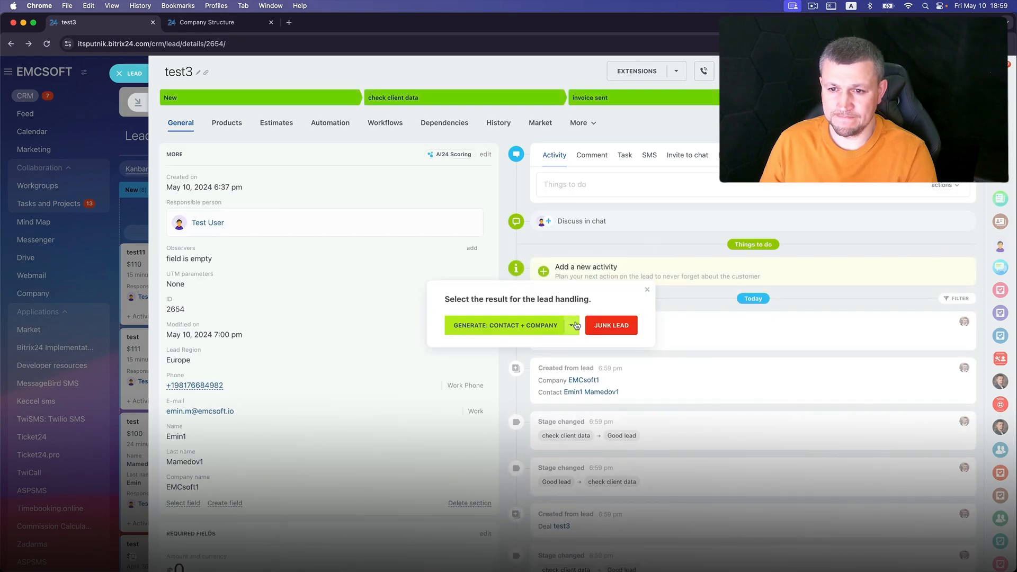
- Link lead test3 to the existing company Emcsoft2 and check its created-lead entry
click(573, 325)
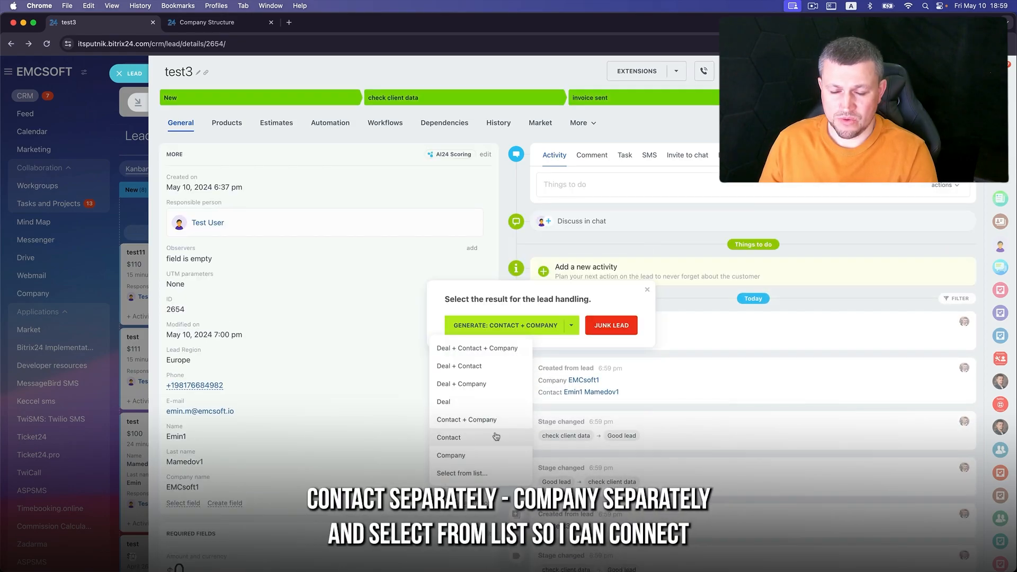
click(490, 474)
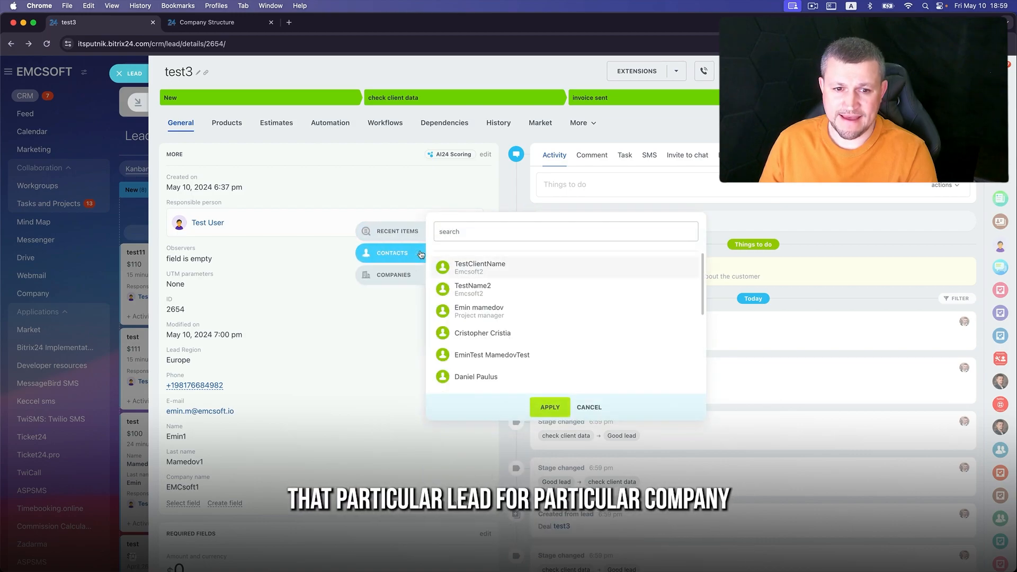
click(417, 275)
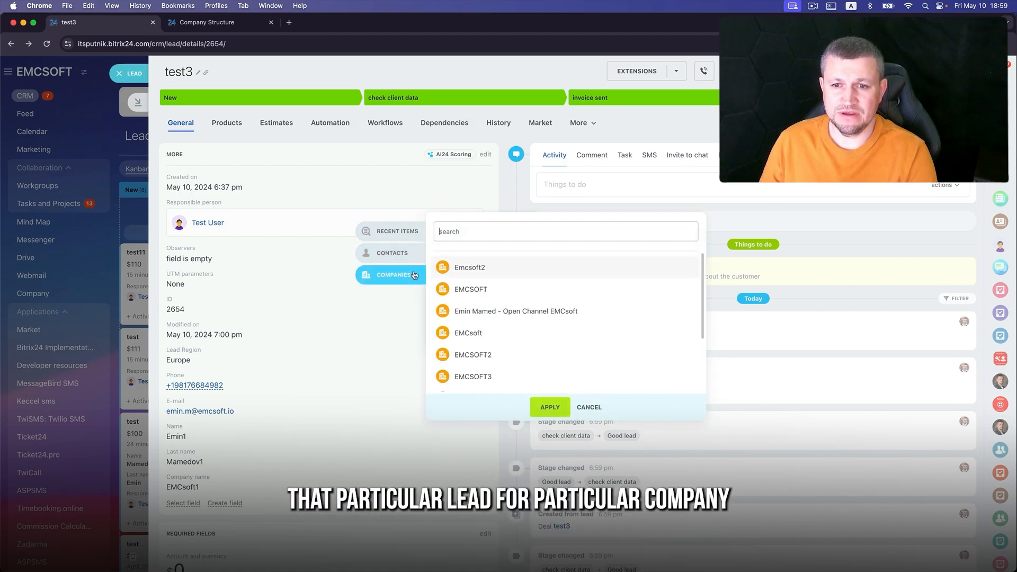
click(483, 273)
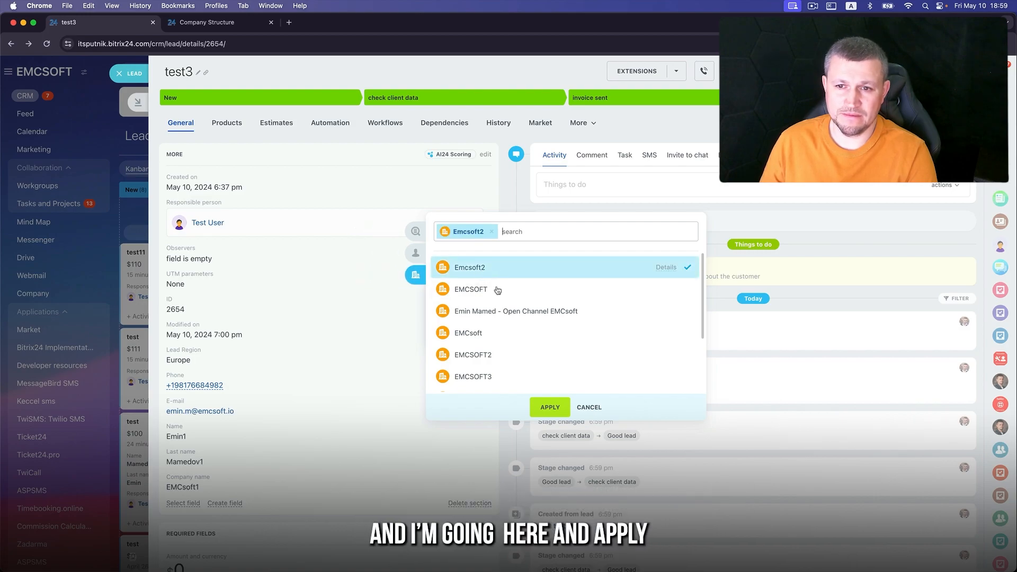
click(553, 407)
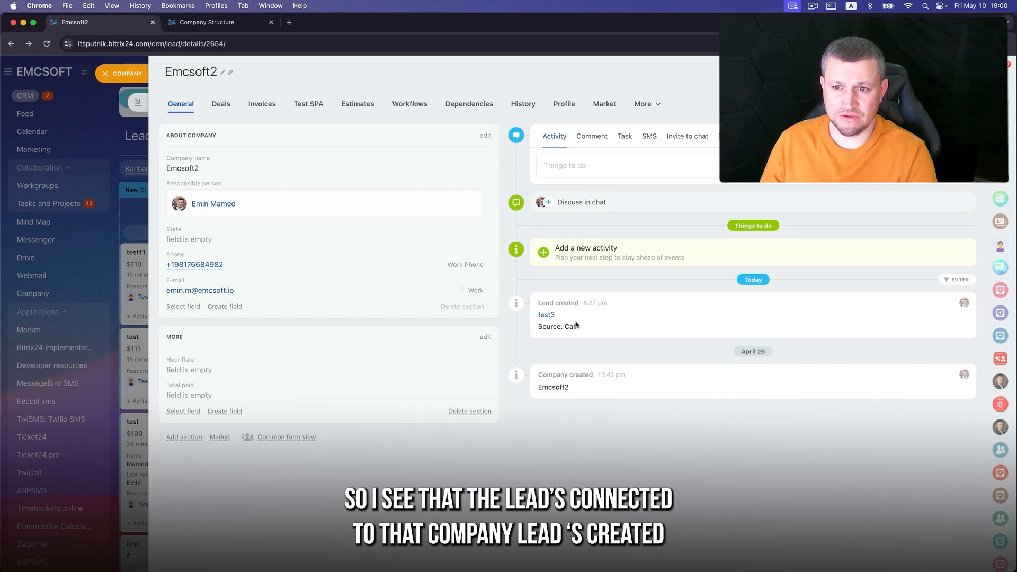
drag(538, 303, 577, 327)
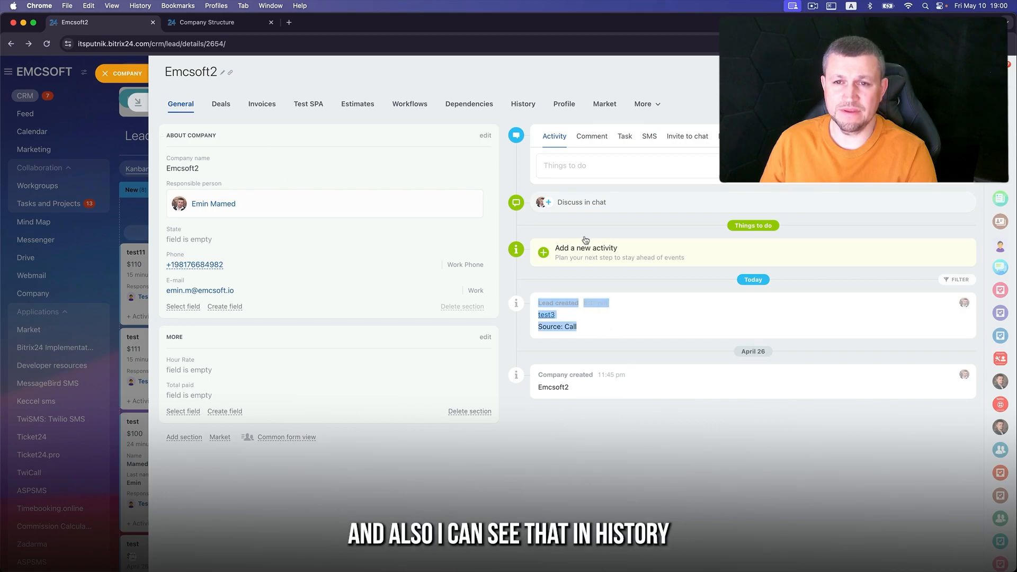
- Verify in Emcsoft2's history that lead test3 appears as an added linked entity
click(523, 104)
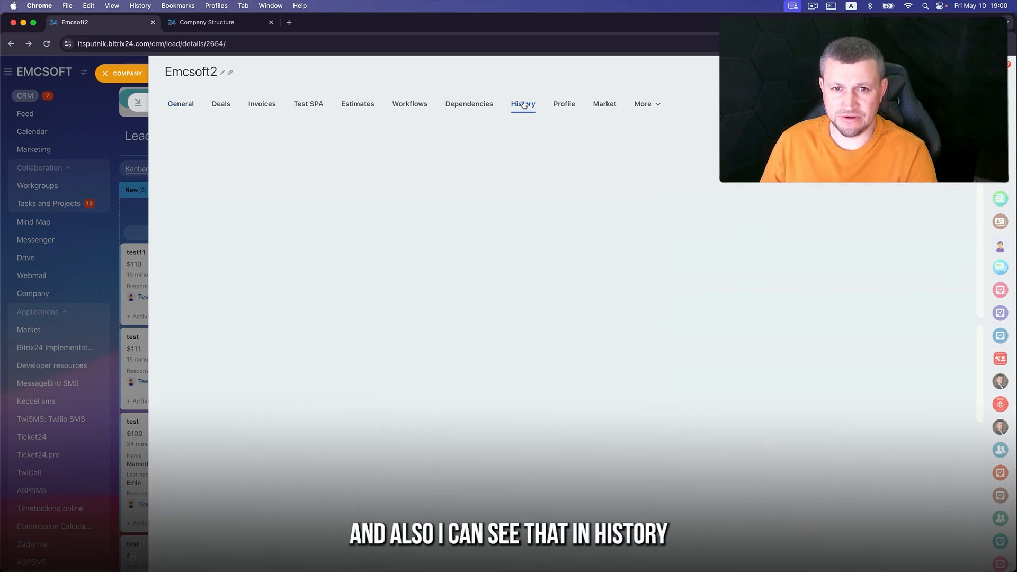
drag(483, 221, 547, 228)
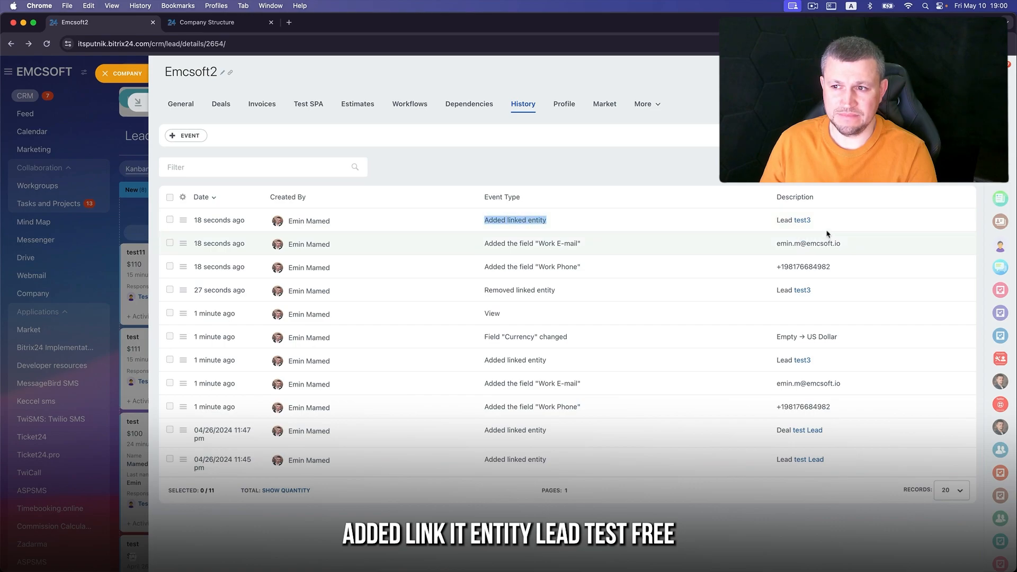
drag(818, 223, 800, 223)
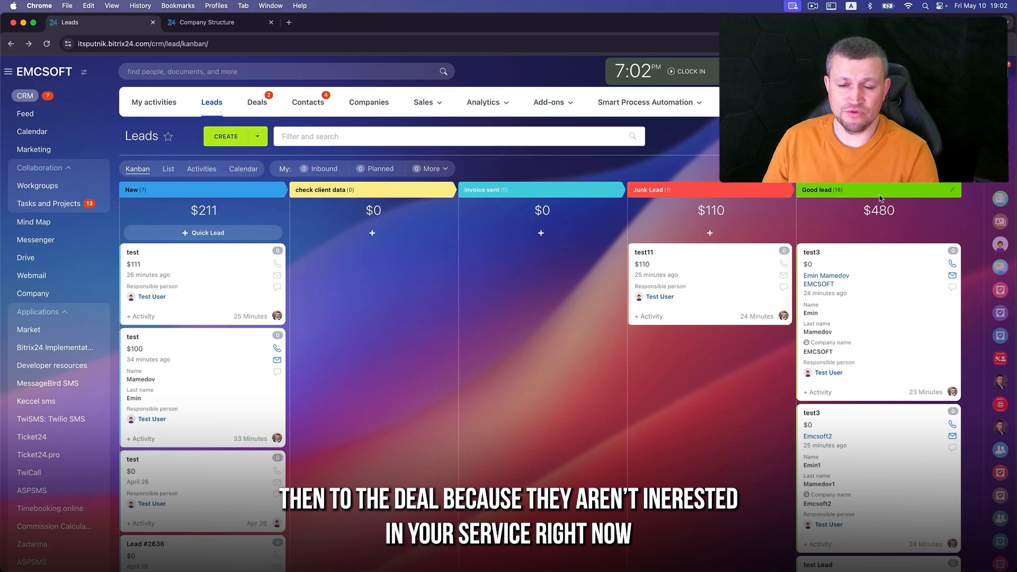
- Add a new failed lead stage in CRM settings named For email marketing
click(739, 102)
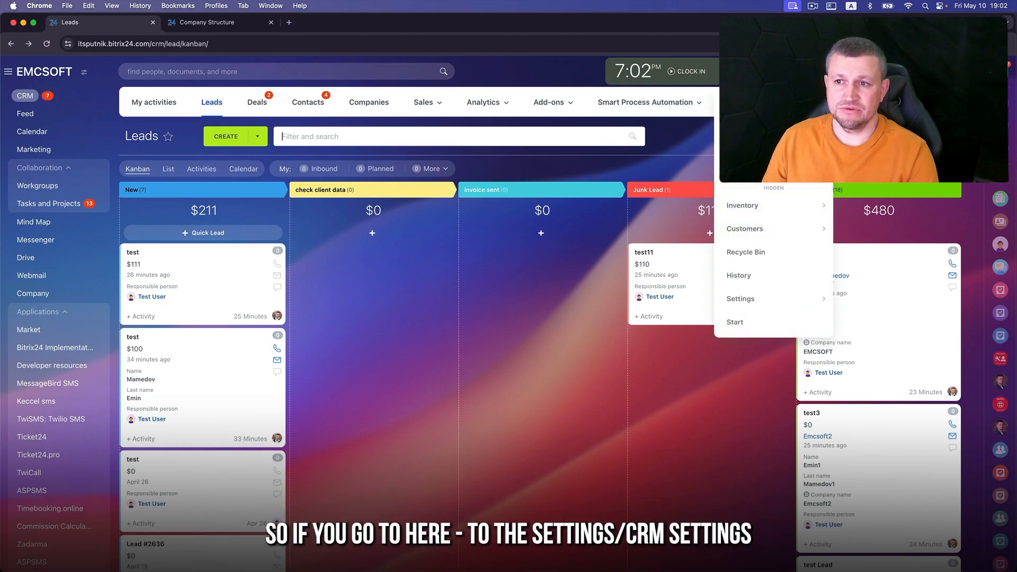
mouse_move(756, 302)
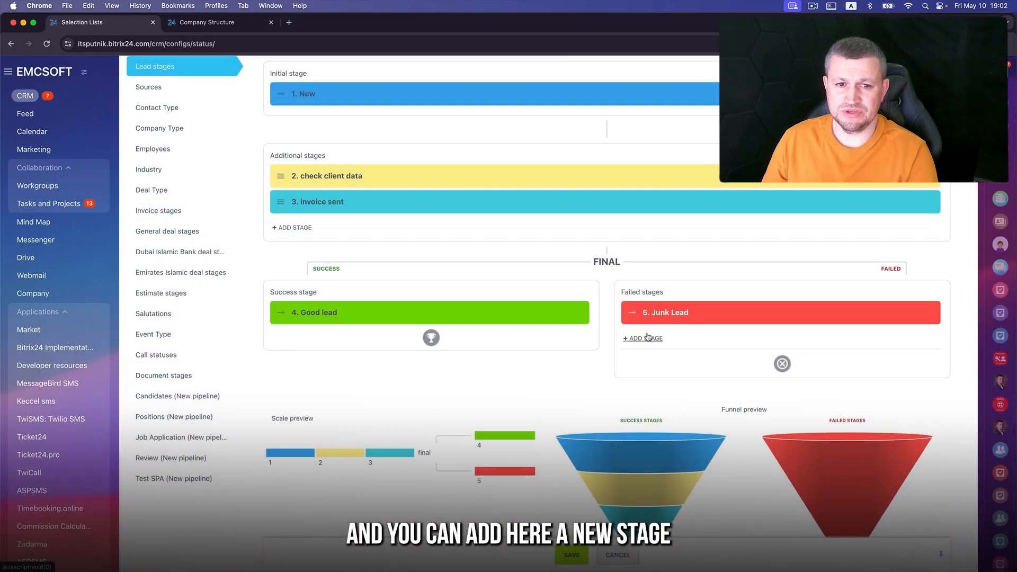
click(647, 338)
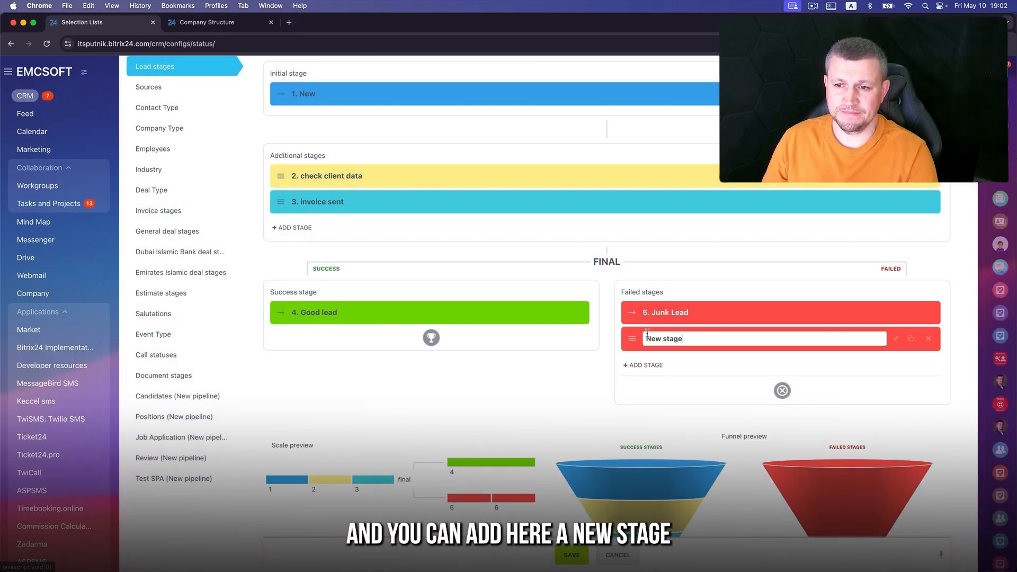
triple_click(682, 338)
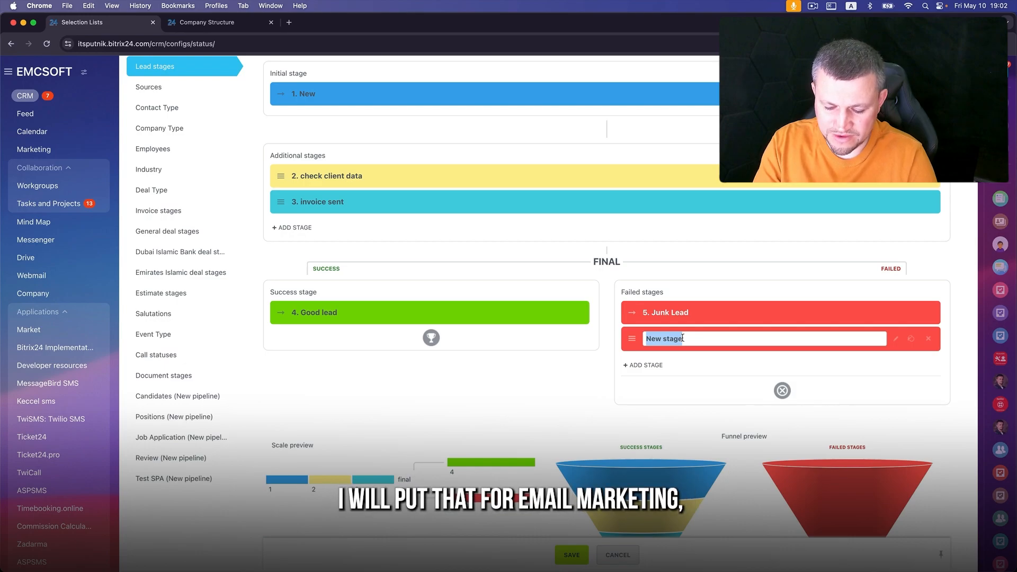
text(email marketing)
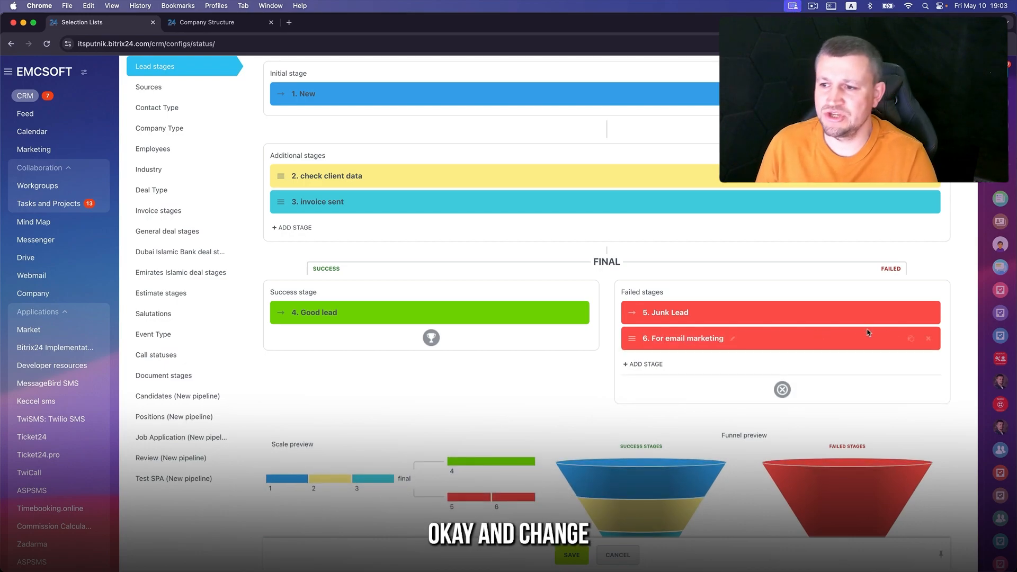
- Make the For email marketing stage blue and return to Leads
click(909, 339)
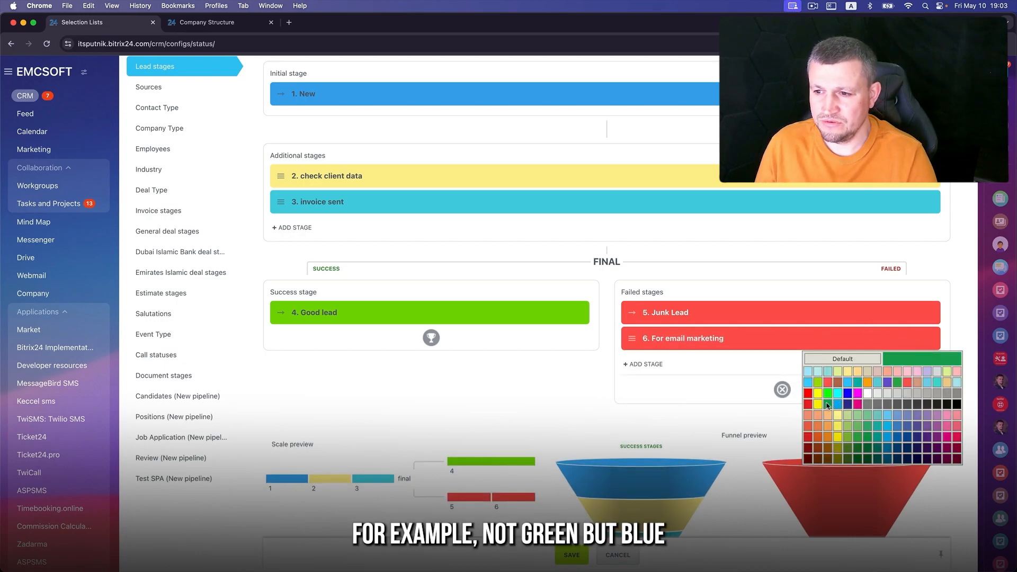
click(839, 404)
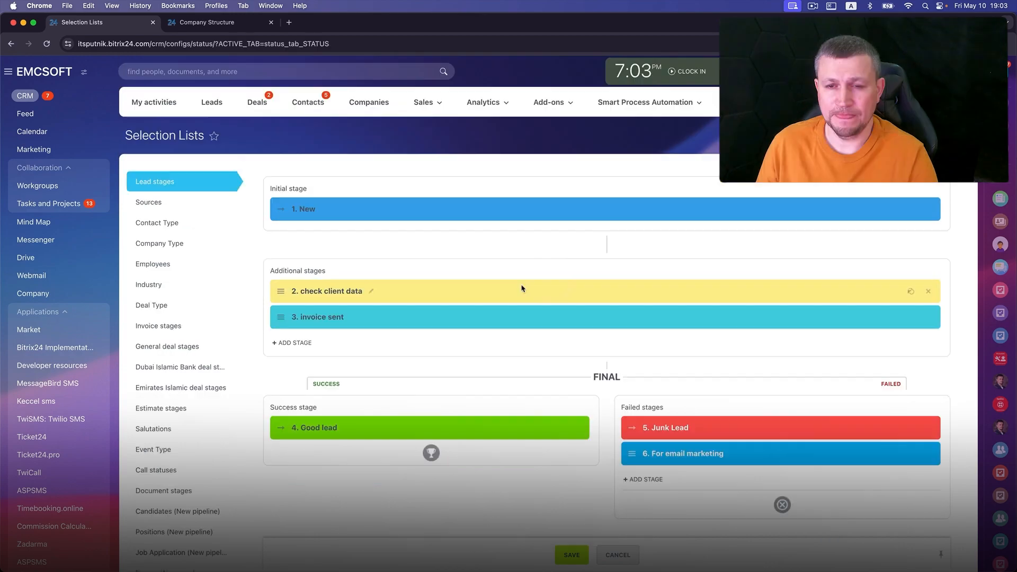
click(207, 103)
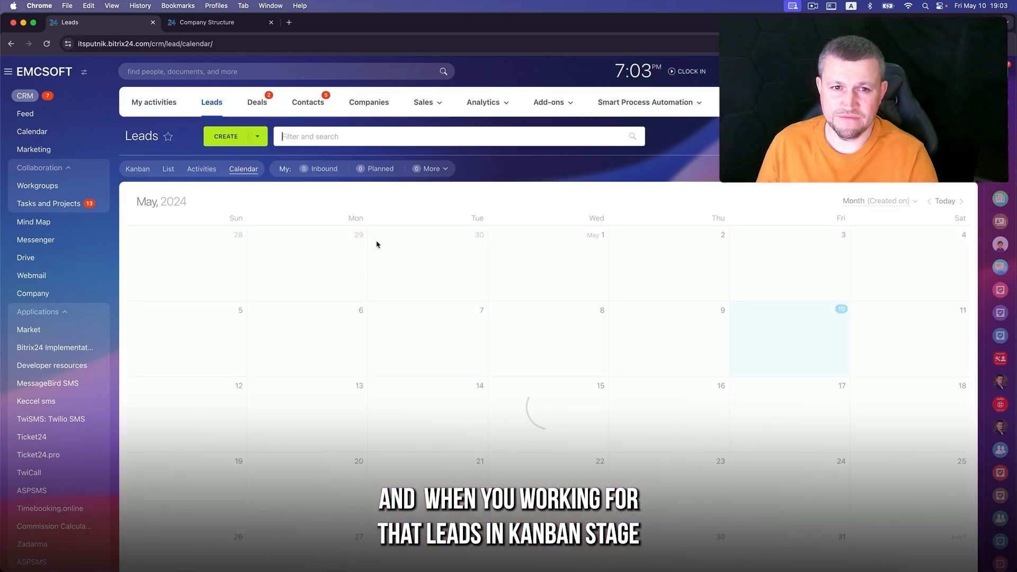
- On the Kanban, close the $111 test lead as failed into For email marketing, then remove the Underwork filter
click(137, 168)
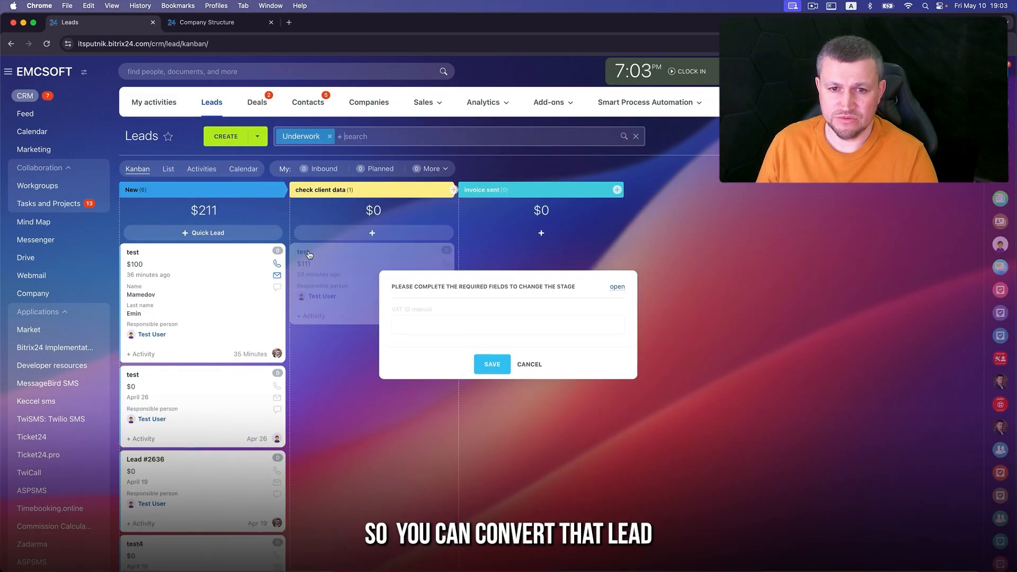
click(304, 252)
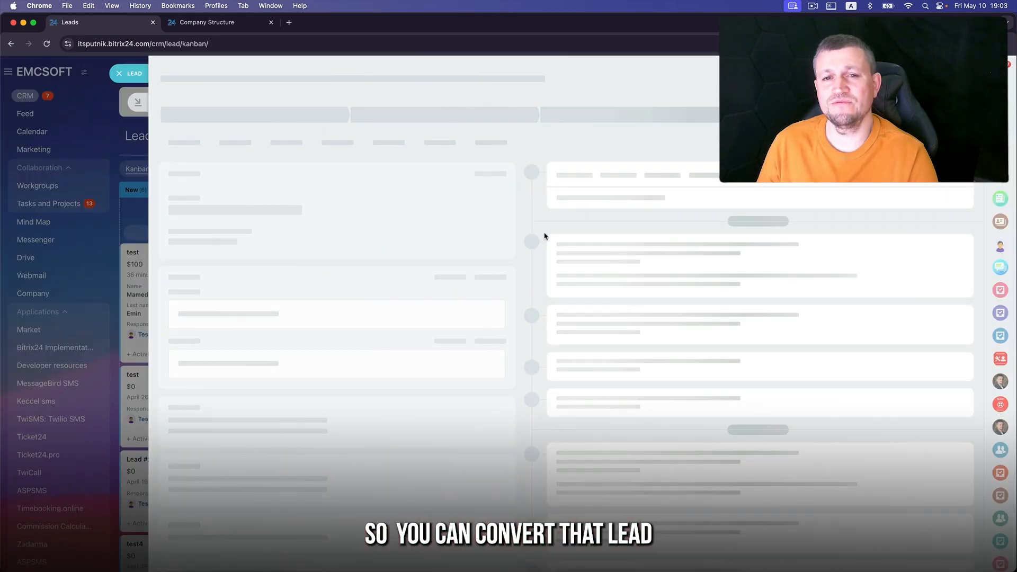
click(874, 98)
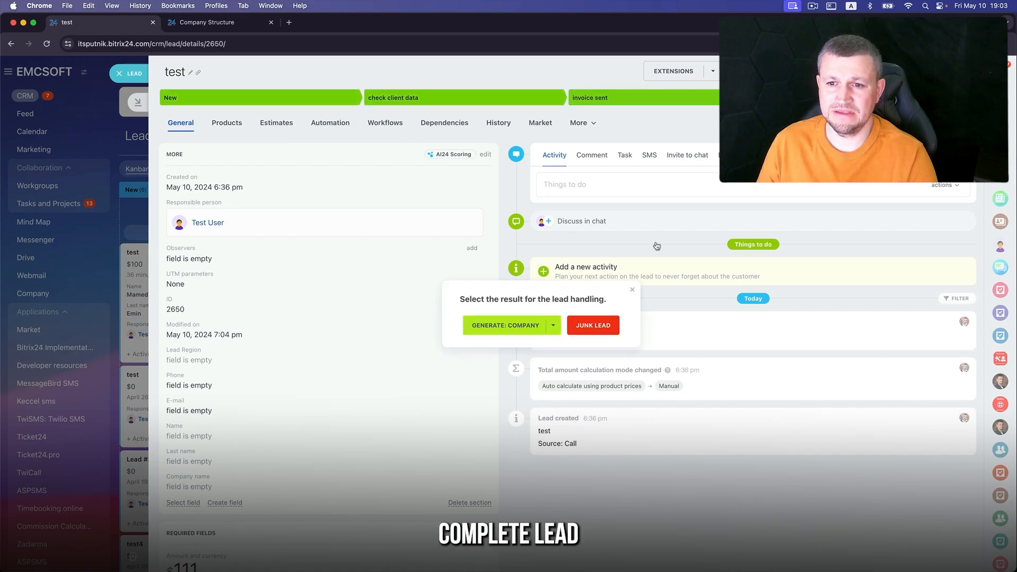
click(592, 327)
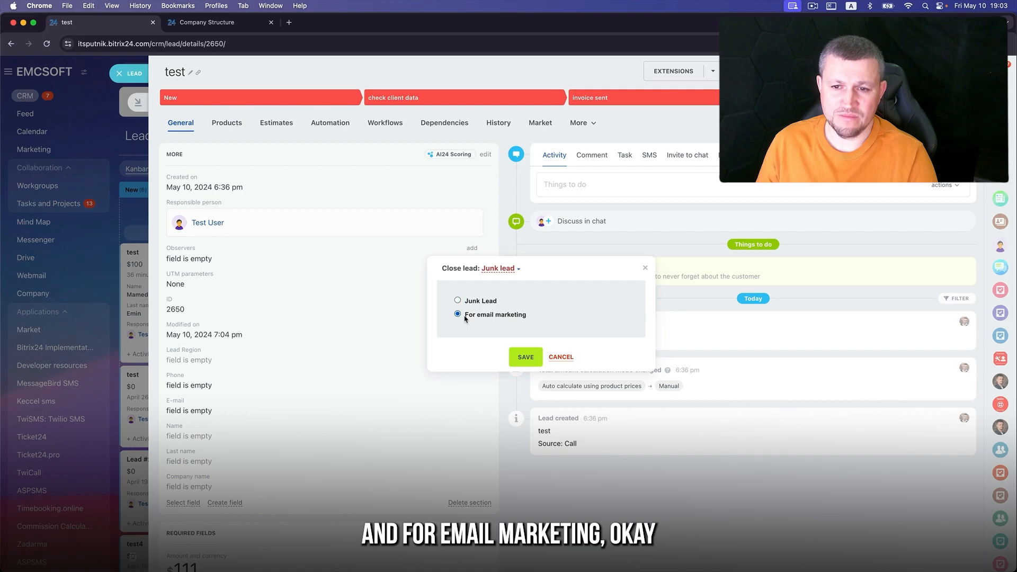
click(526, 357)
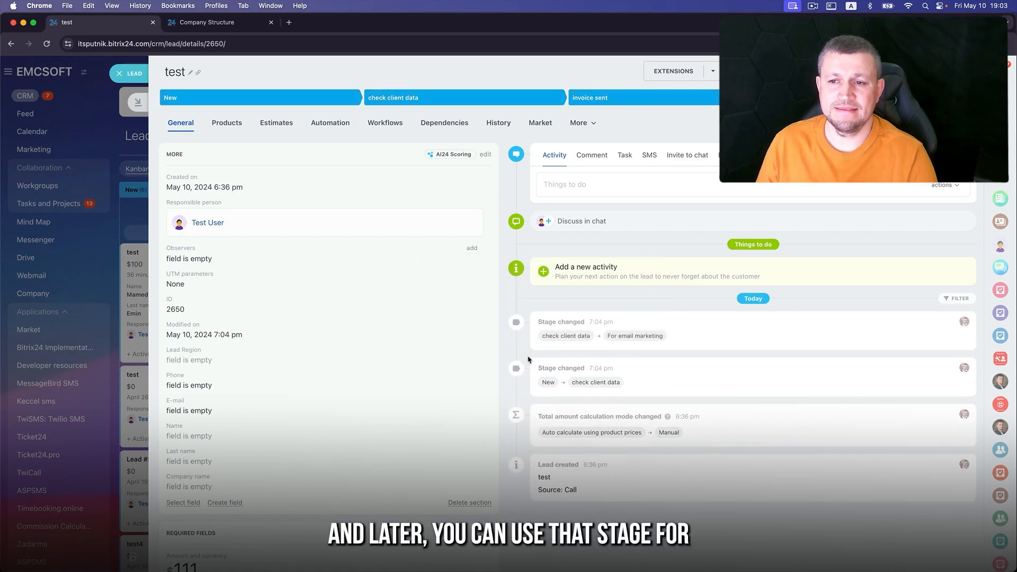
click(136, 73)
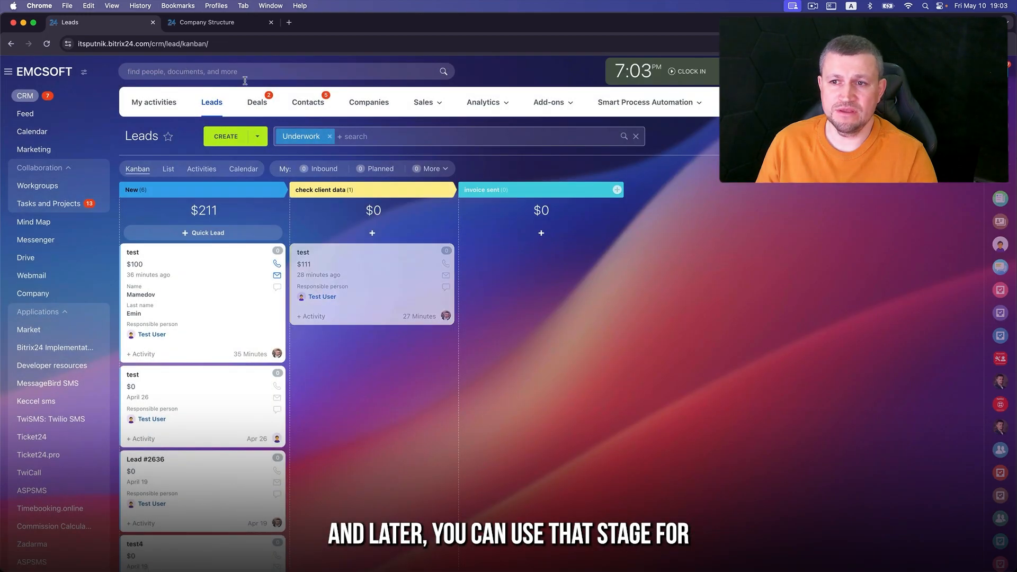
click(329, 136)
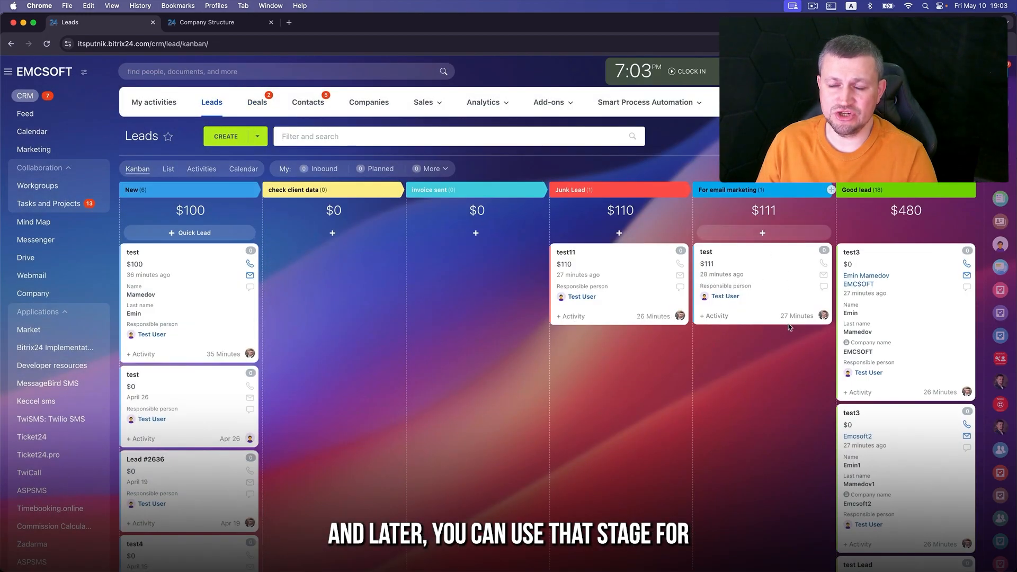